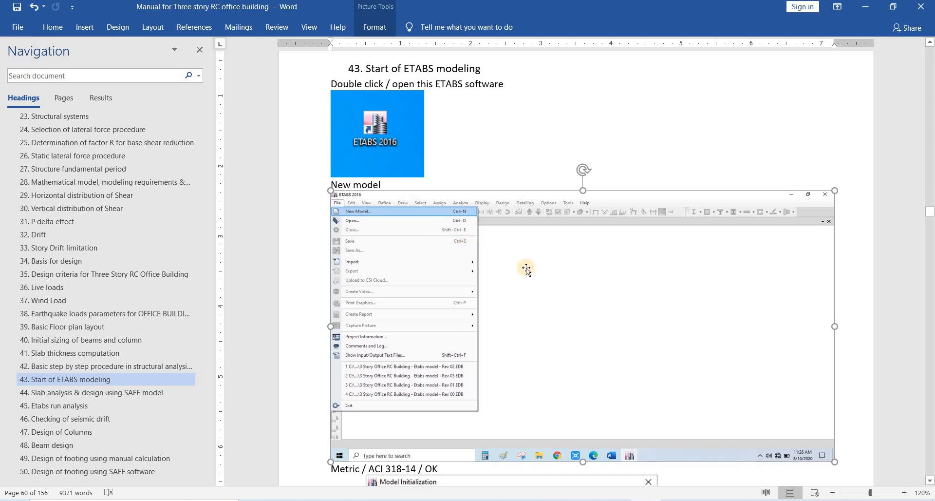
Step: Review the manual's section 43 on opening ETABS, creating a new model and choosing the Model Initialization settings
left_click(392, 155)
left_click(418, 225)
left_click(390, 136)
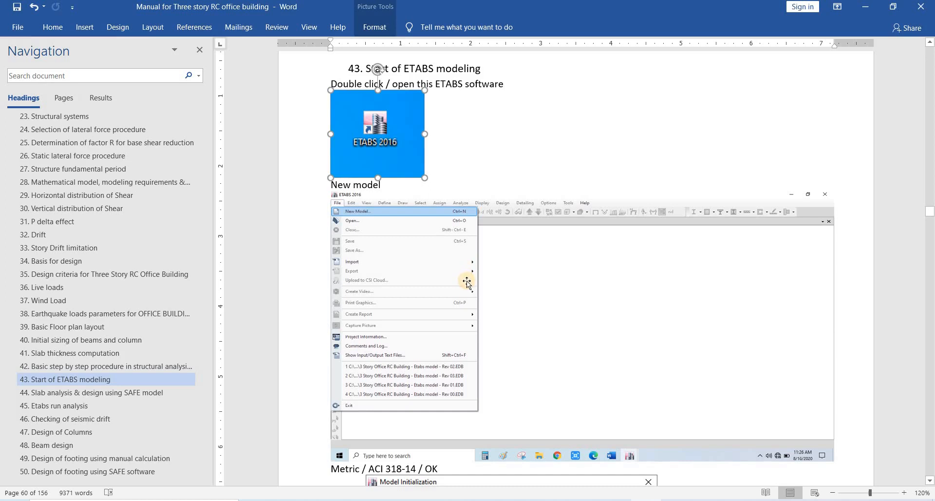
scroll(472, 286, "down", 3)
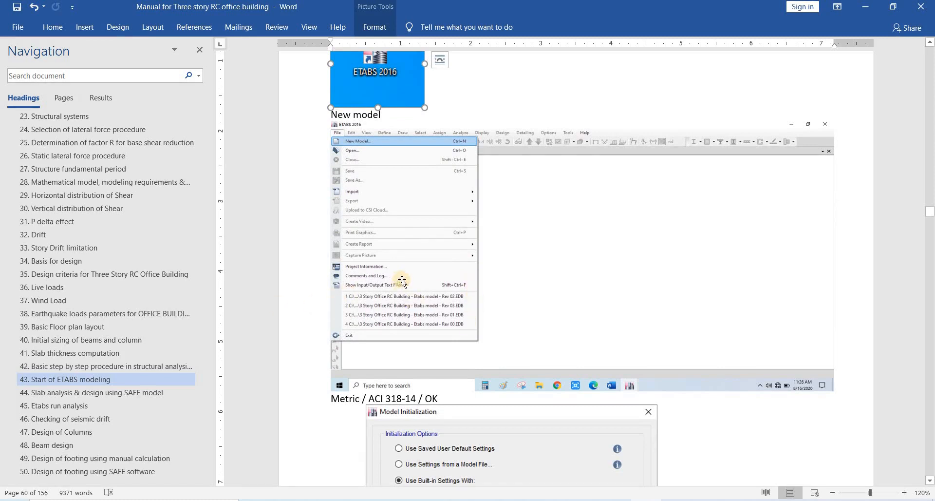
left_click(418, 258)
scroll(418, 264, "down", 7)
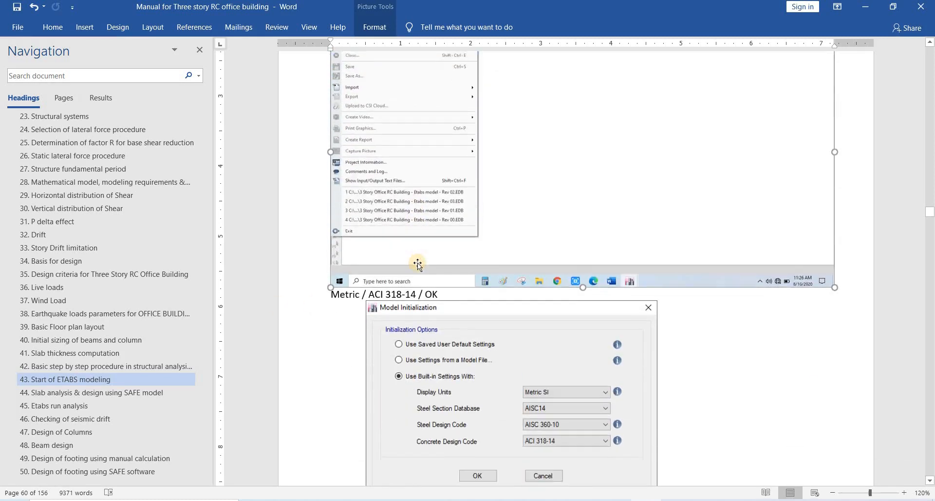
scroll(419, 264, "up", 7)
scroll(420, 266, "down", 6)
left_click(420, 266)
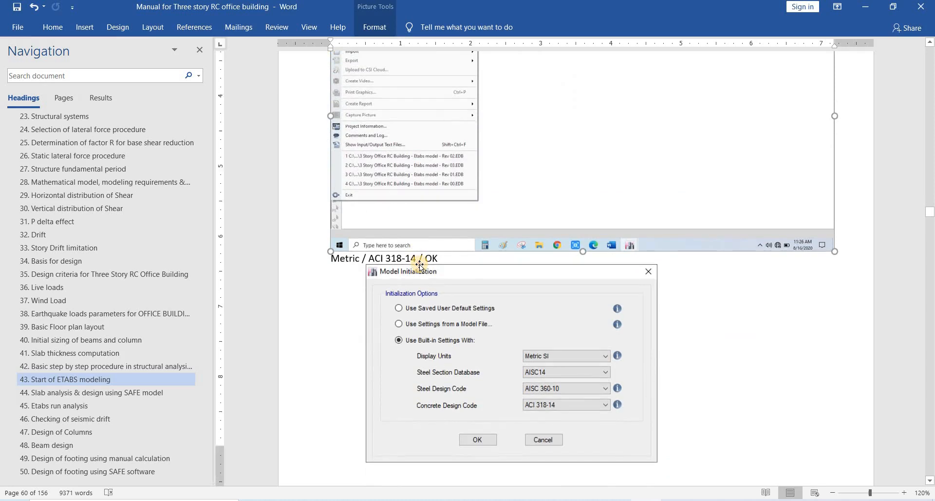
scroll(420, 265, "down", 3)
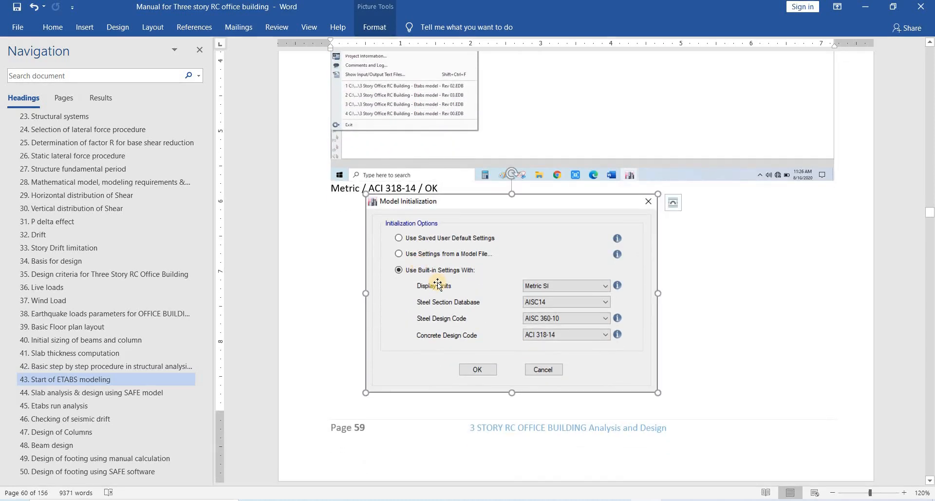
scroll(438, 285, "up", 7)
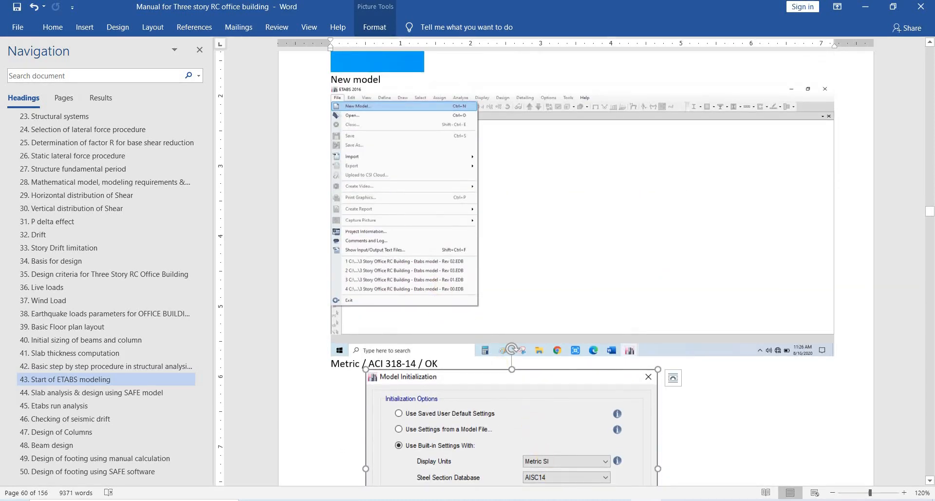
left_click(397, 267)
scroll(413, 282, "down", 6)
left_click(417, 282)
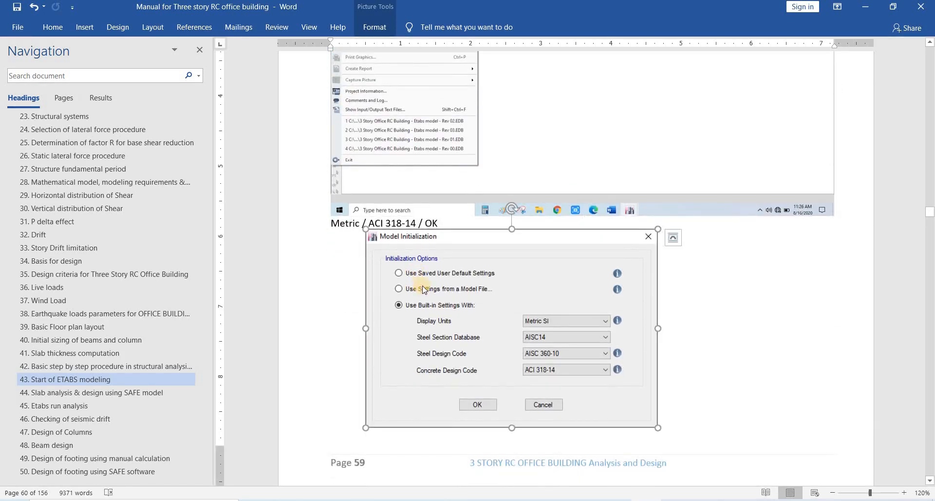
Step: Read the manual's instructions on the Grid Only template and on saving the model as Rev 00
scroll(423, 288, "down", 19)
left_click(431, 264)
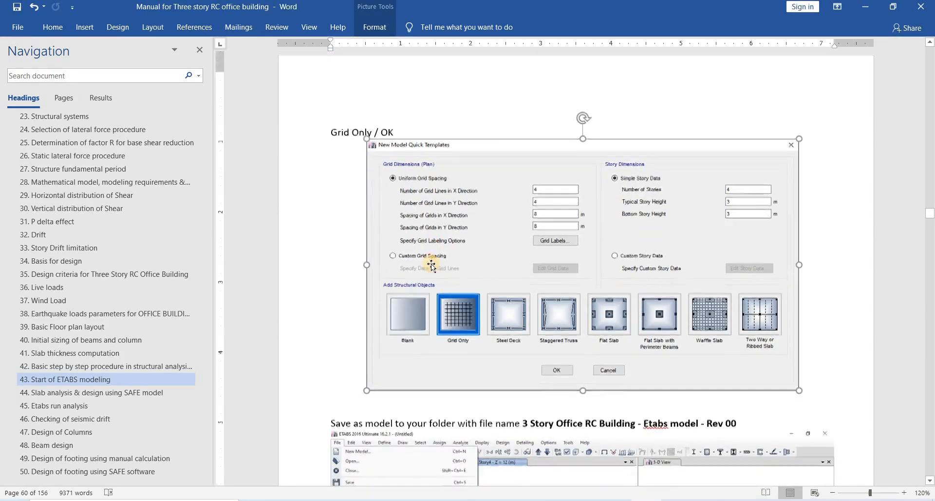
scroll(429, 273, "down", 11)
left_click(426, 278)
scroll(426, 279, "down", 3)
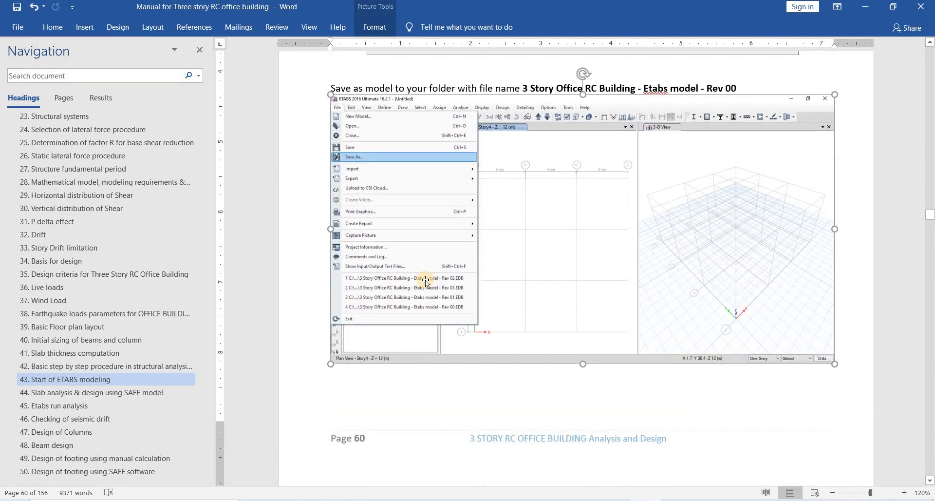
Step: Examine the manual's pages on editing stories and grid systems, including the section figure and Story Data table, and return to Model Initialization
scroll(429, 283, "down", 17)
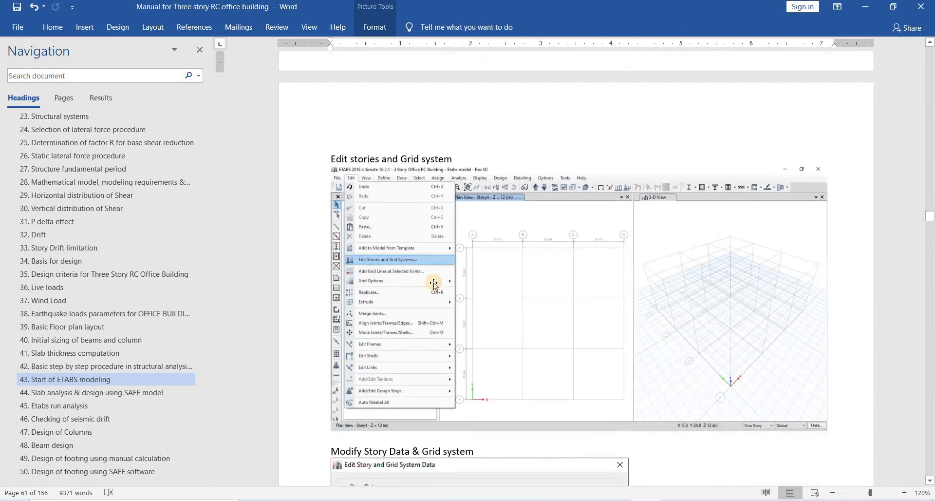
left_click(433, 285)
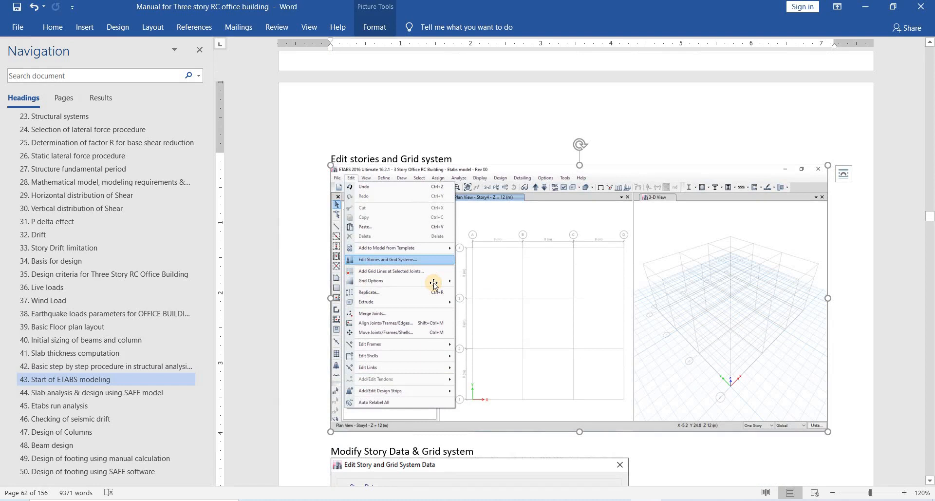
scroll(433, 285, "down", 6)
left_click(433, 285)
scroll(434, 285, "down", 12)
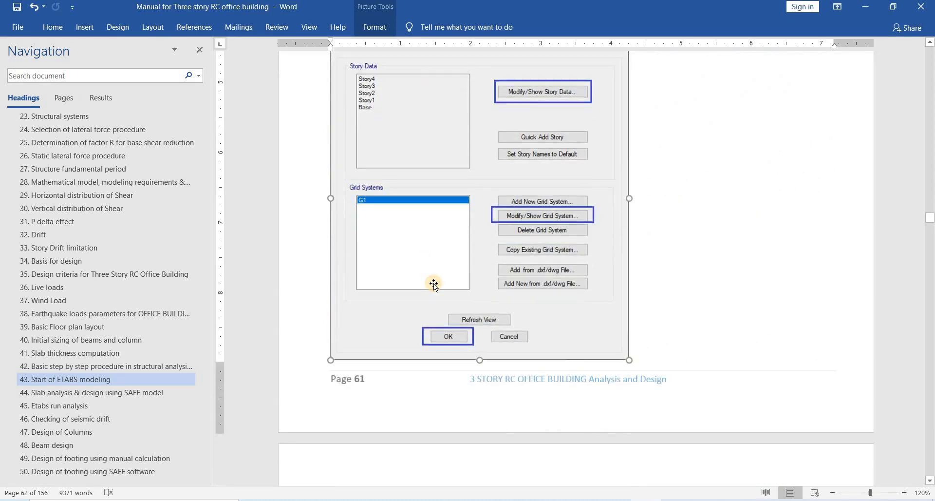
scroll(434, 285, "up", 8)
scroll(434, 285, "down", 18)
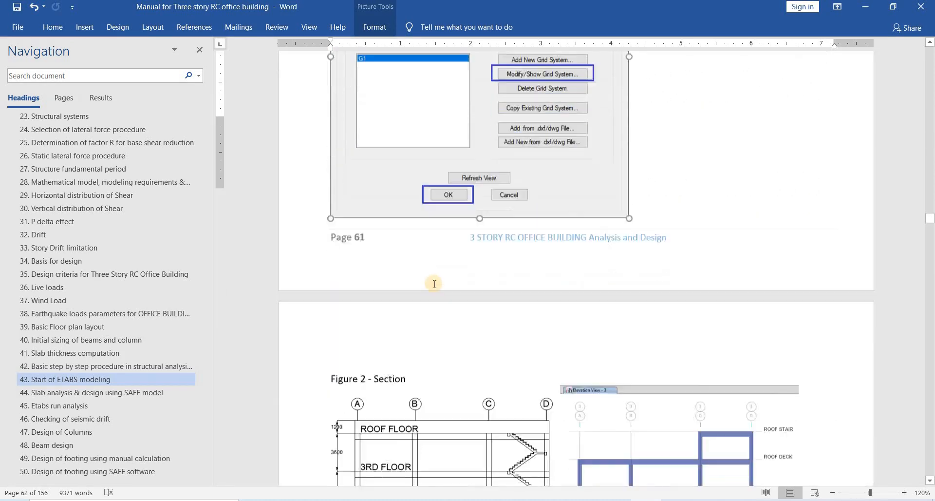
scroll(433, 286, "down", 11)
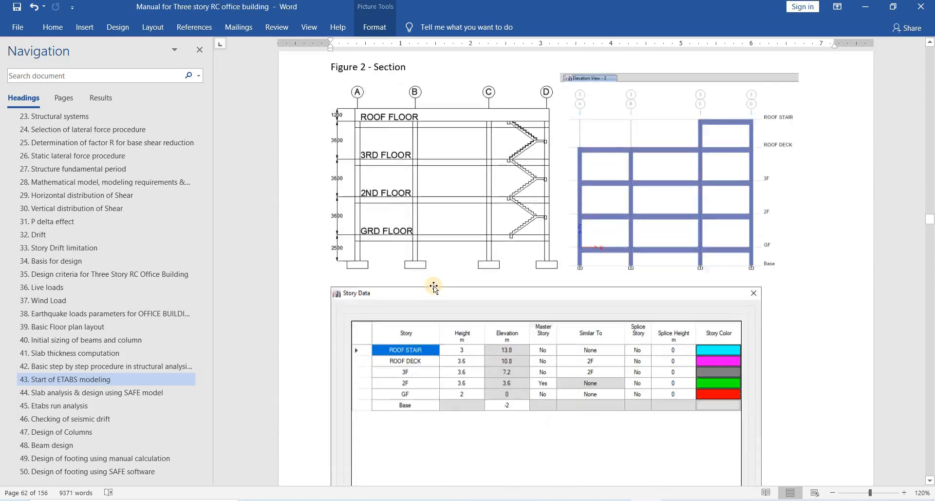
scroll(428, 283, "up", 4)
left_click(421, 296)
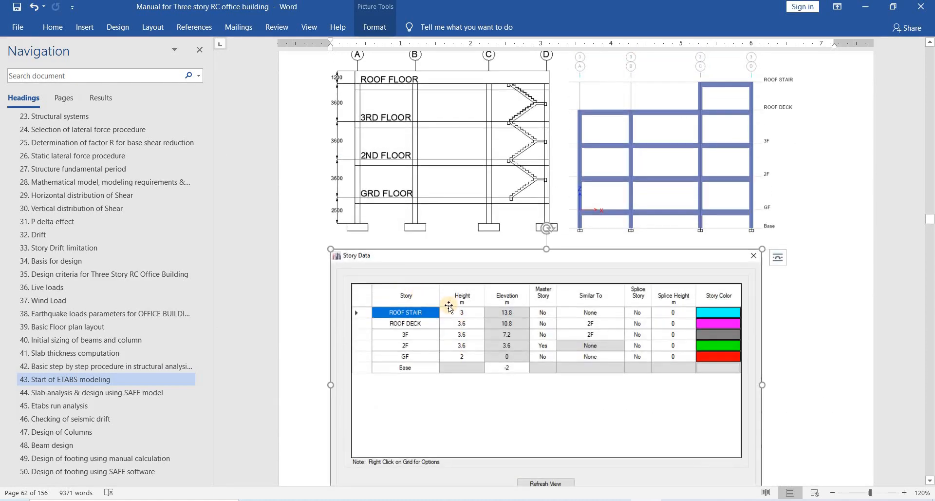
scroll(449, 305, "up", 6)
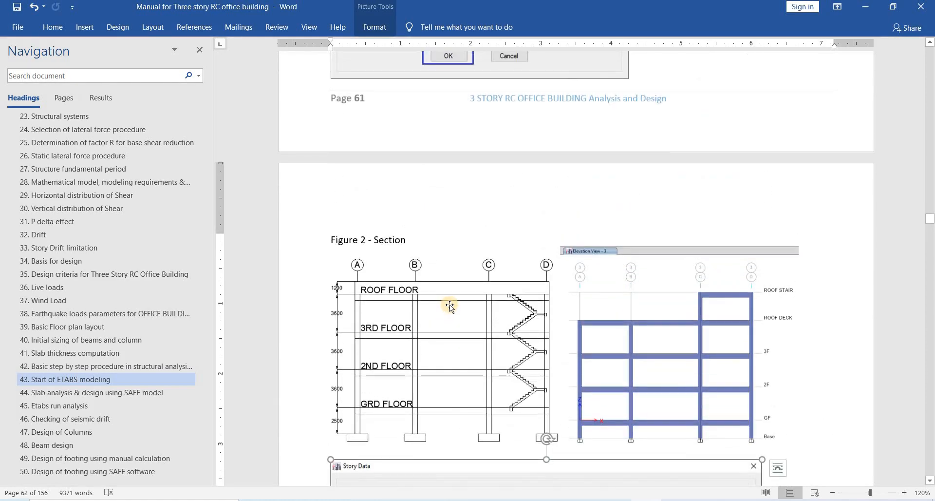
scroll(453, 302, "up", 16)
scroll(475, 268, "down", 5)
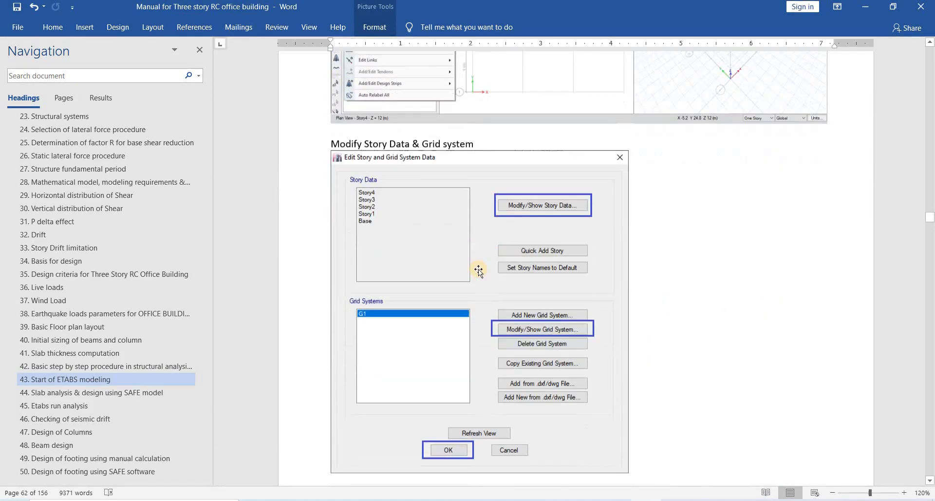
scroll(478, 269, "up", 20)
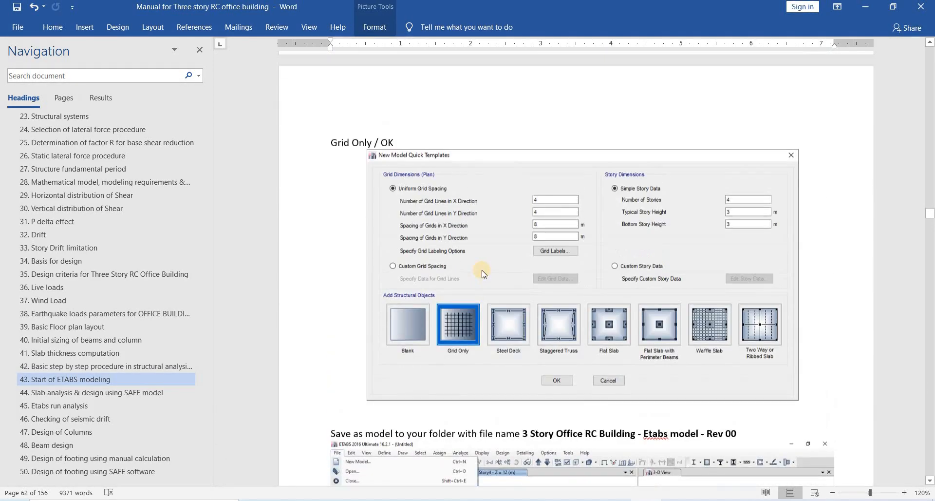
scroll(482, 272, "up", 12)
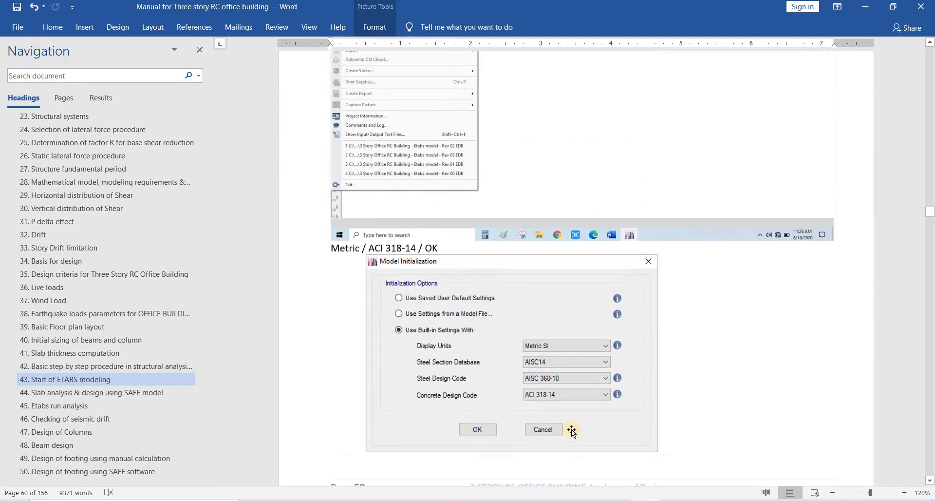
scroll(572, 431, "up", 1)
Step: Switch to ETABS and initialize a new model using built-in settings with Metric SI display units and the ACI 318-14 concrete design code
key("alt+Tab")
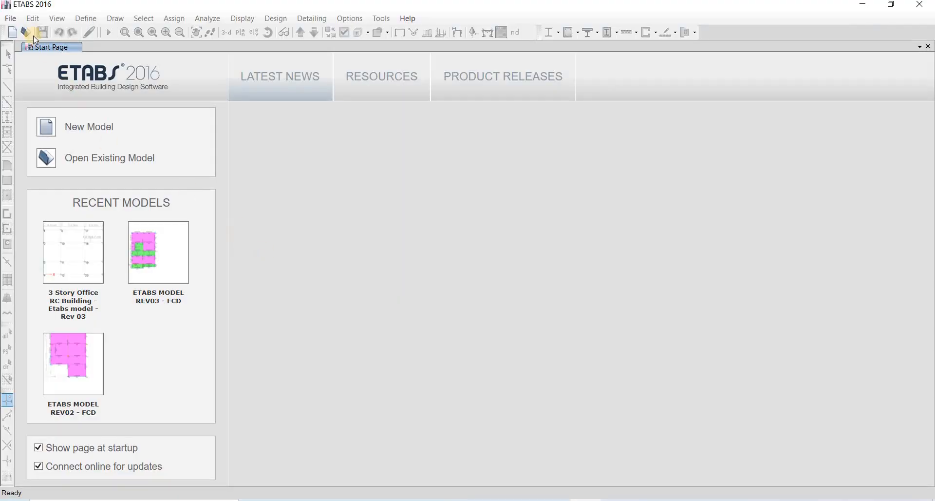
left_click(11, 18)
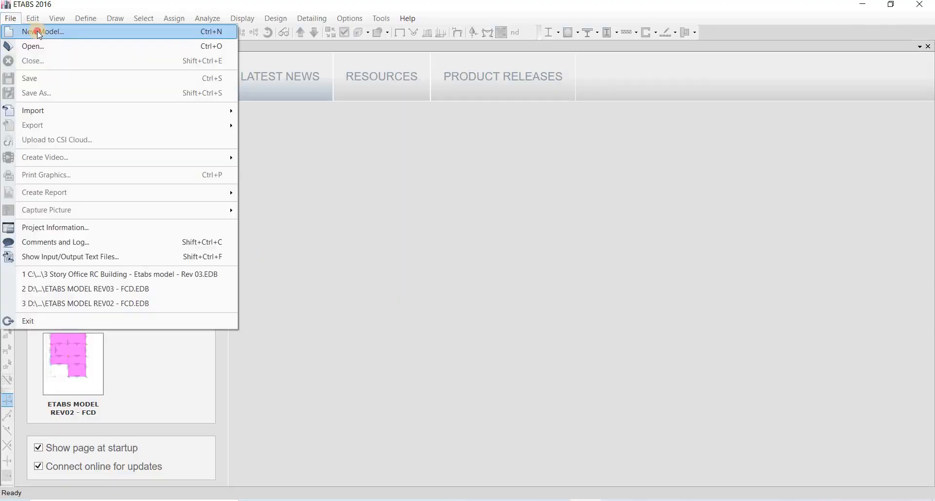
left_click(40, 32)
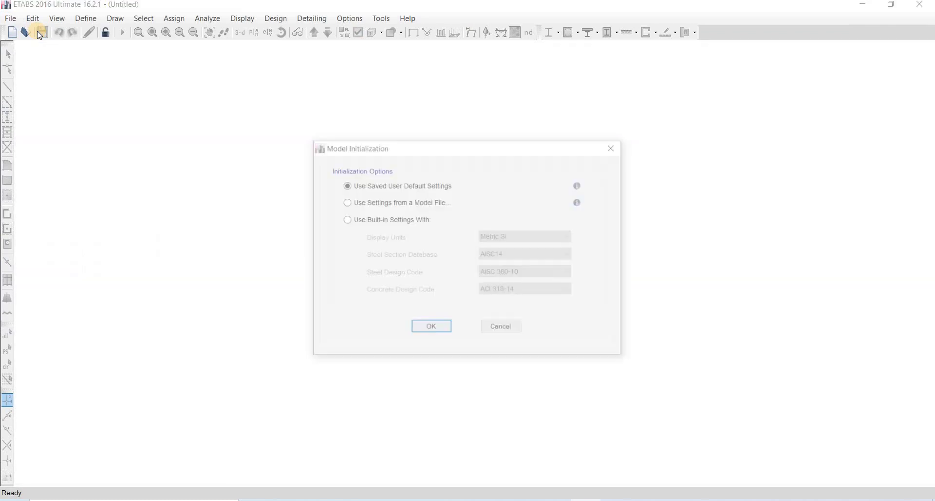
left_click(352, 220)
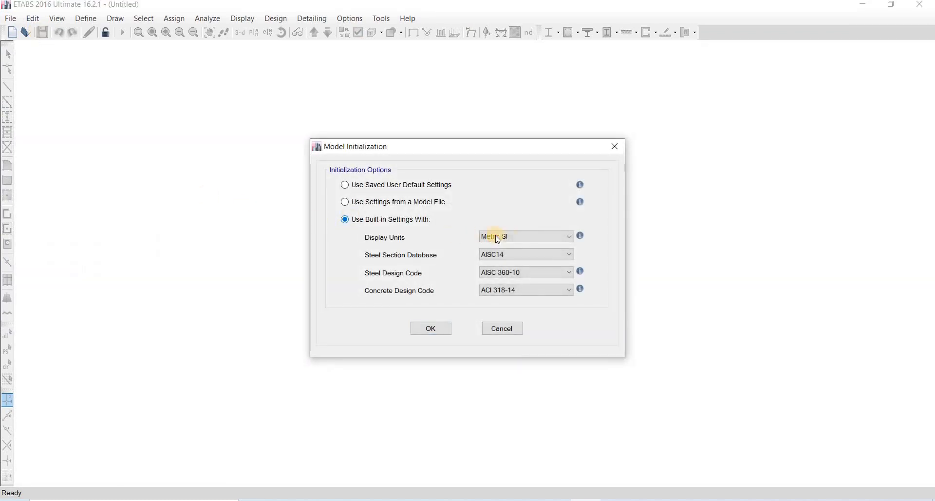
left_click(514, 241)
left_click(509, 237)
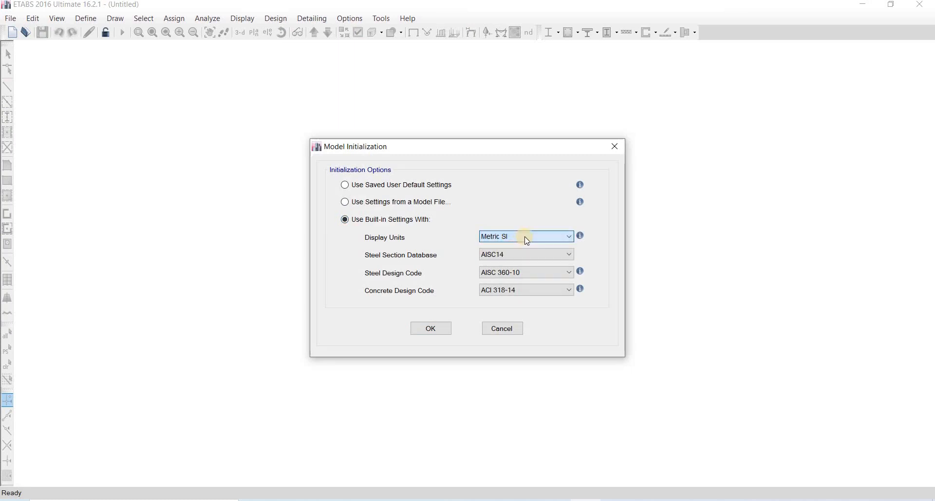
left_click(517, 292)
left_click(508, 301)
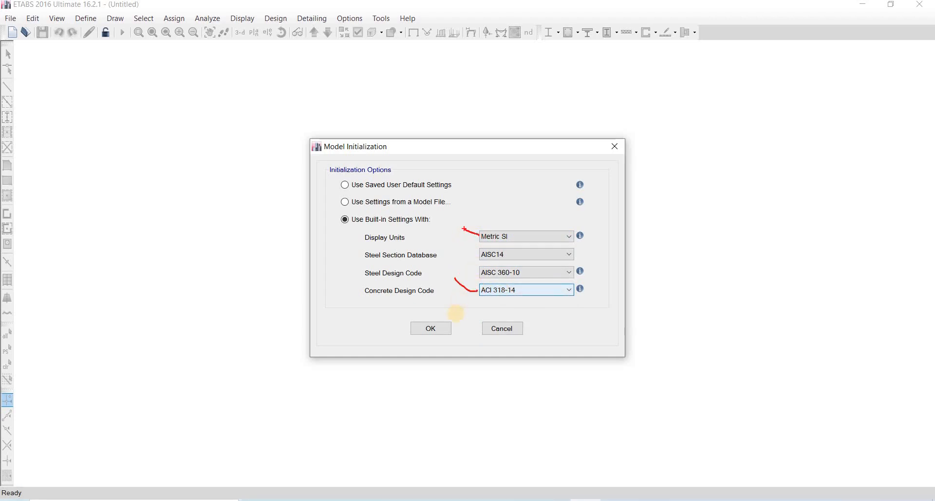
left_click_drag(456, 314, 459, 313)
left_click(442, 331)
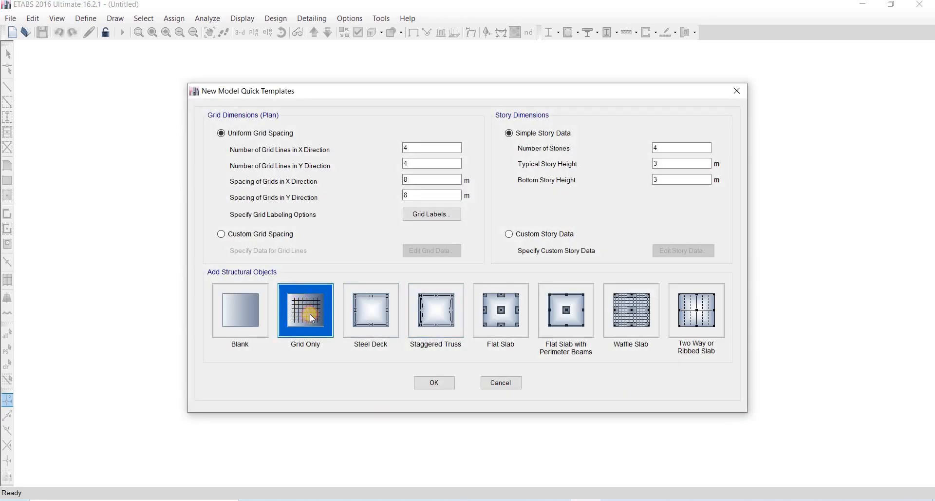
Step: Create the model from the Grid Only template with the default grid and story dimensions, and close the 3-D view
left_click(437, 382)
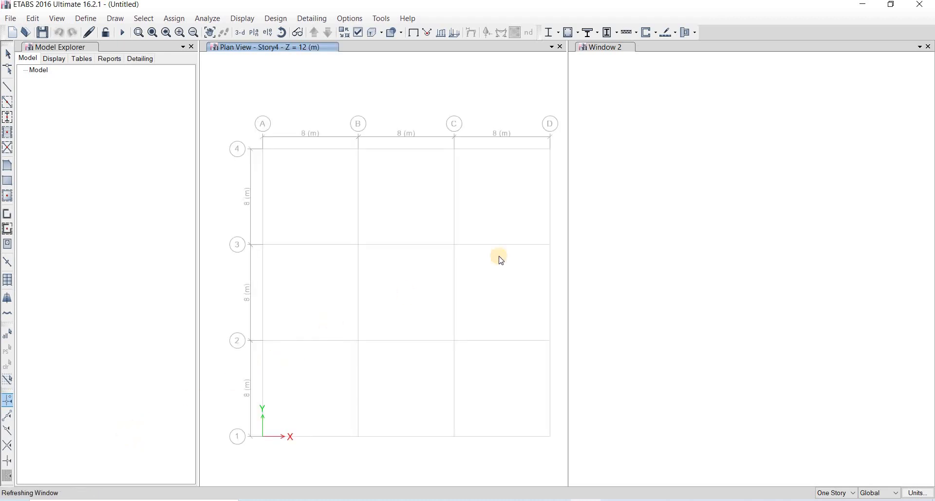
left_click(932, 53)
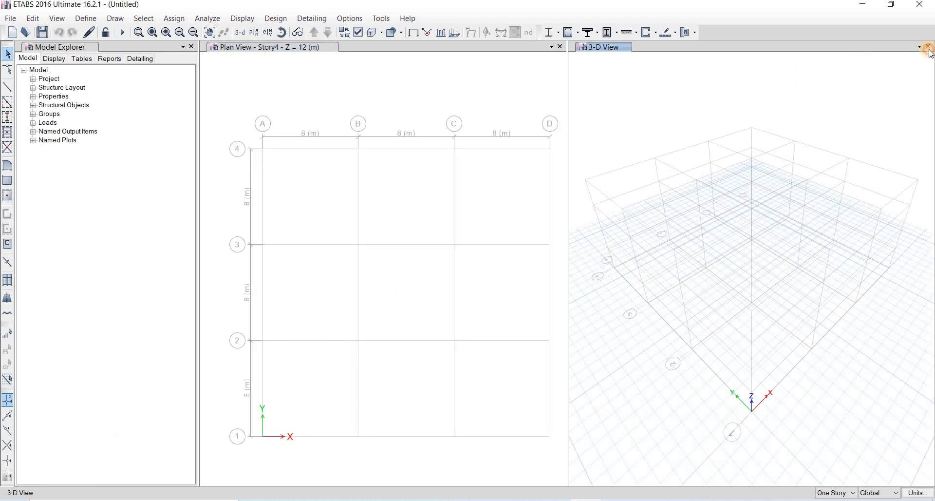
middle_click_drag(525, 195, 400, 183)
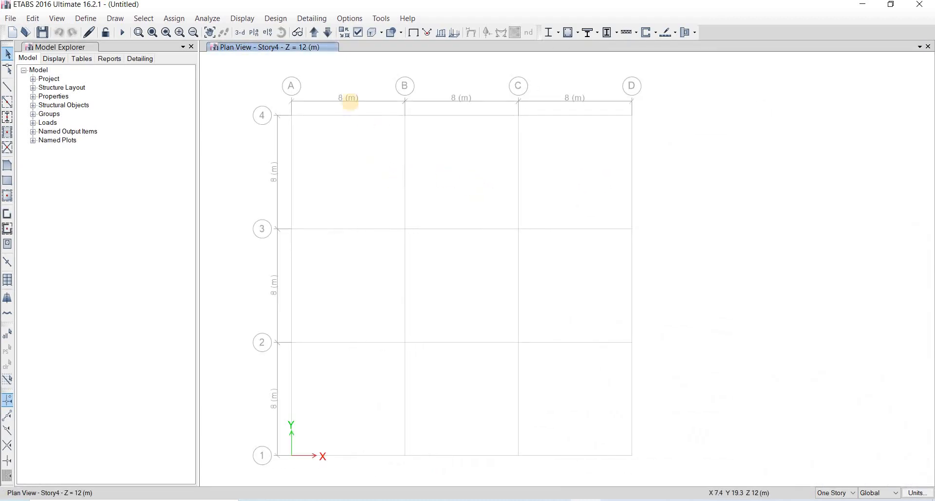
left_click_drag(331, 93, 337, 111)
left_click_drag(458, 99, 454, 106)
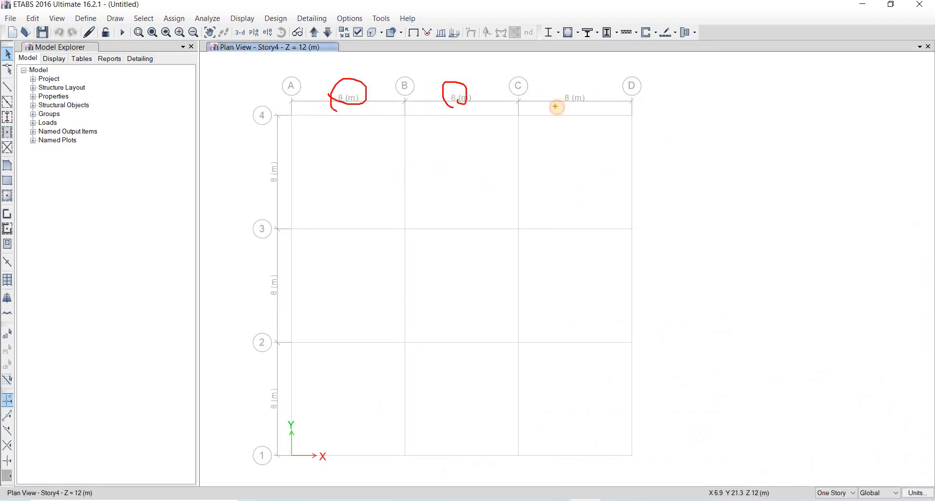
left_click_drag(581, 77, 561, 105)
left_click_drag(294, 156, 300, 186)
left_click_drag(251, 299, 298, 305)
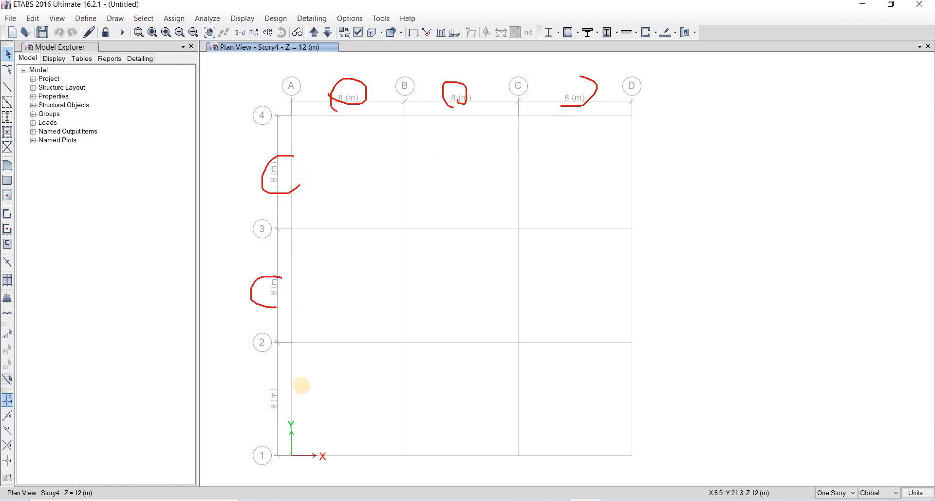
mouse_move(287, 380)
left_mouse_down()
mouse_move(272, 387)
mouse_move(301, 389)
left_mouse_up()
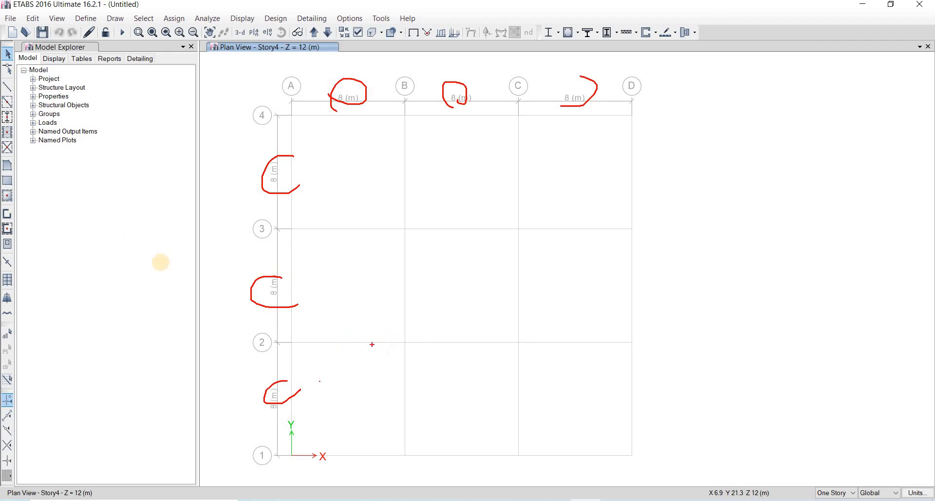
key("Escape")
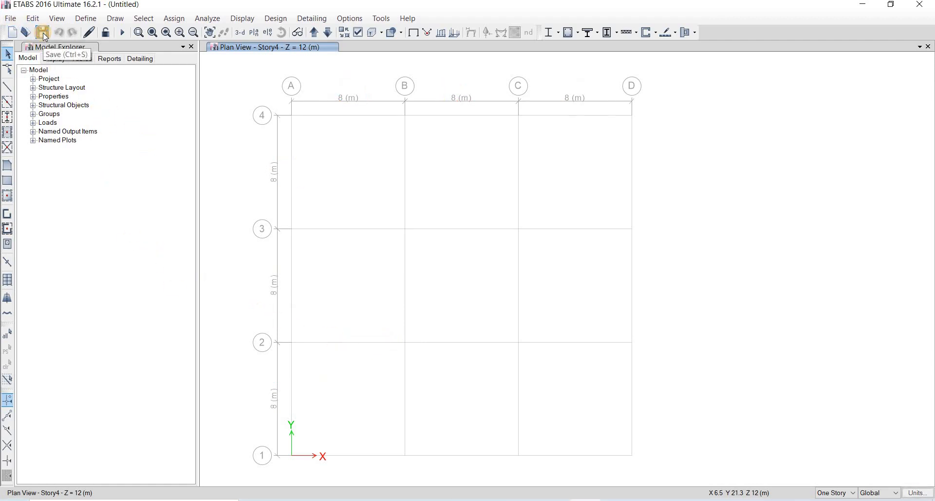
Step: Start saving the model and create a new folder named ETABS MODEL - PRACTICE inside 3 Story - Manual, Model & Excel - 2021
left_click(42, 33)
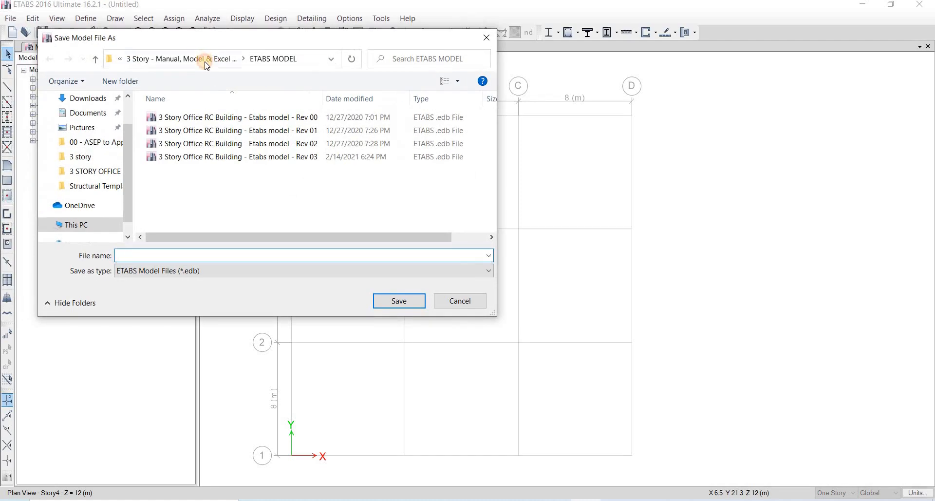
left_click(207, 59)
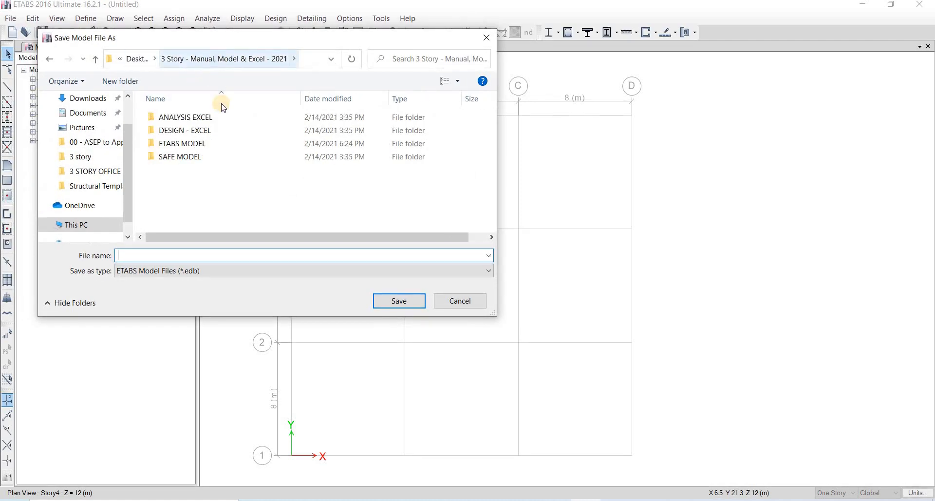
left_click(217, 149)
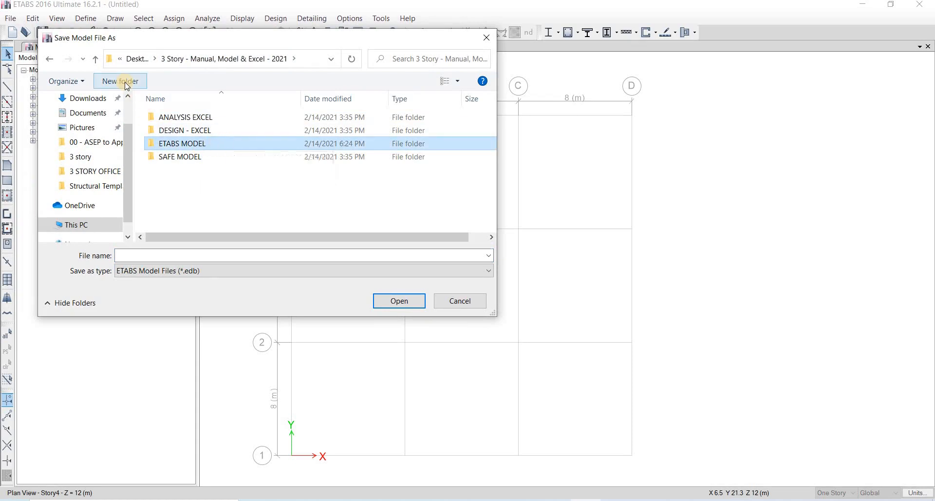
double_click(207, 148)
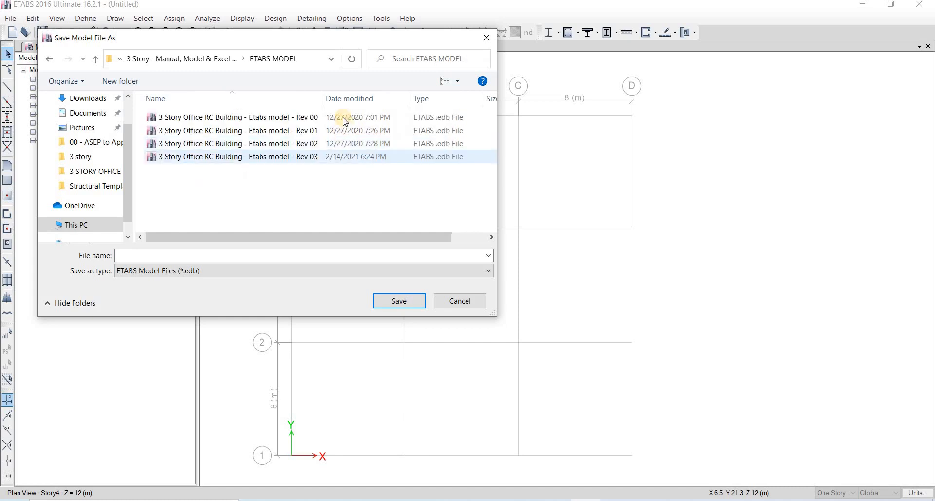
left_click_drag(325, 101, 345, 100)
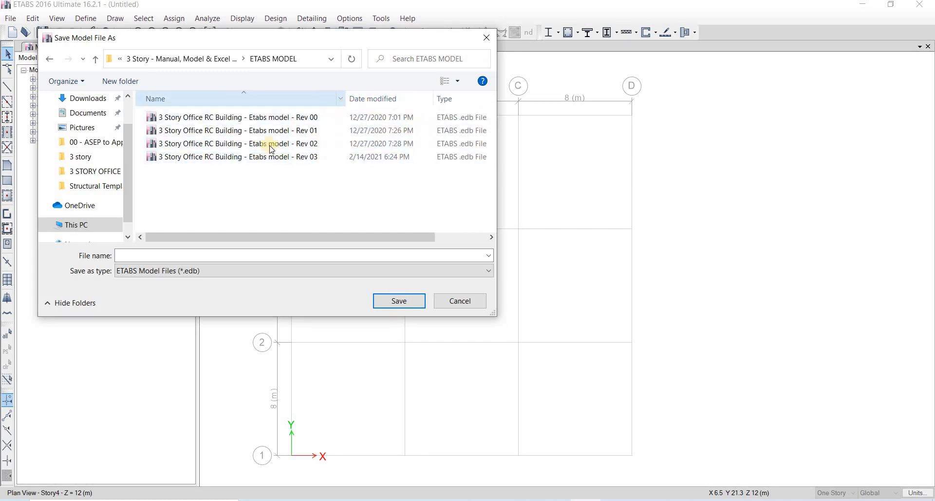
left_click(203, 59)
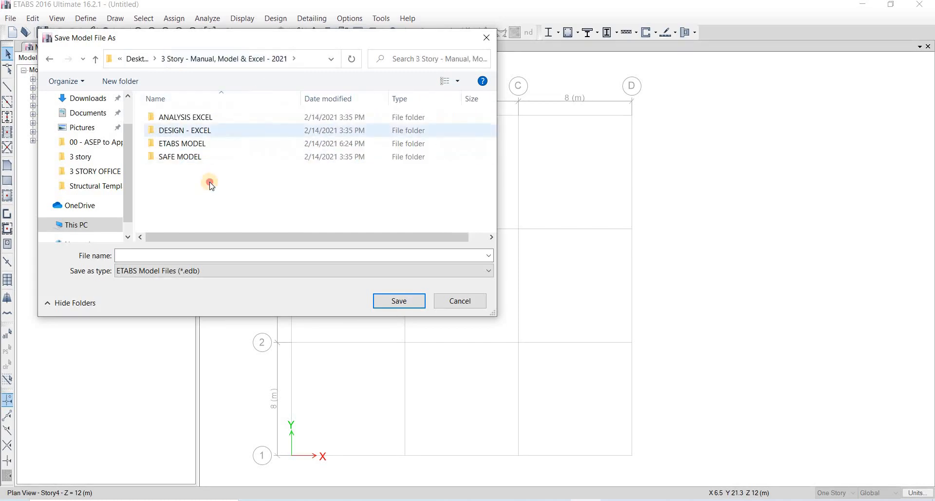
key("ctrl+shift+n")
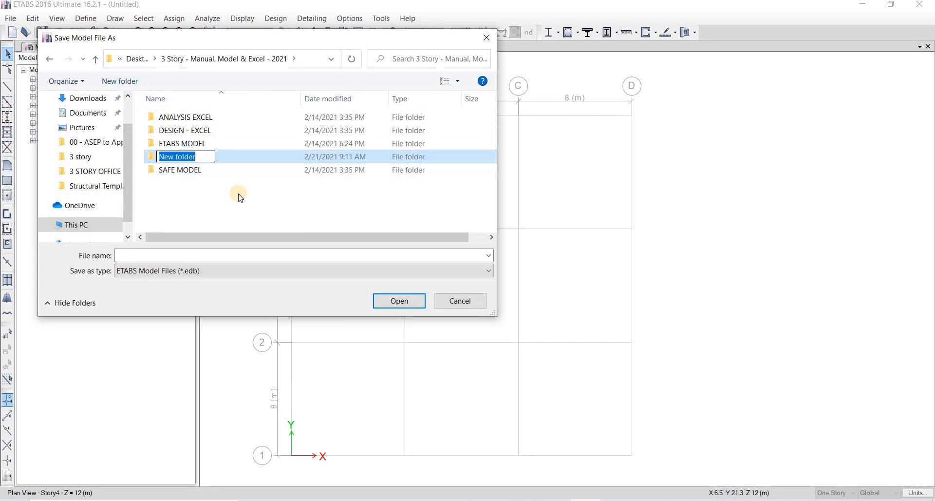
type("ETABS")
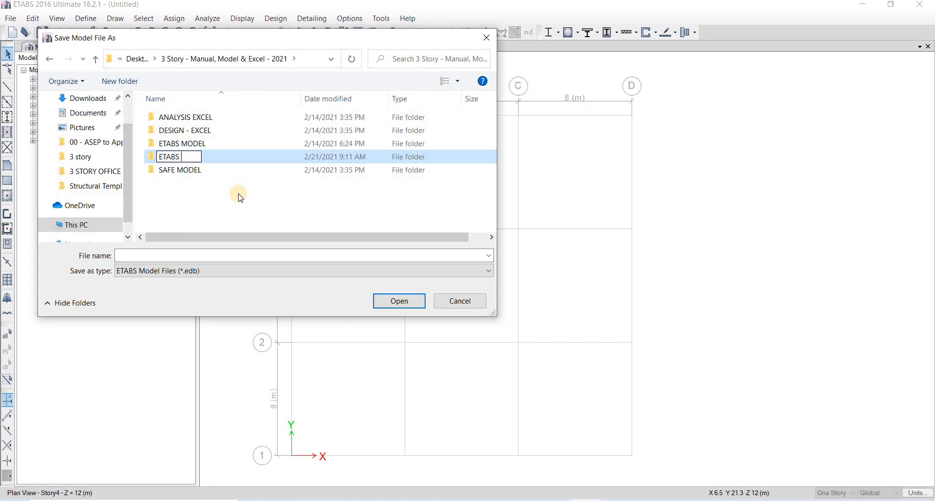
type(" MODEL - PRACTICE")
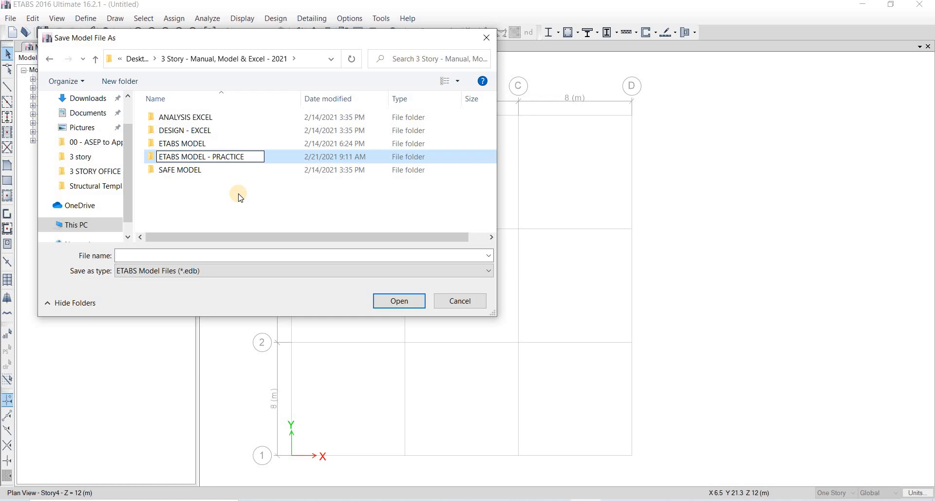
key("Return")
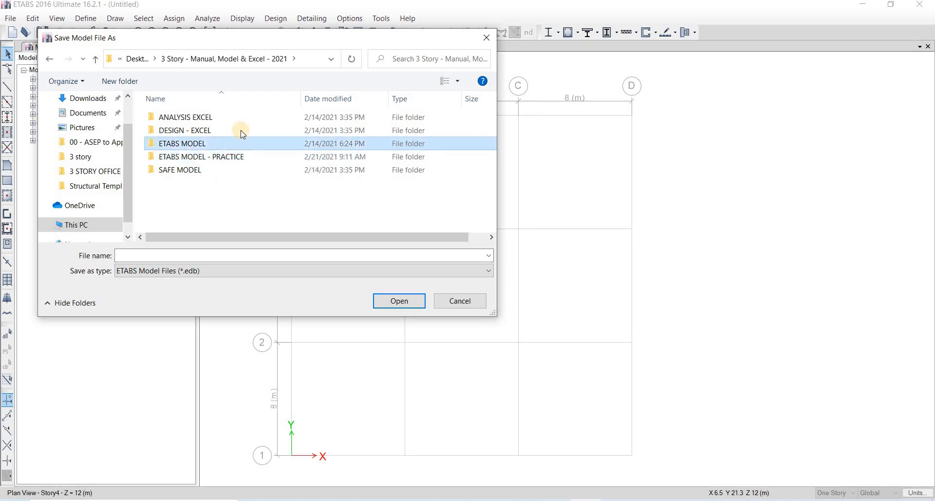
Step: Save the model in ETABS MODEL - PRACTICE, reusing the existing file name 3 Story Office RC Building - Etabs model - Rev 00
double_click(244, 142)
left_click(258, 123)
left_click(220, 59)
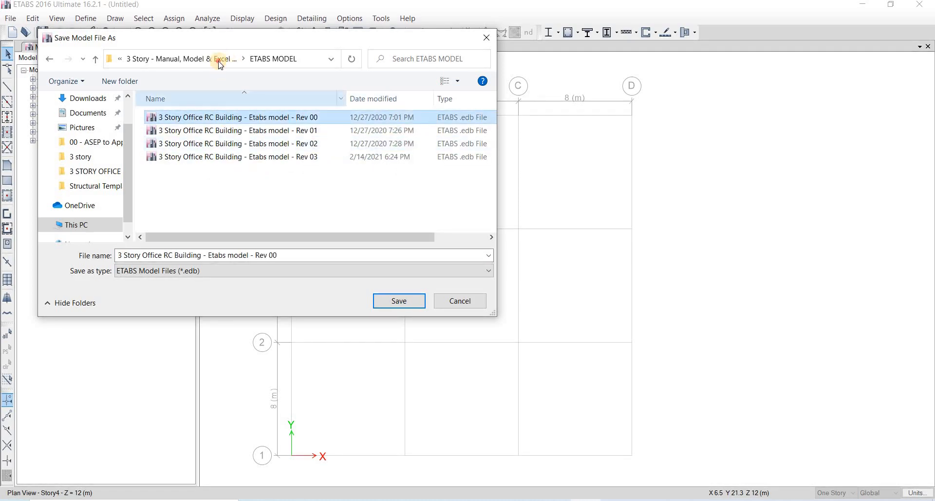
double_click(222, 158)
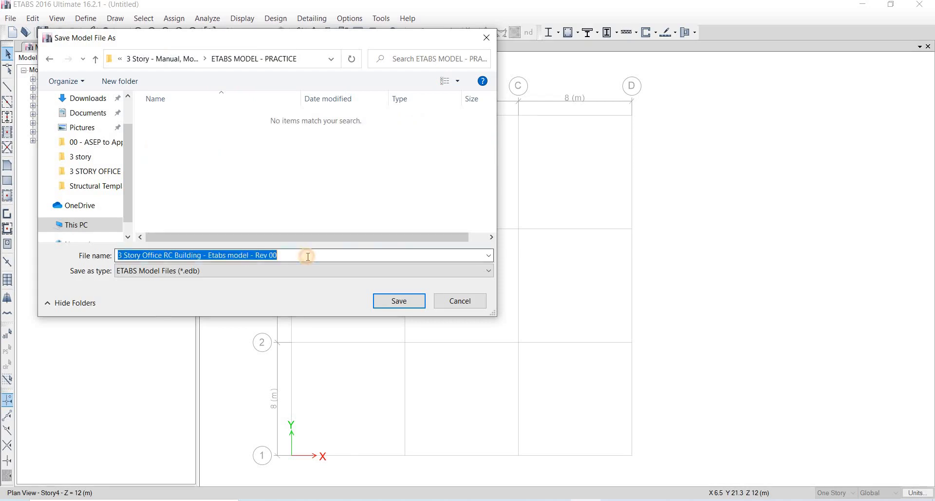
left_click(309, 257)
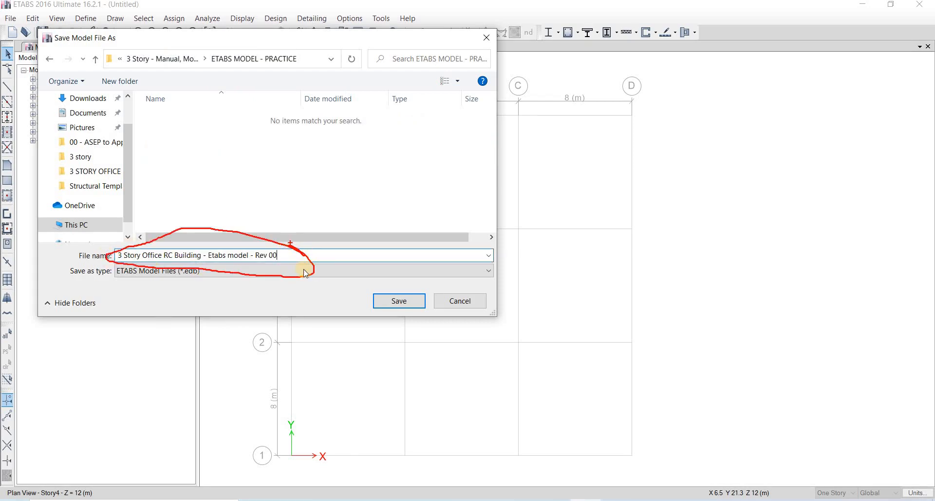
left_click(351, 269)
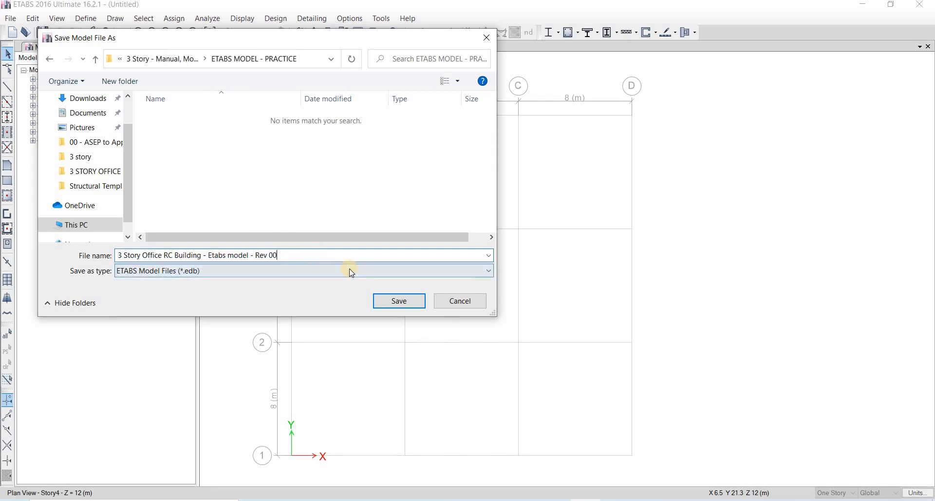
left_click(399, 301)
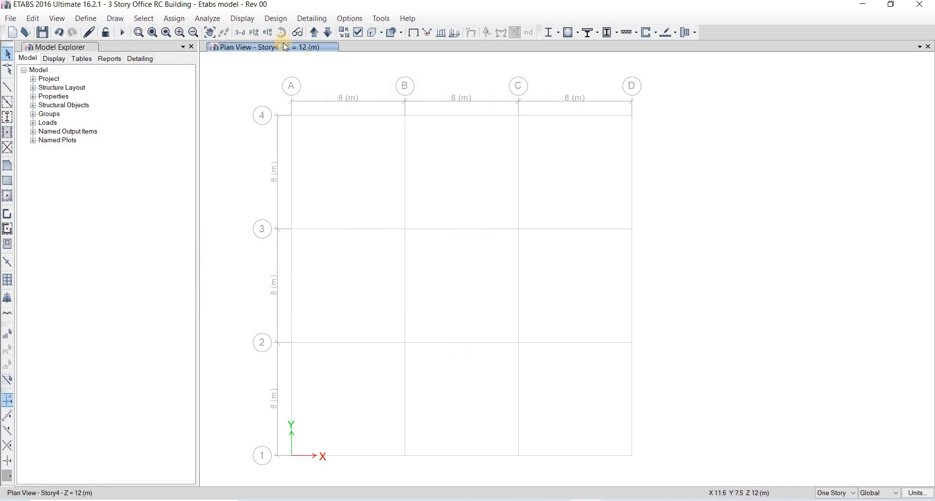
Step: Arrange ETABS and the Word manual side by side, hiding the manual's navigation pane and giving ETABS slightly more width
key("super+Left")
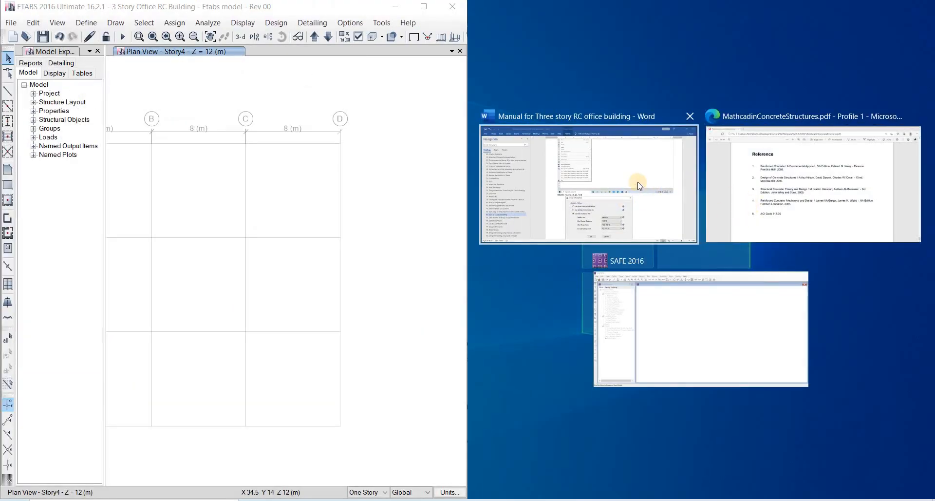
left_click(638, 181)
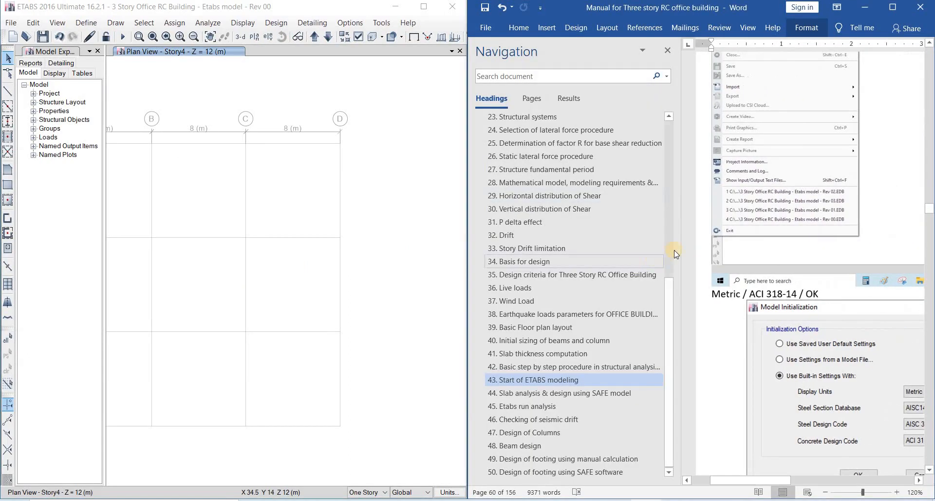
left_click_drag(588, 249, 571, 249)
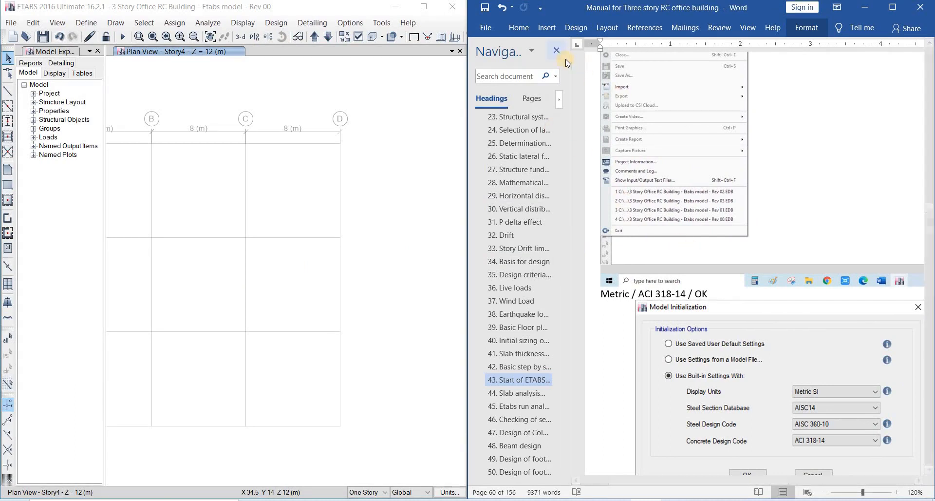
left_click(557, 50)
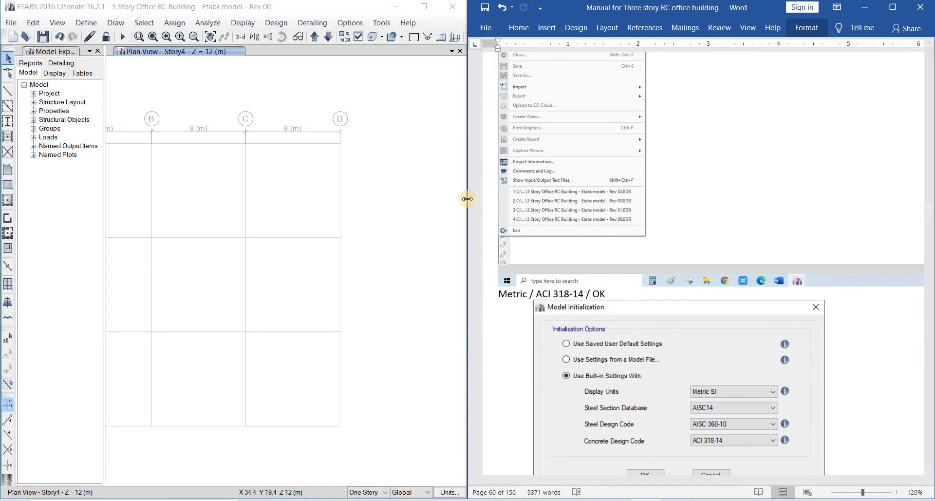
left_click_drag(468, 199, 517, 202)
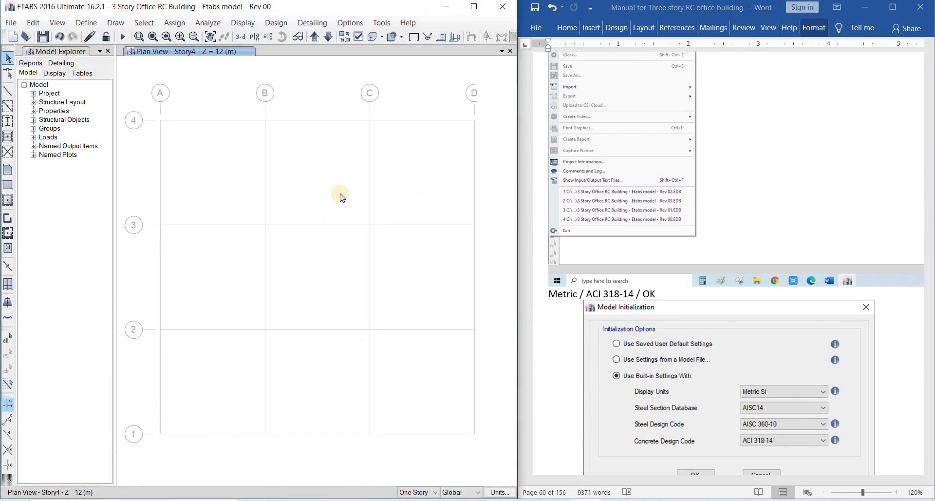
Step: Find the manual's section on editing stories and the grid system, and open the model's story and grid system data accordingly
scroll(762, 232, "down", 15)
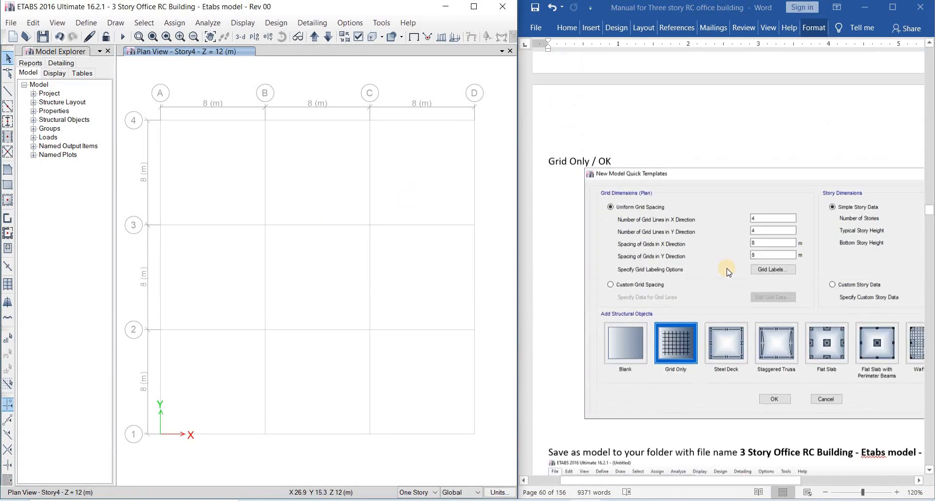
scroll(682, 288, "down", 15)
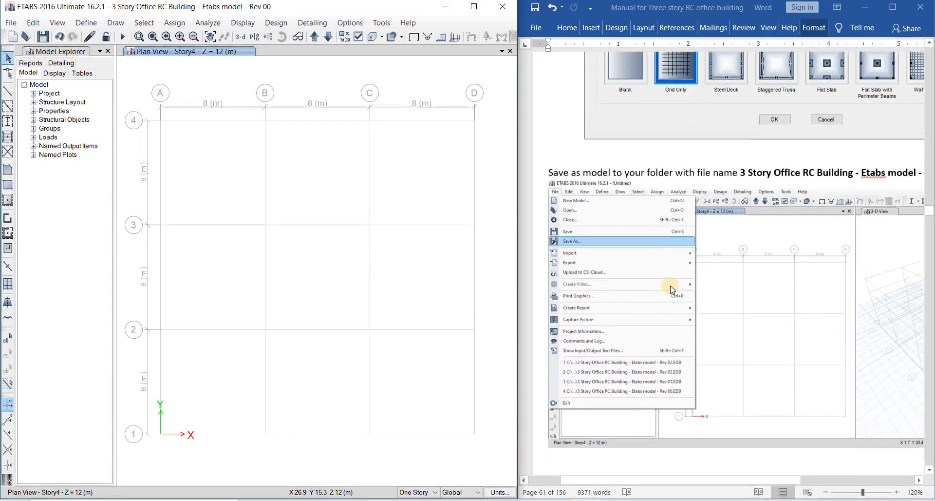
scroll(649, 295, "down", 5)
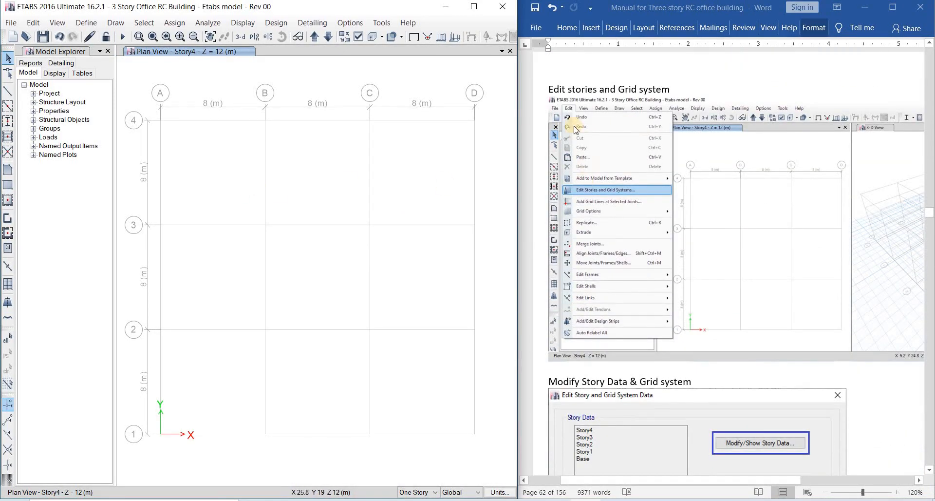
left_click(601, 160)
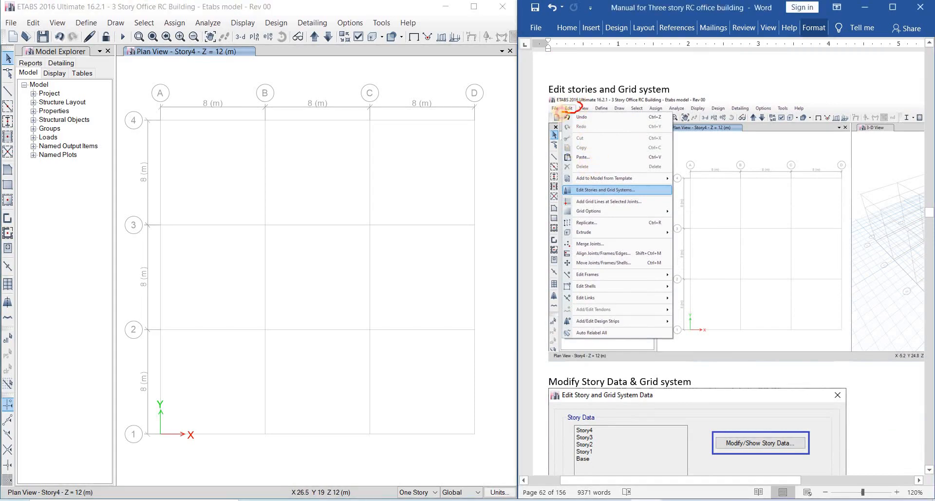
mouse_move(567, 103)
left_mouse_down()
mouse_move(577, 106)
mouse_move(447, 69)
mouse_move(142, 43)
mouse_move(45, 17)
mouse_move(66, 35)
left_mouse_up()
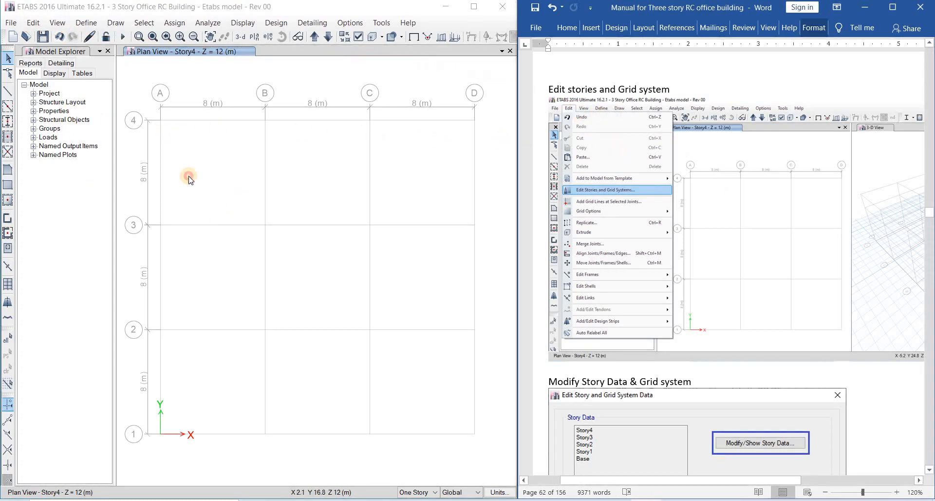
left_click(33, 22)
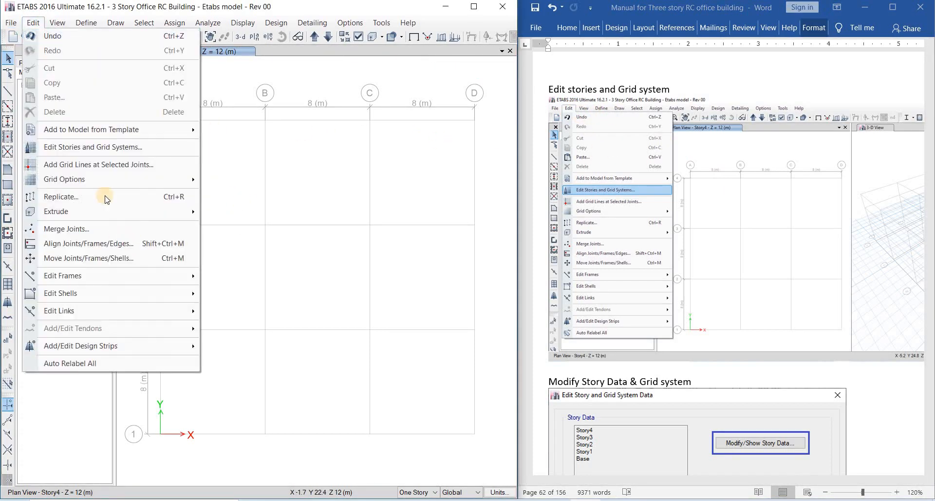
left_click(126, 146)
left_click_drag(371, 73, 156, 58)
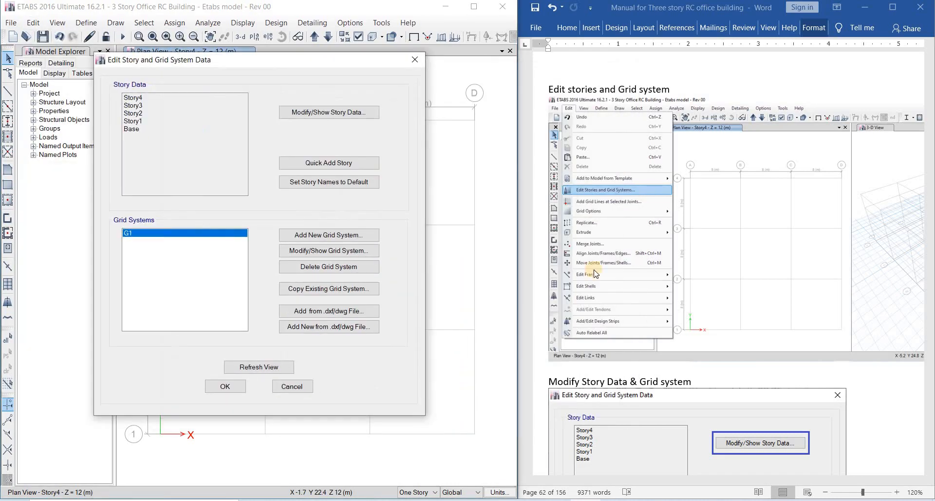
Step: Open the model's story data table and bring the manual's Figure 2 section and Story Data table into view beside it
scroll(711, 276, "down", 10)
scroll(711, 277, "down", 4)
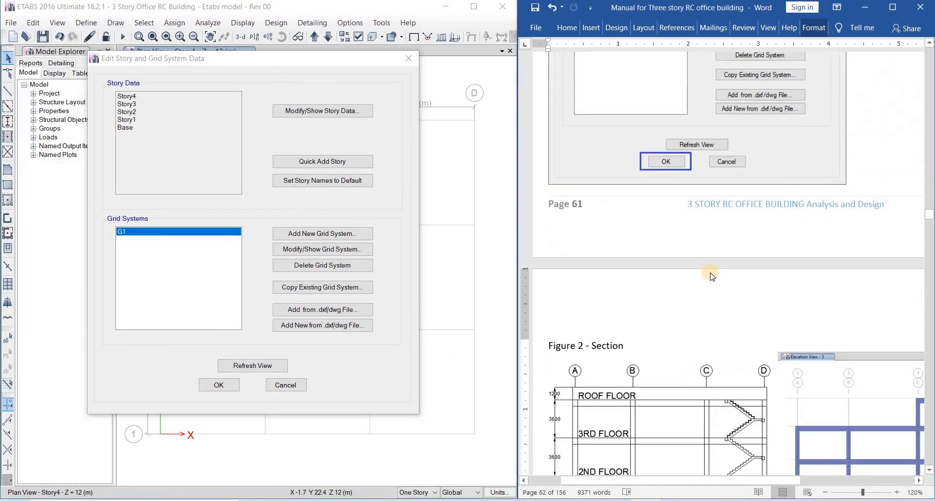
scroll(718, 270, "up", 6)
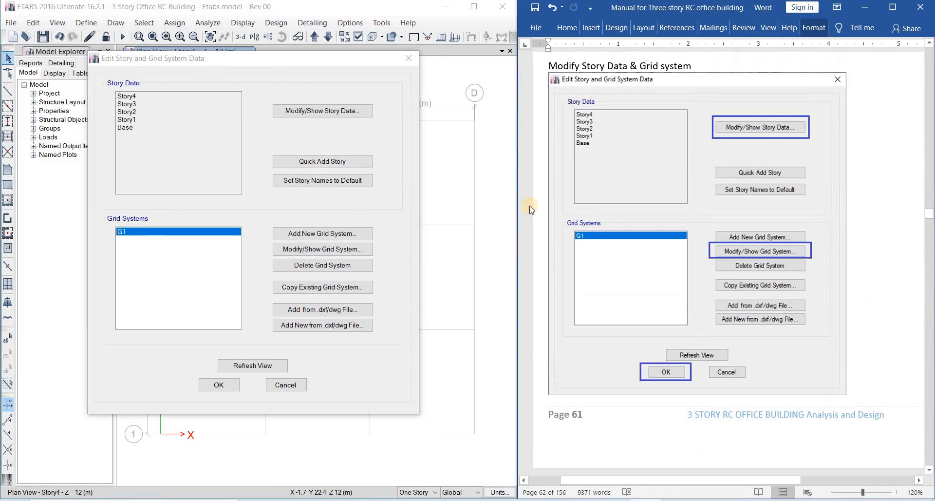
left_click(322, 110)
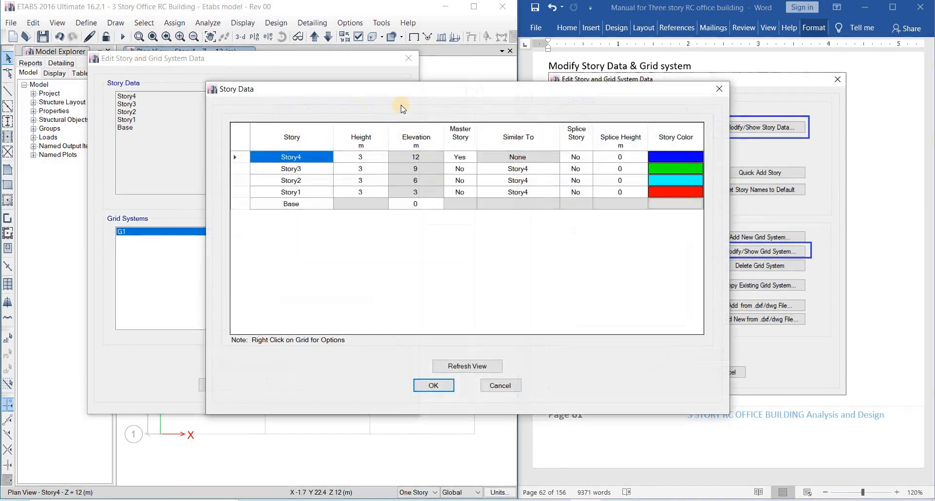
left_click_drag(441, 86, 237, 55)
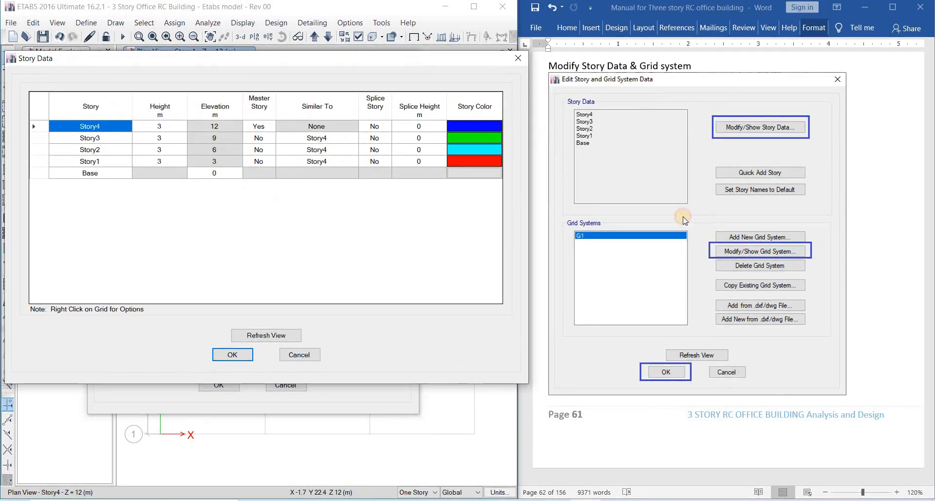
scroll(694, 230, "down", 15)
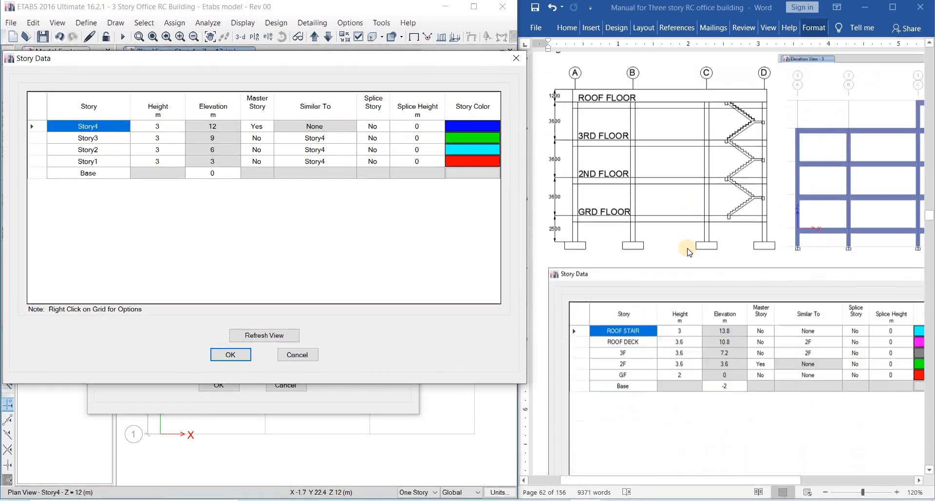
Step: Set the Base elevation to -2 m in the story data, as given in the manual's table
key("F2")
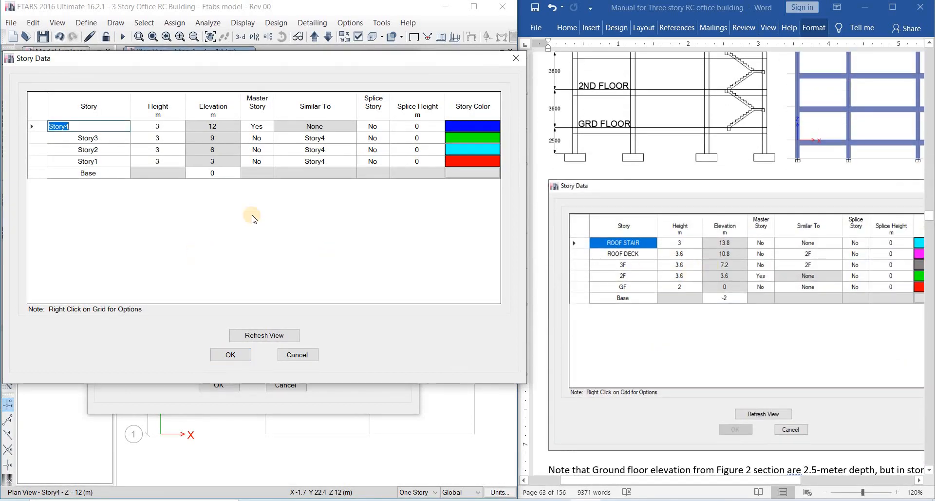
left_click(226, 173)
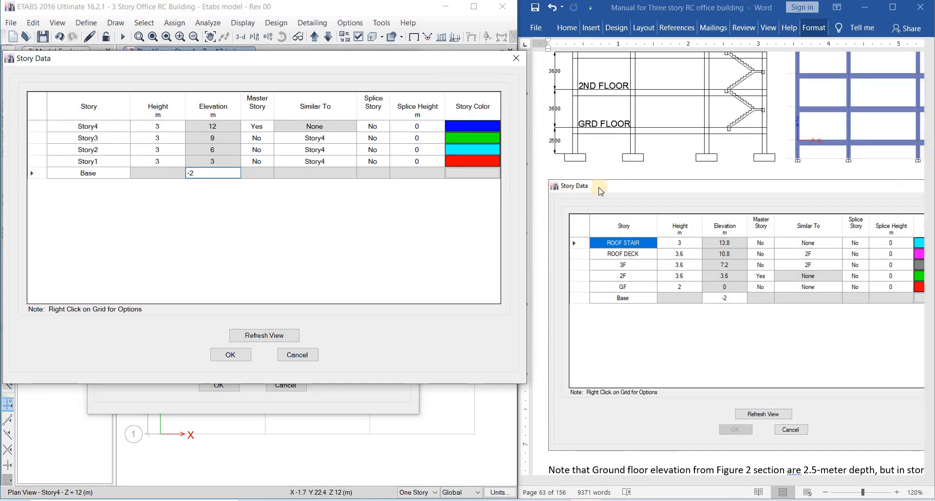
left_click(603, 315)
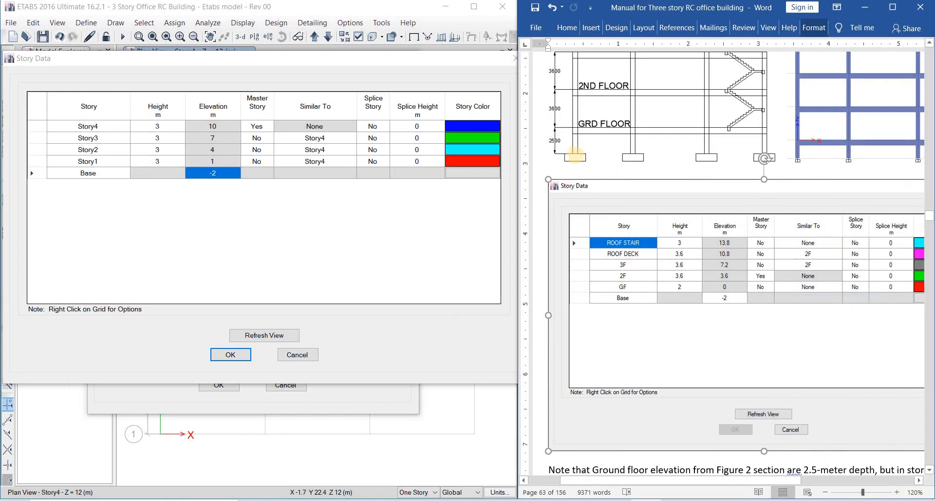
left_click_drag(548, 143, 556, 135)
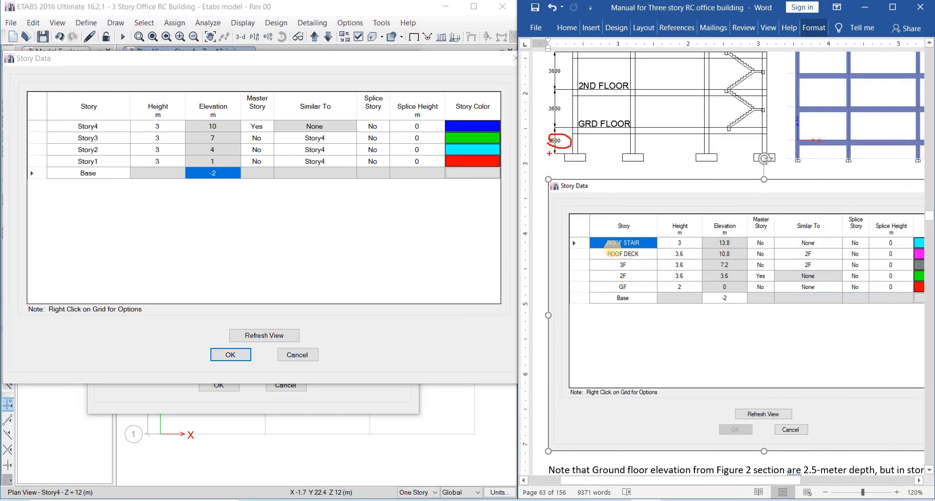
mouse_move(734, 297)
left_mouse_down()
mouse_move(716, 294)
mouse_move(736, 291)
mouse_move(741, 301)
mouse_move(719, 303)
left_mouse_up()
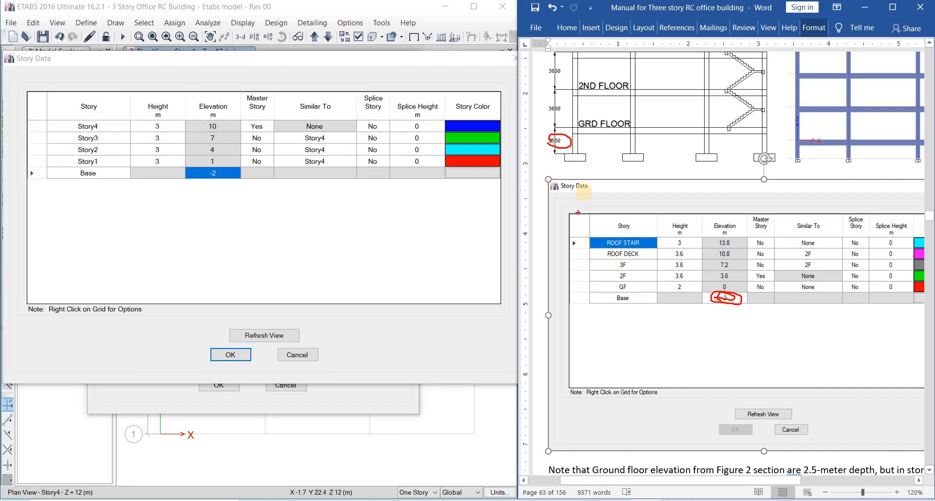
mouse_move(571, 146)
left_mouse_down()
mouse_move(652, 214)
mouse_move(721, 293)
left_mouse_up()
key("Escape")
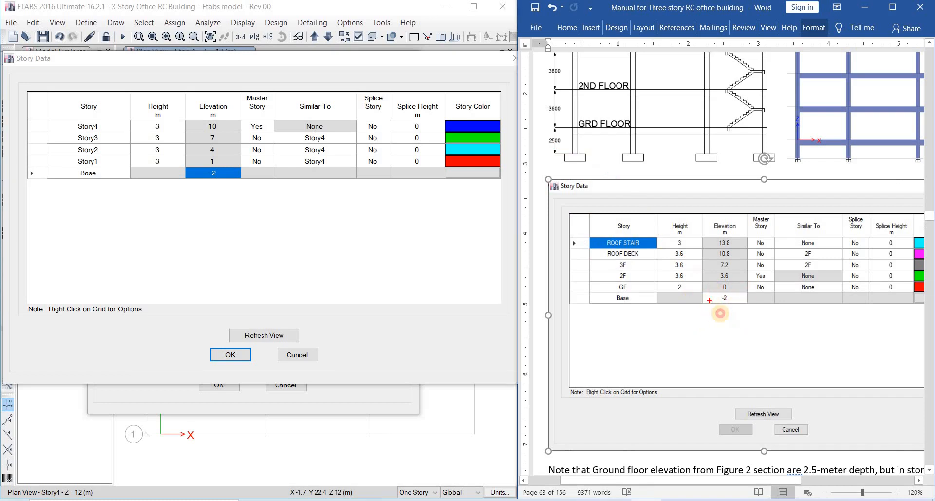
left_click_drag(721, 313, 713, 316)
key("Escape")
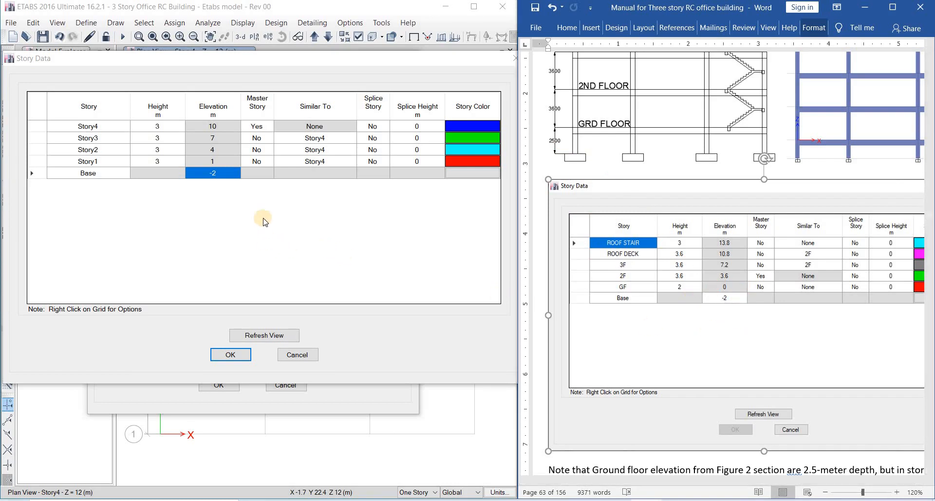
Step: Set the story heights to 2 m for Story1 and 3.6 m for both Story2 and Story3
left_click(165, 162)
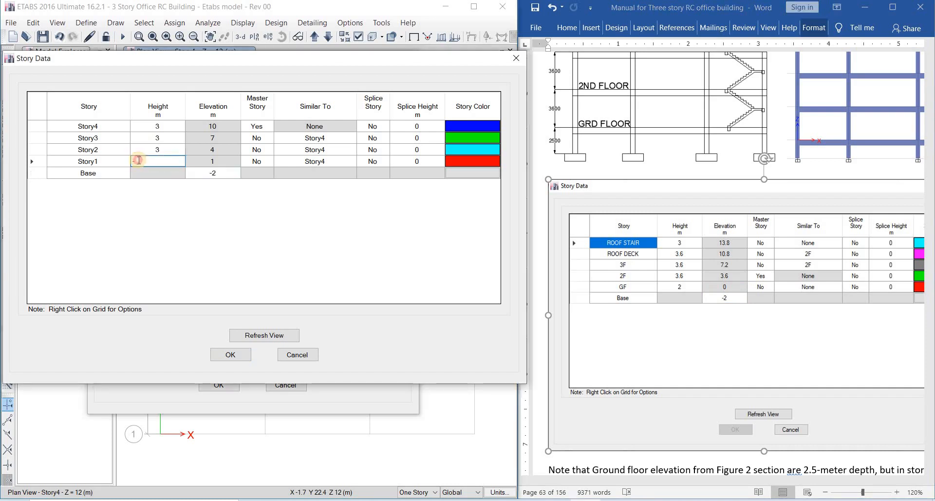
type("2")
key("Return")
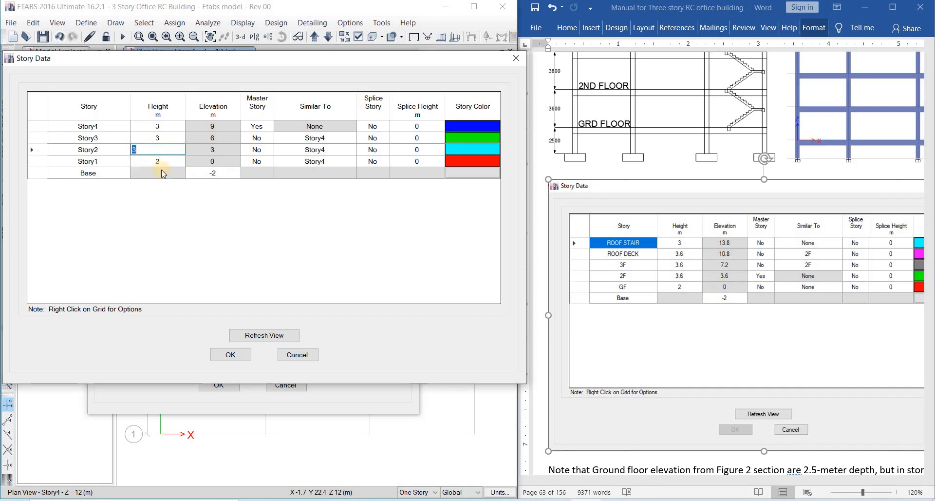
left_click(168, 151)
type("3.6")
left_click(168, 138)
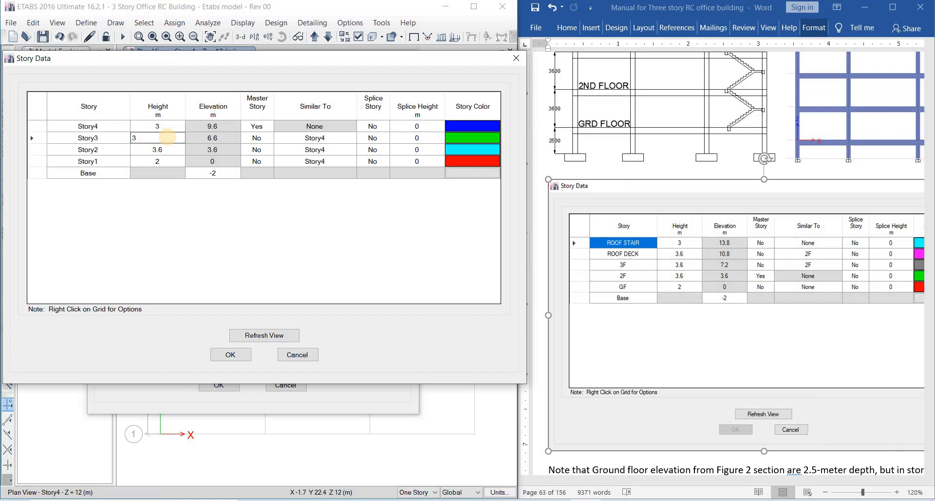
left_click(174, 128)
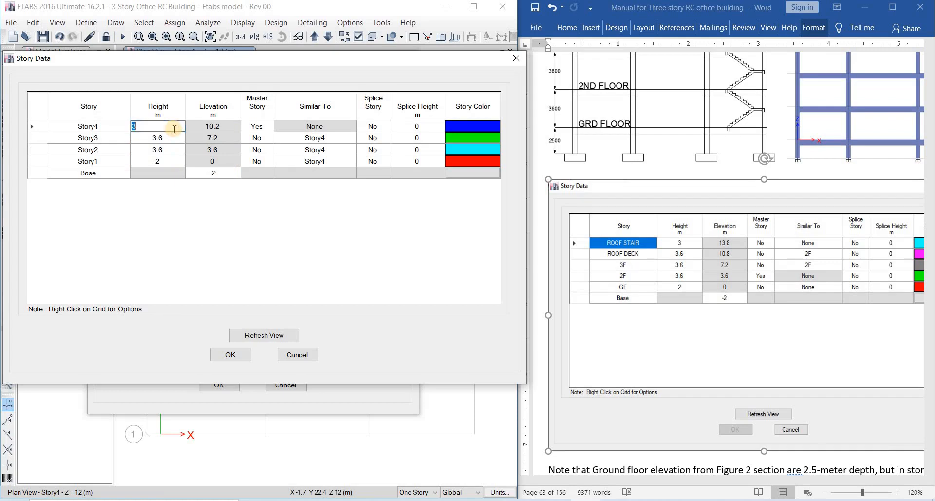
Step: Rename the four stories from lowest to highest as GF, 2F, 3F and ROOF DECK
left_click(106, 160)
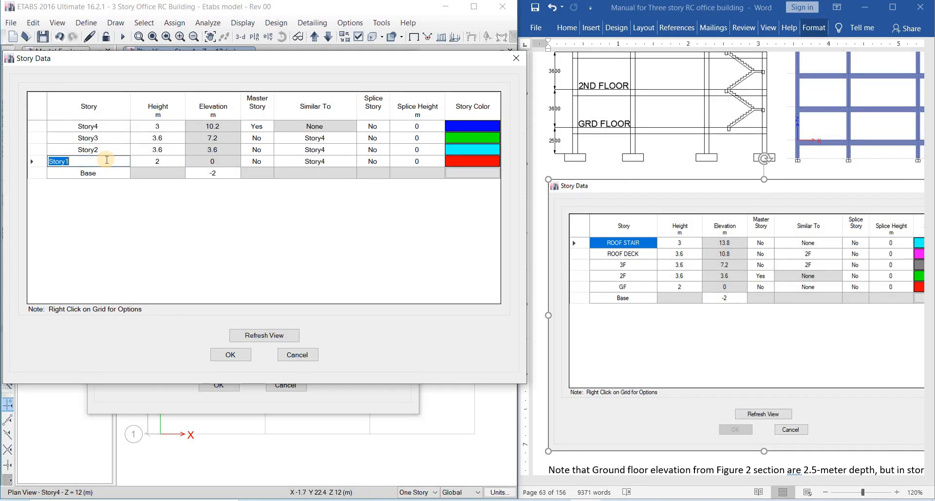
type("GF")
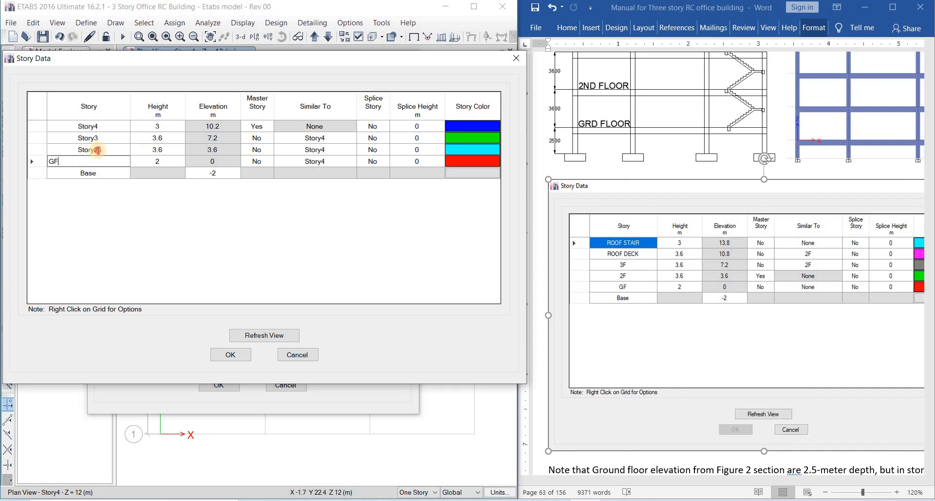
left_click(99, 149)
type("2F")
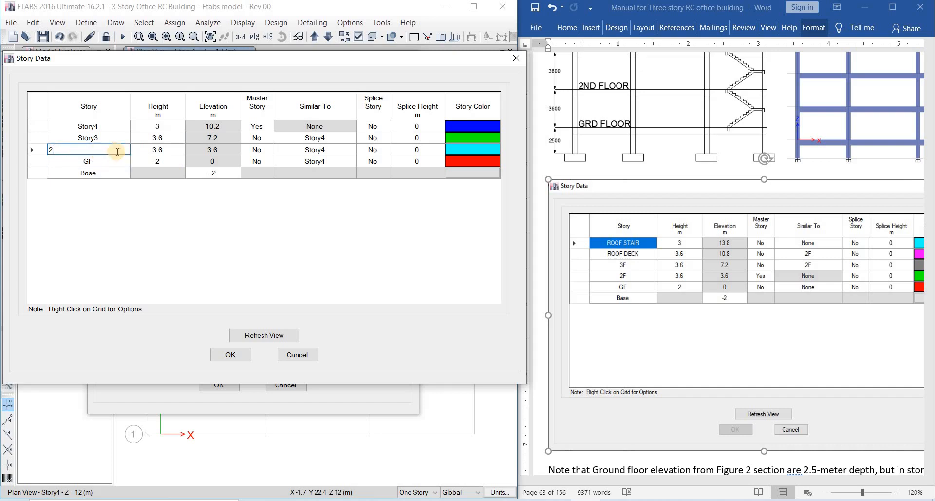
left_click(114, 138)
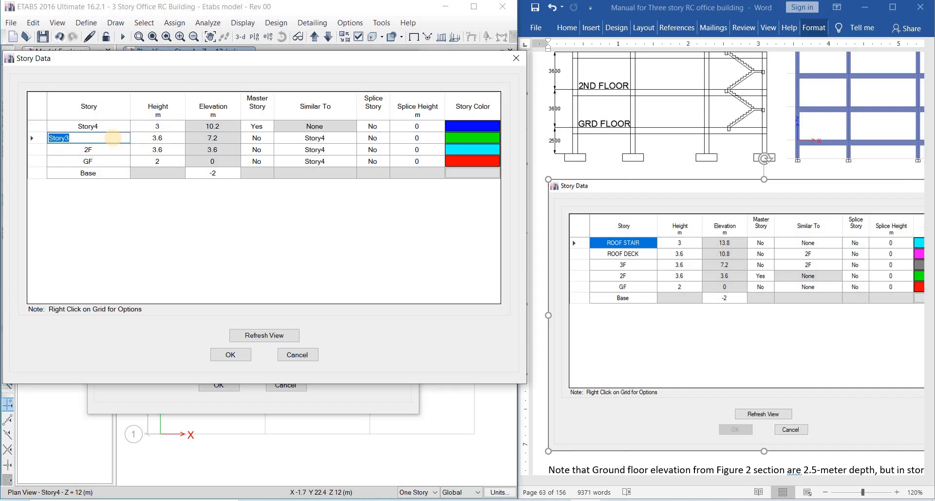
left_click(119, 126)
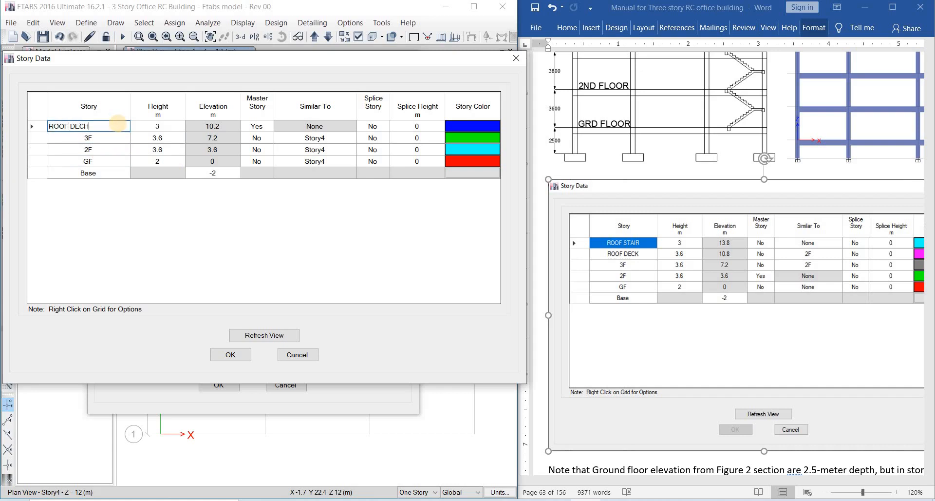
type("ROOF DECK")
key("Return")
Step: Add one 3 m high story above ROOF DECK, replicated from ROOF DECK, and name it ROOF STAIR
left_click(36, 130)
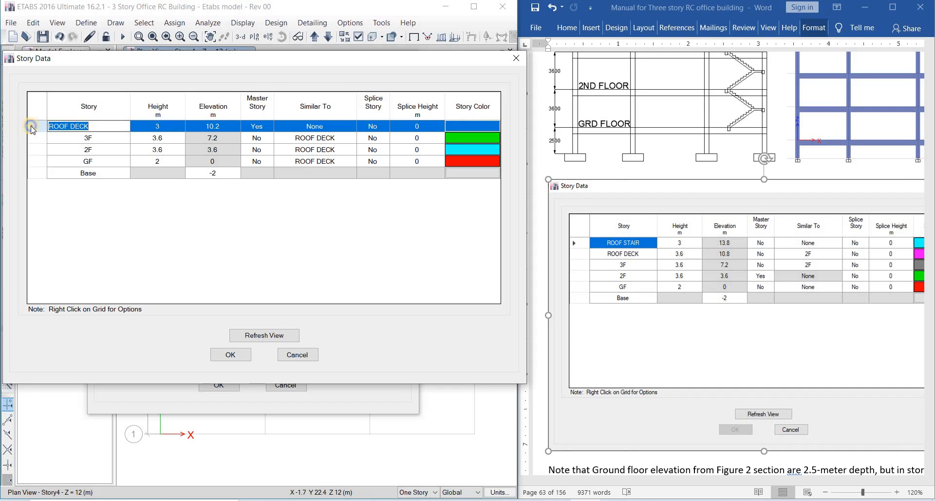
right_click(32, 127)
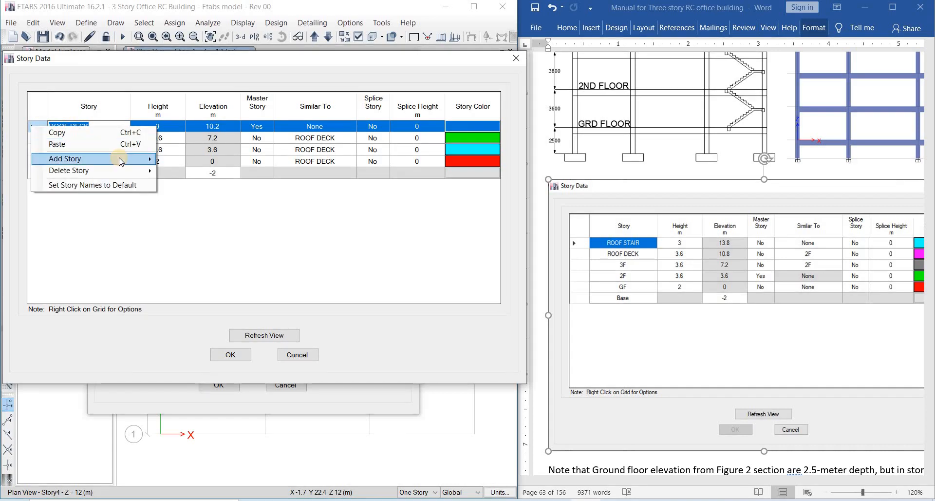
mouse_move(119, 159)
left_click(182, 161)
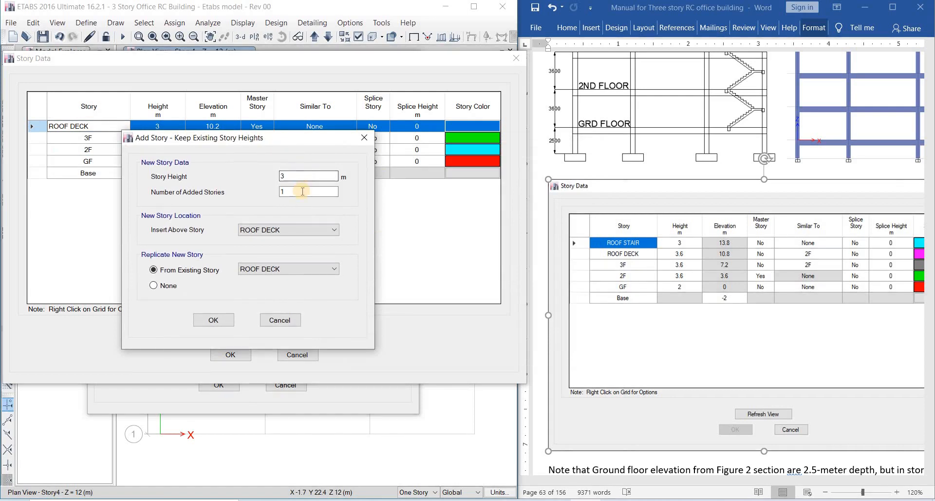
left_click(213, 320)
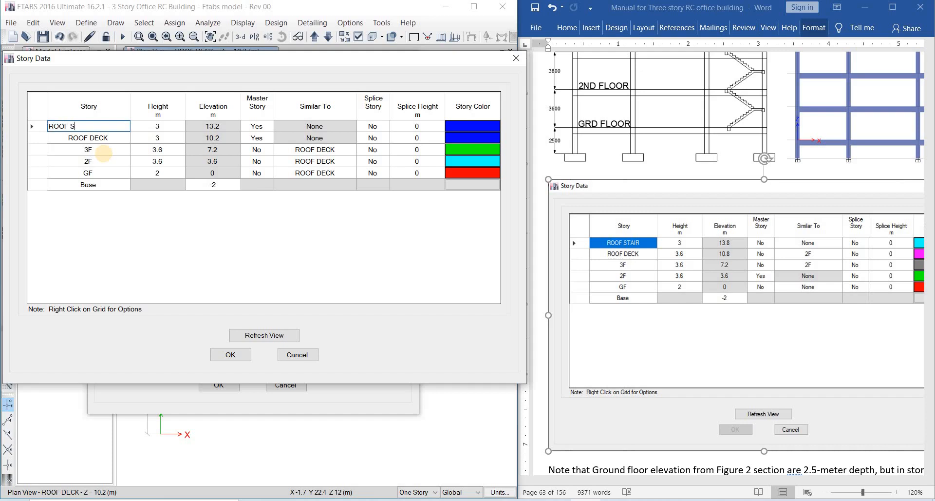
type("ROOF STAIR")
Step: Set the ROOF DECK height to 3.6 m, refresh the view and accept the story data
left_click(177, 139)
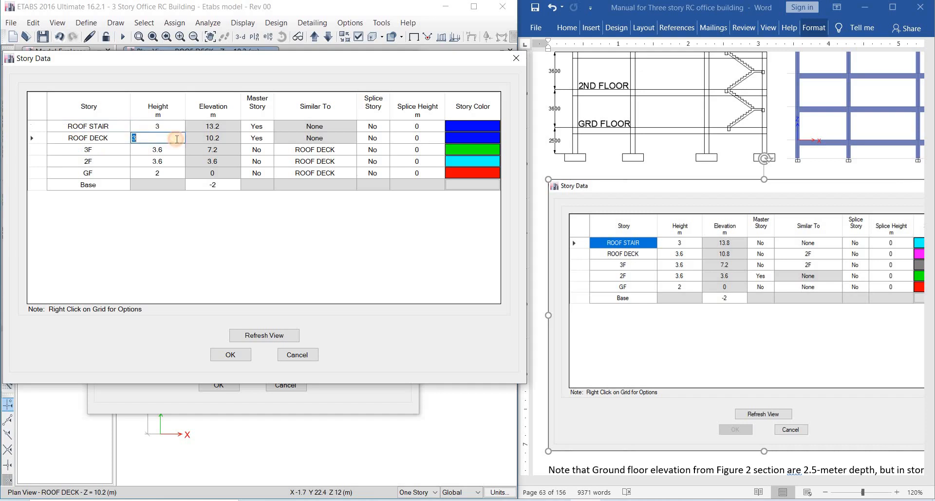
type("3.6")
left_click(170, 153)
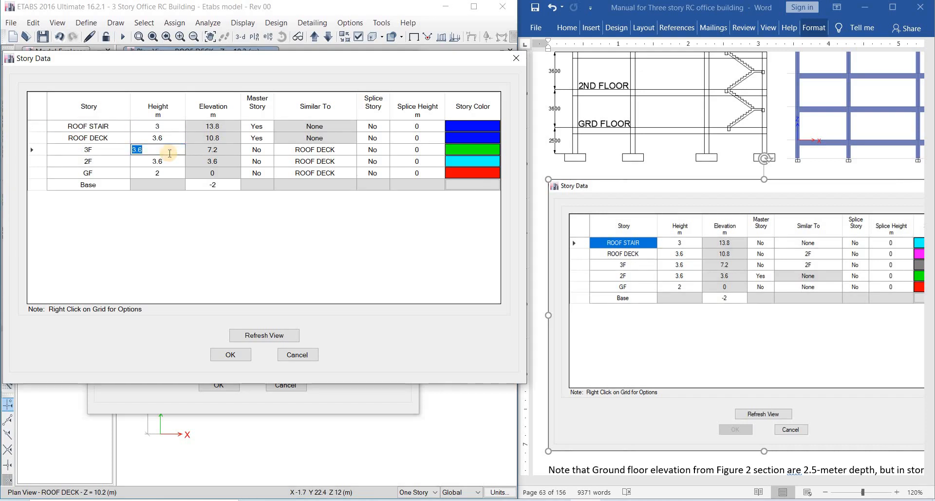
left_click(180, 127)
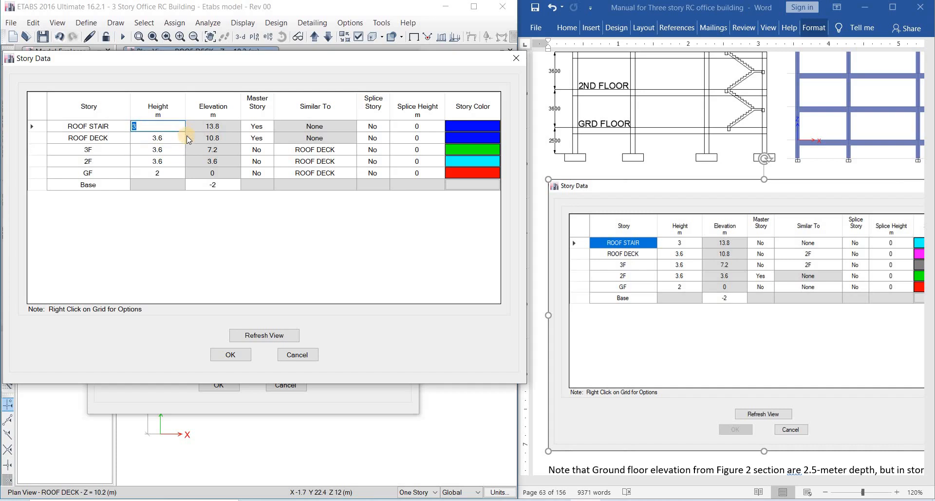
key("ctrl+2")
mouse_move(195, 136)
left_mouse_down()
mouse_move(229, 132)
mouse_move(512, 215)
mouse_move(716, 241)
left_mouse_up()
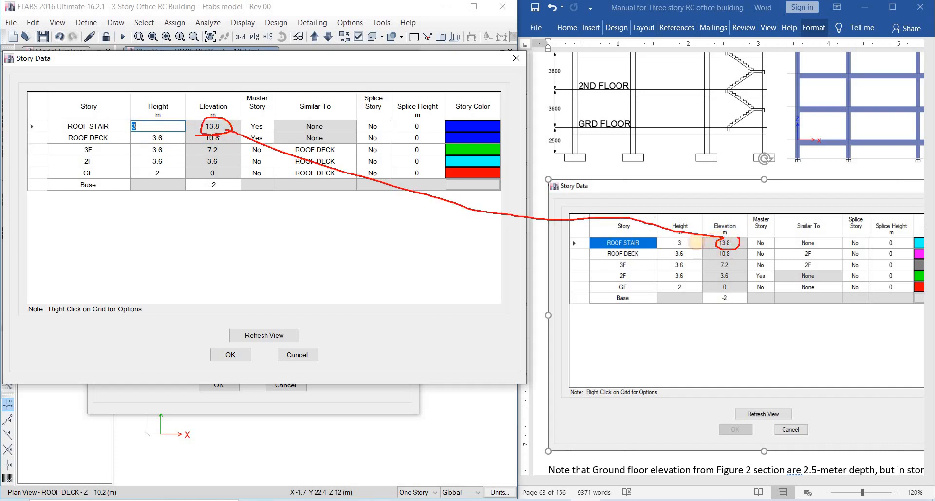
key("Escape")
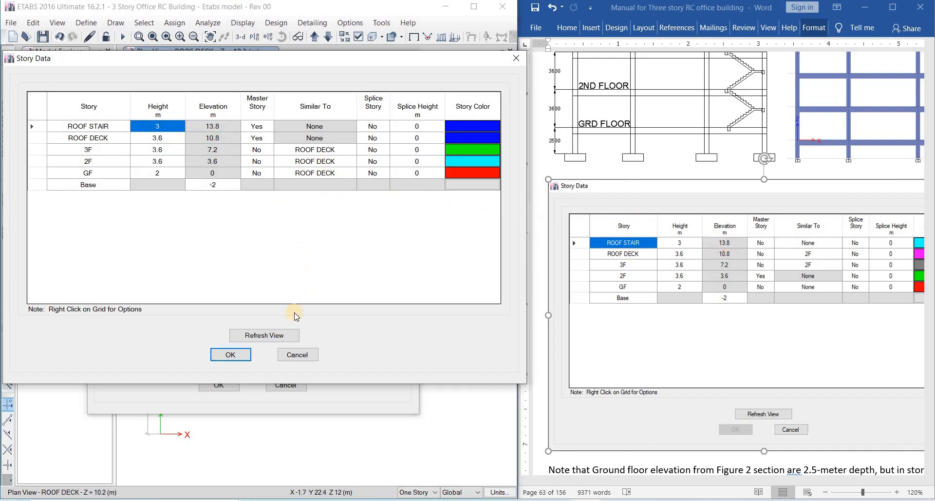
left_click(265, 335)
left_click(232, 354)
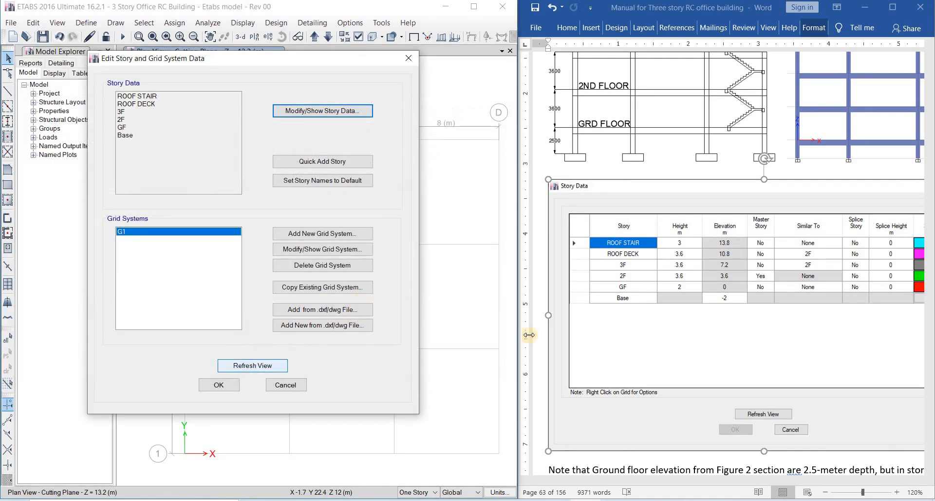
Step: Find the manual's Grid System Data figure that follows its Story Data table and ground floor elevation note
left_click(754, 336)
scroll(754, 336, "down", 3)
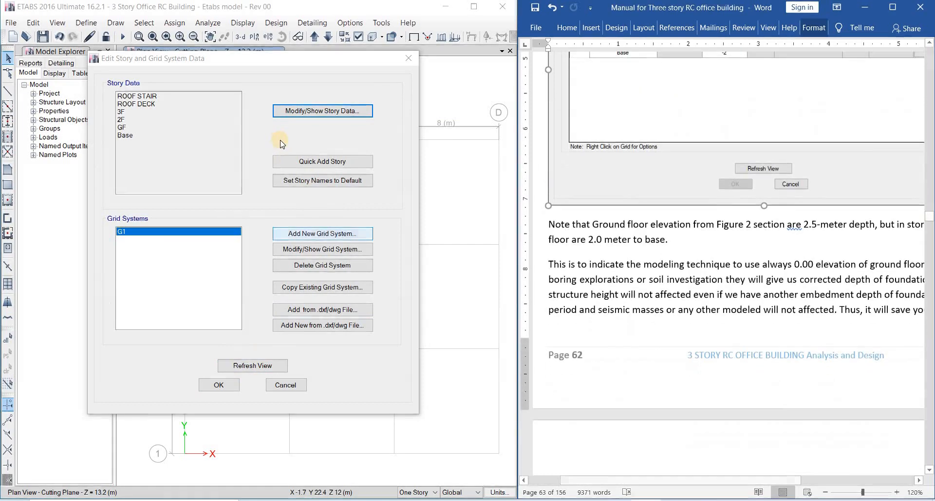
left_click_drag(315, 127, 287, 125)
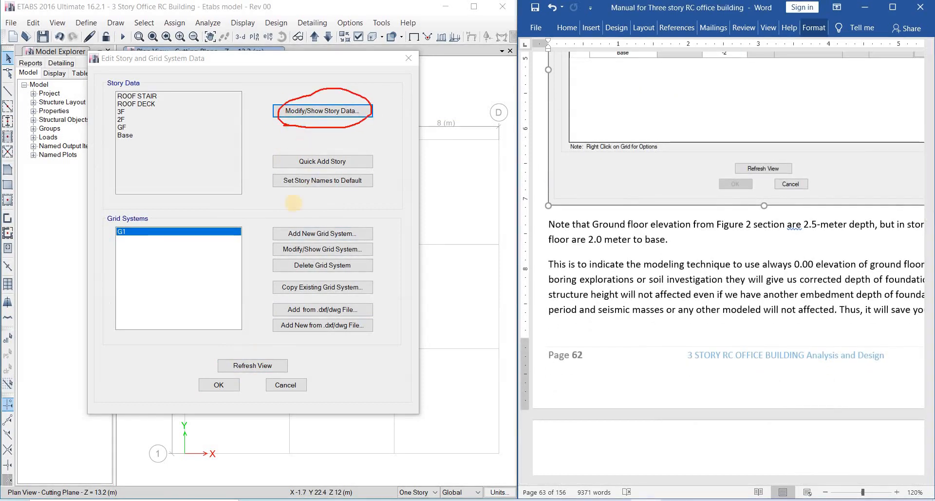
mouse_move(394, 257)
left_mouse_down()
mouse_move(285, 257)
mouse_move(317, 241)
mouse_move(291, 257)
left_mouse_up()
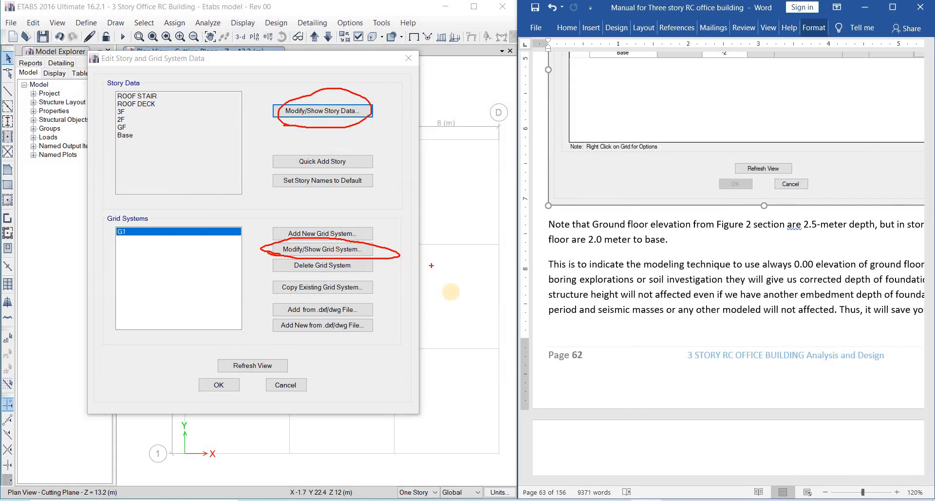
left_click(666, 326)
scroll(704, 314, "down", 10)
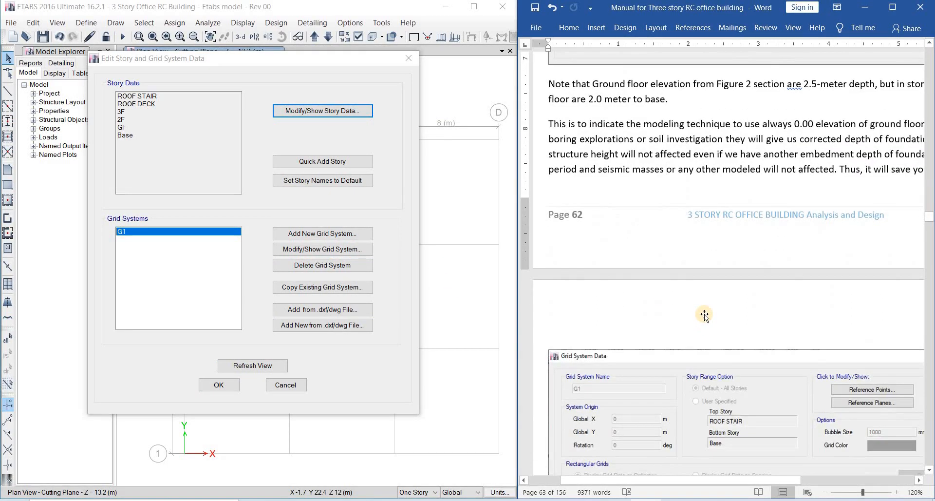
scroll(710, 303, "down", 2)
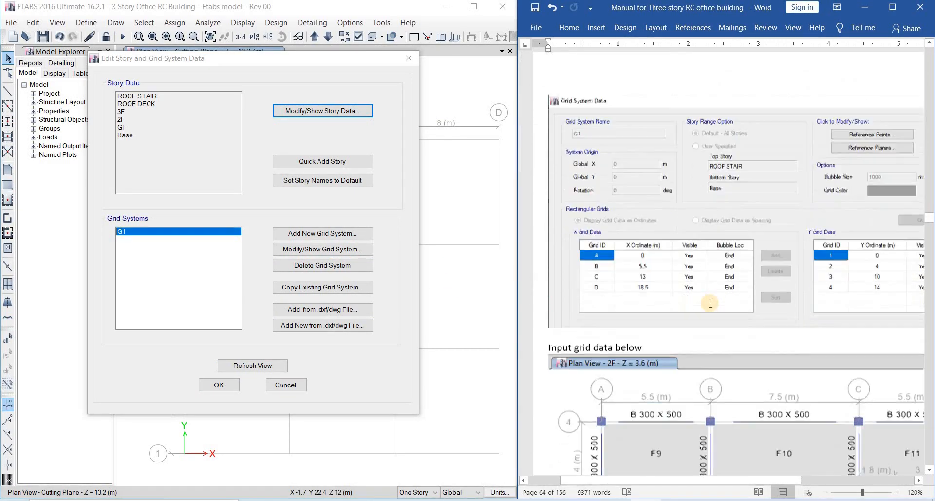
scroll(710, 303, "up", 5)
scroll(709, 303, "down", 3)
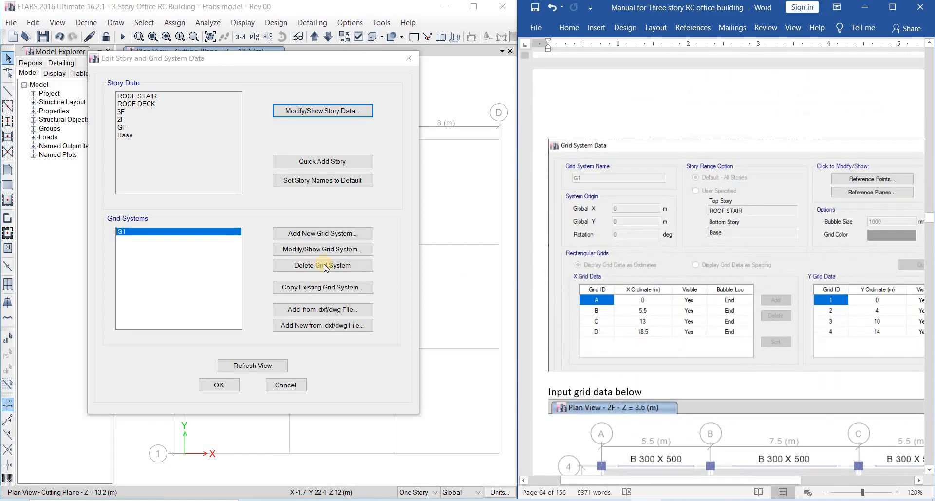
Step: Open the data of grid system G1 and place it beside the manual's grid tables and 2F plan view
left_click(321, 250)
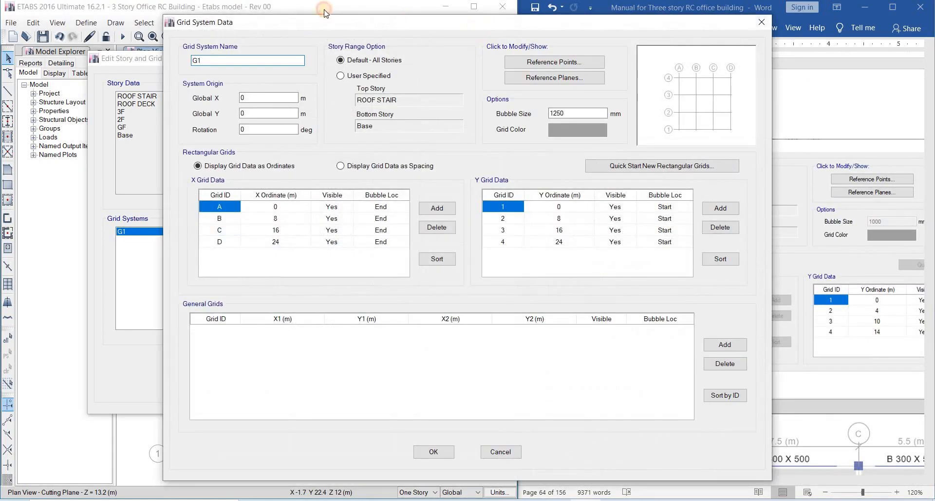
left_click_drag(474, 26, 283, 27)
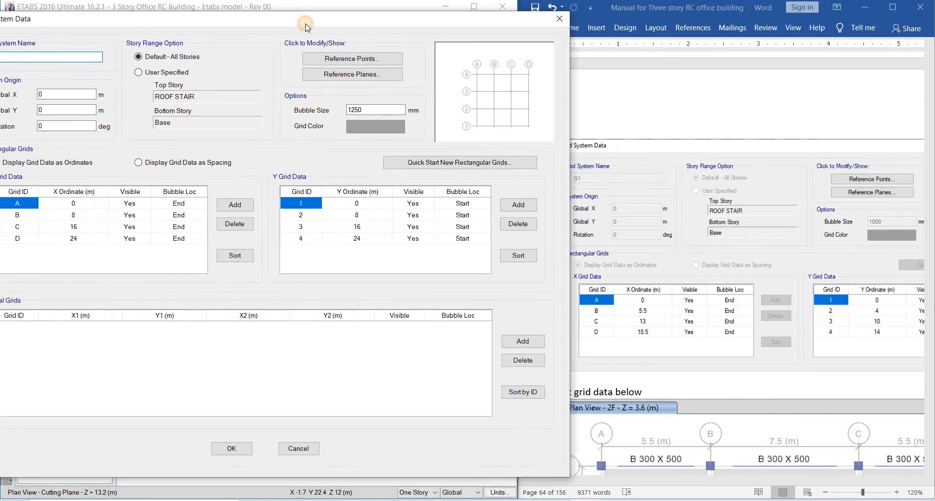
left_click(635, 333)
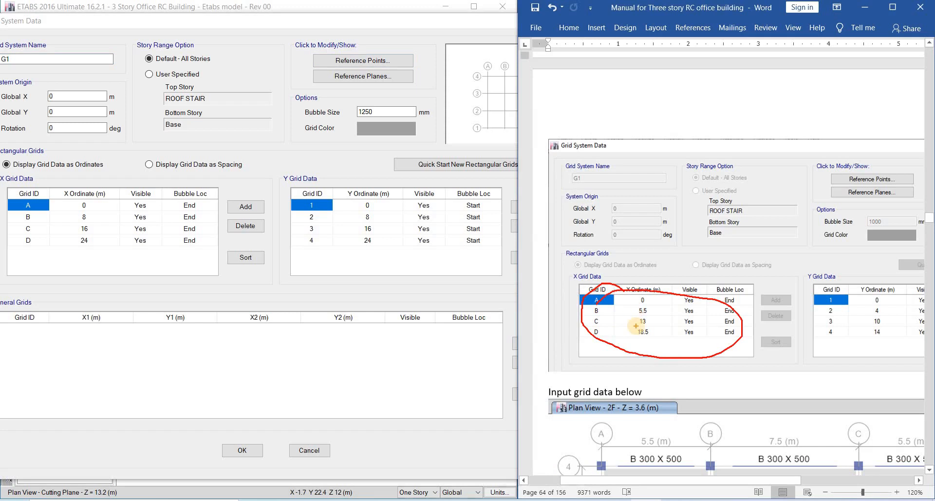
scroll(687, 332, "down", 3)
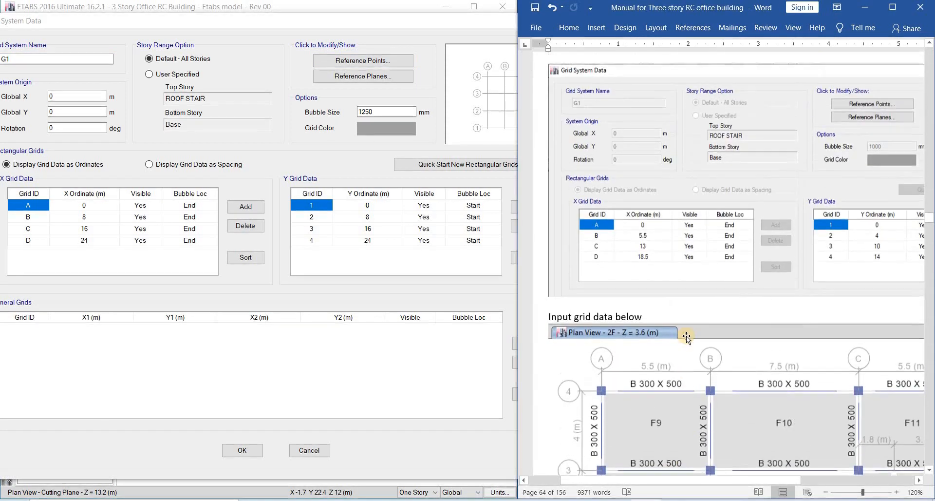
scroll(687, 336, "up", 1)
Step: Set the X ordinates of grid lines B, C and D to 5.5, 13 and 18.5 m
left_click(129, 250)
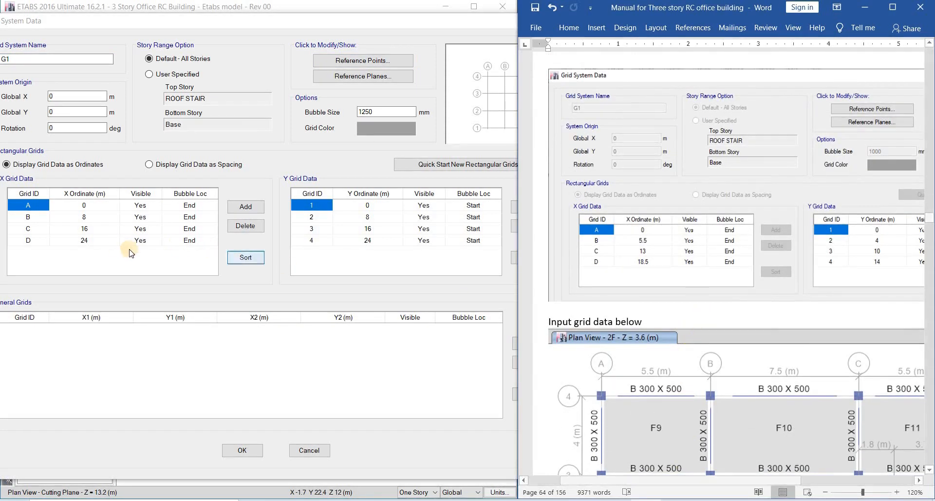
left_click(94, 217)
left_click(96, 215)
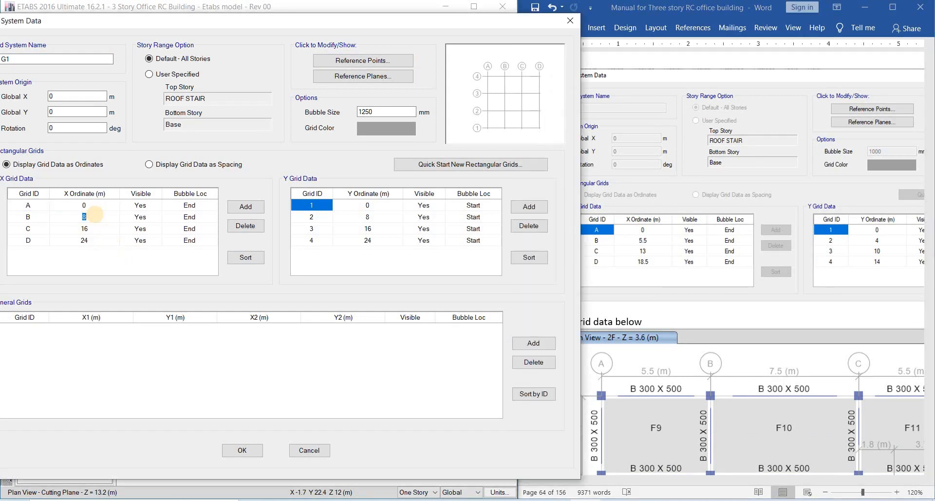
left_click(94, 227)
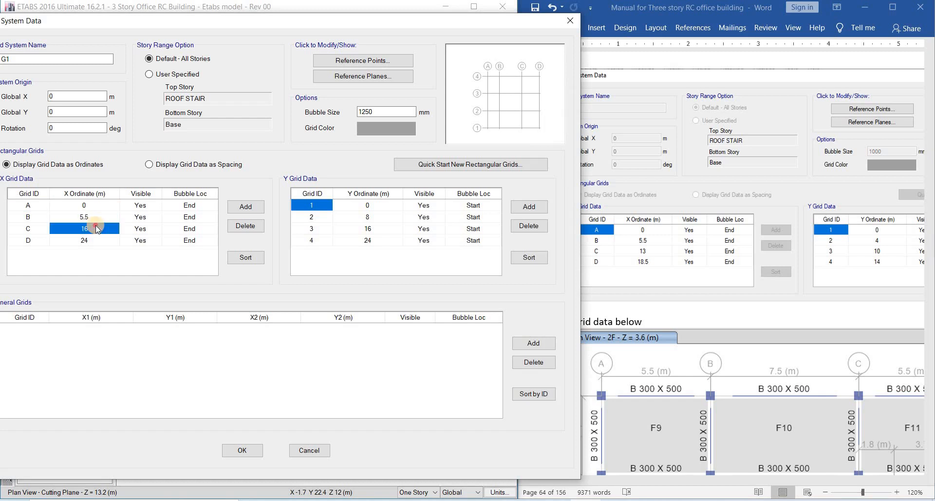
type("13")
left_click(99, 243)
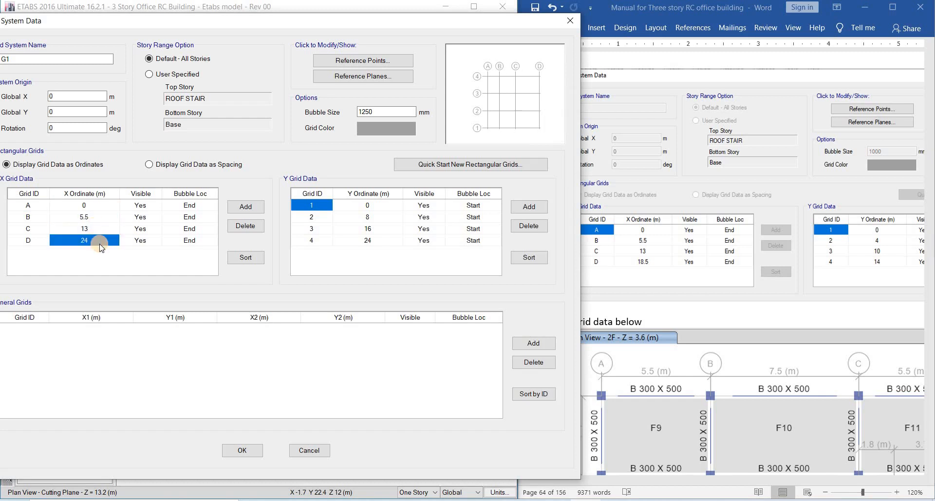
left_click(97, 243)
type("18.5")
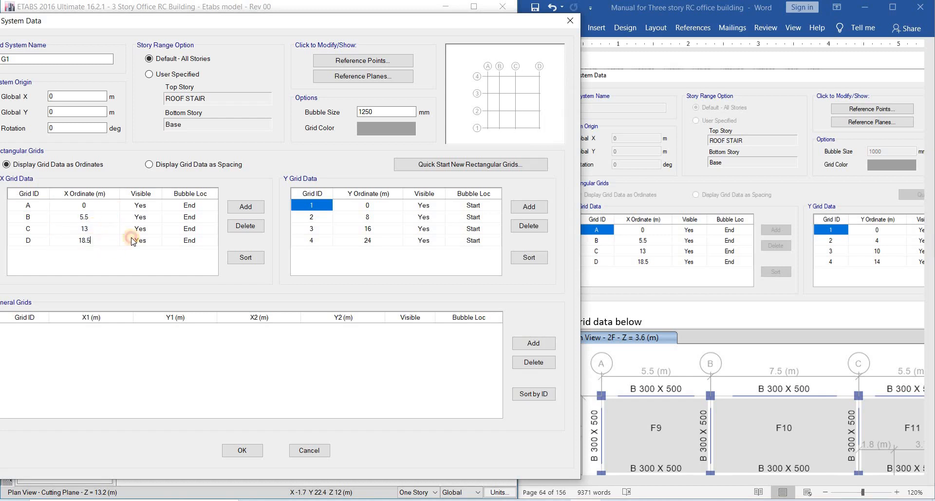
key("Up")
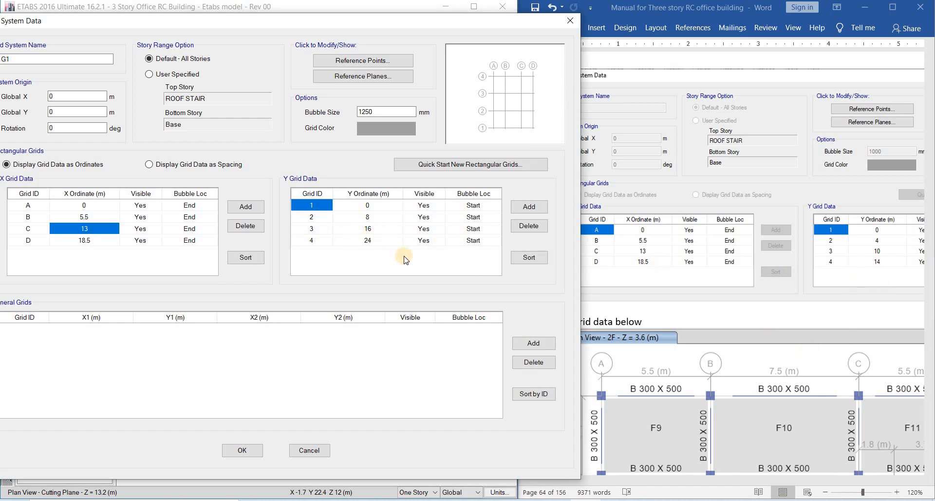
Step: Set the Y ordinates of grid lines 2, 3 and 4 to 4, 10 and 14 m
left_click(381, 216)
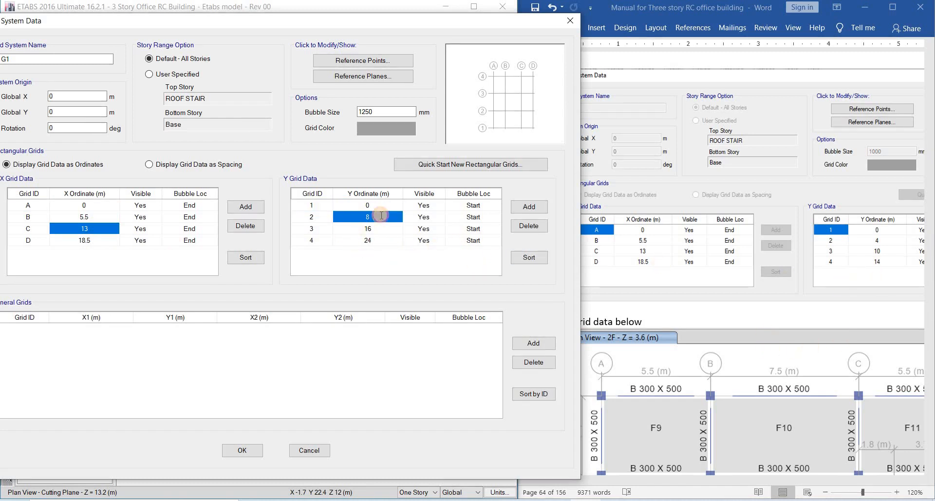
left_click(381, 215)
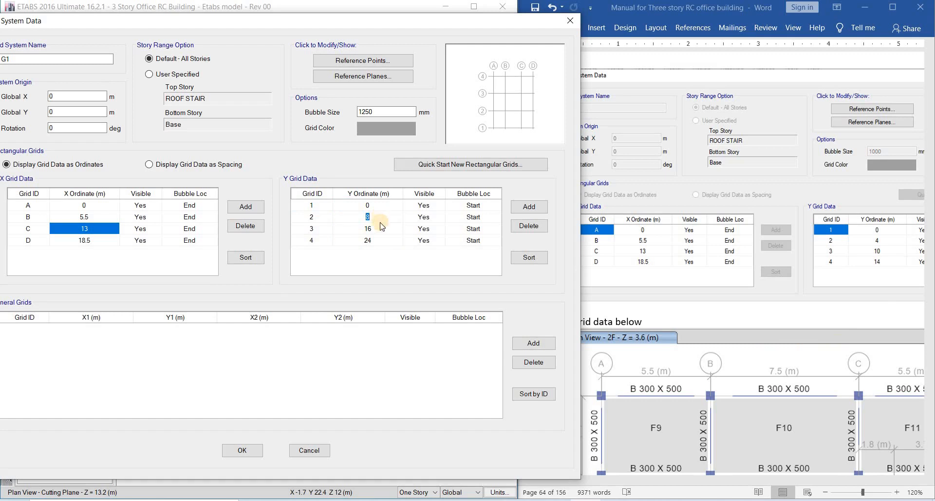
type("4")
left_click(385, 229)
left_click(390, 230)
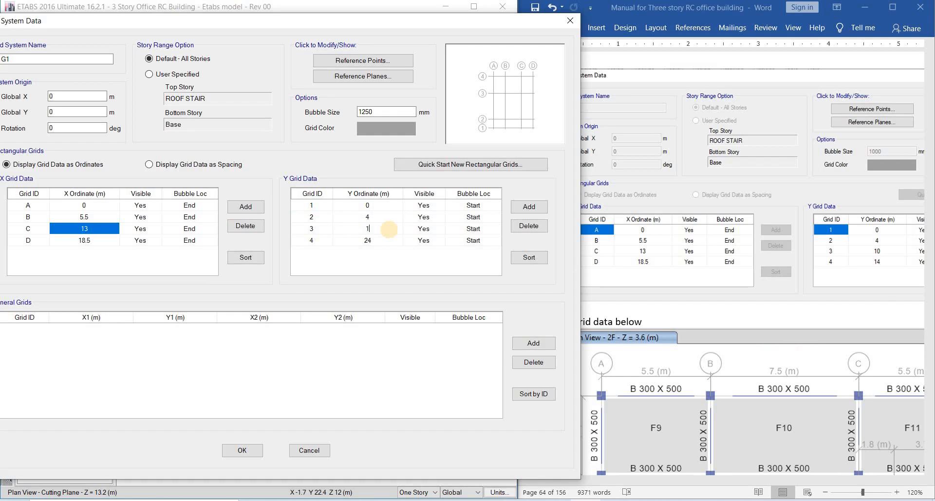
left_click(385, 240)
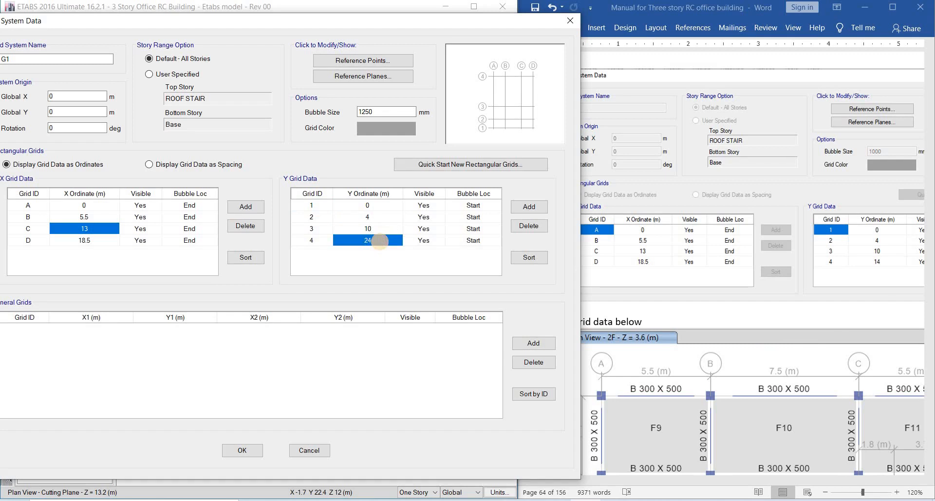
left_click(384, 238)
type("14")
left_click(368, 240)
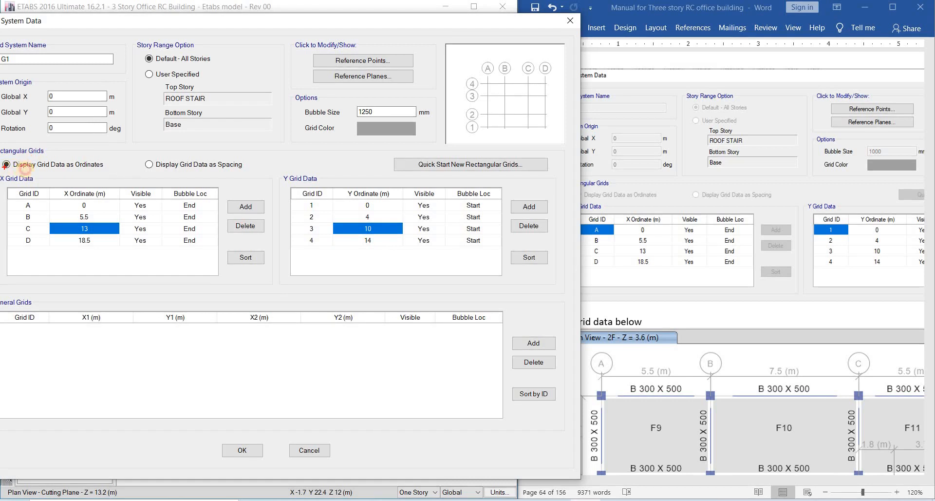
Step: Keep the grid data displayed as ordinates and accept the grid system and story edits
mouse_move(3, 162)
left_mouse_down()
mouse_move(557, 158)
mouse_move(633, 197)
left_mouse_up()
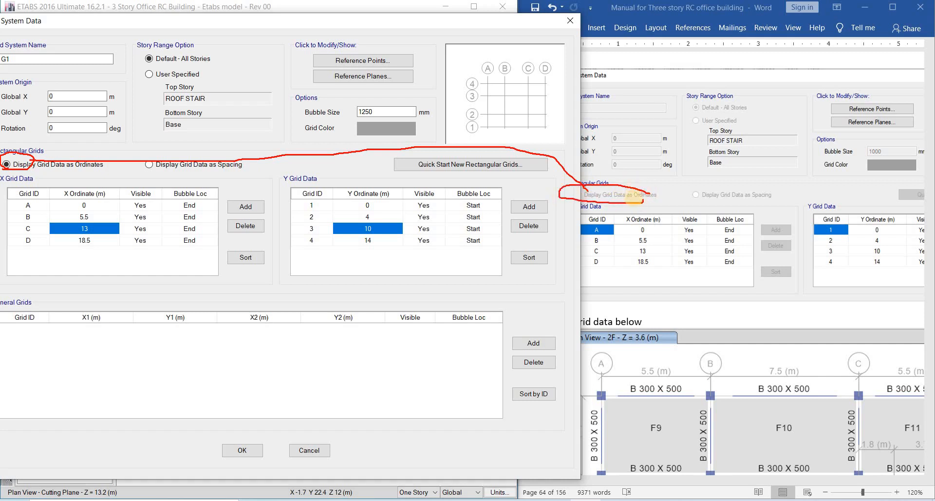
key("Escape")
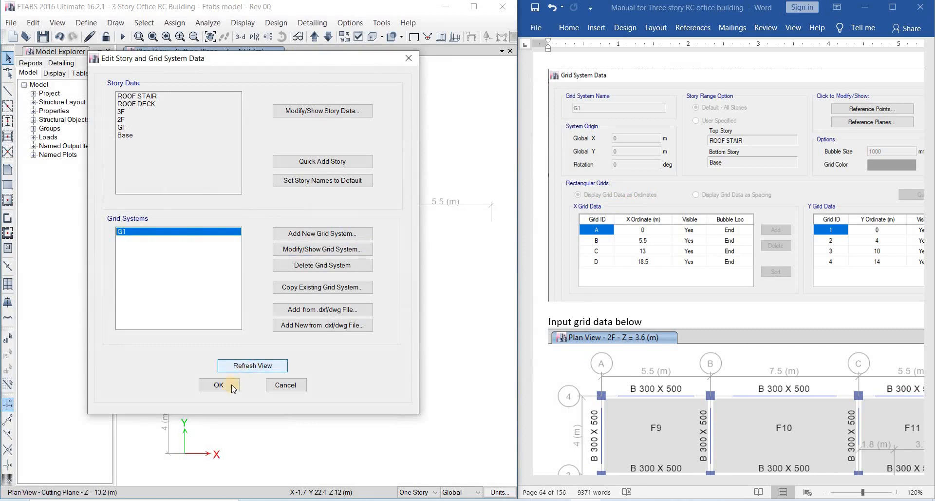
left_click(232, 386)
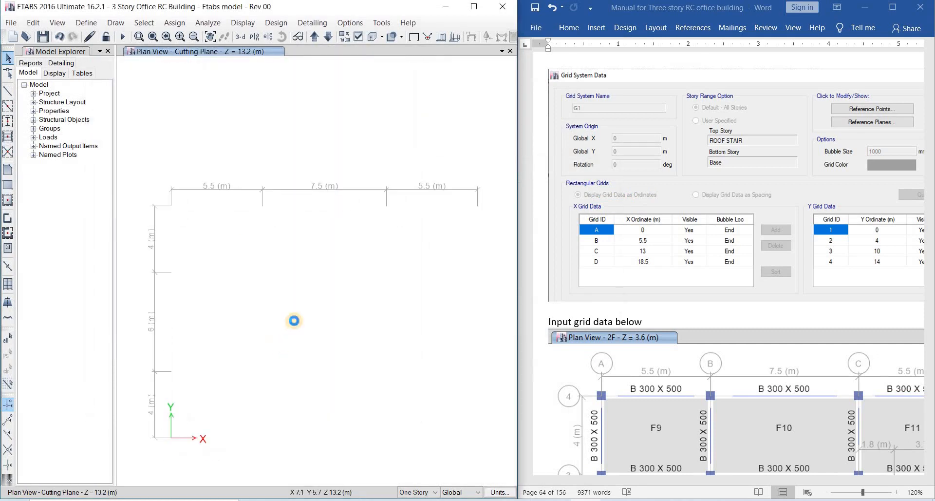
Step: Step the plan view through the story levels and leave it on ROOF DECK
left_click(314, 37)
left_click(315, 37)
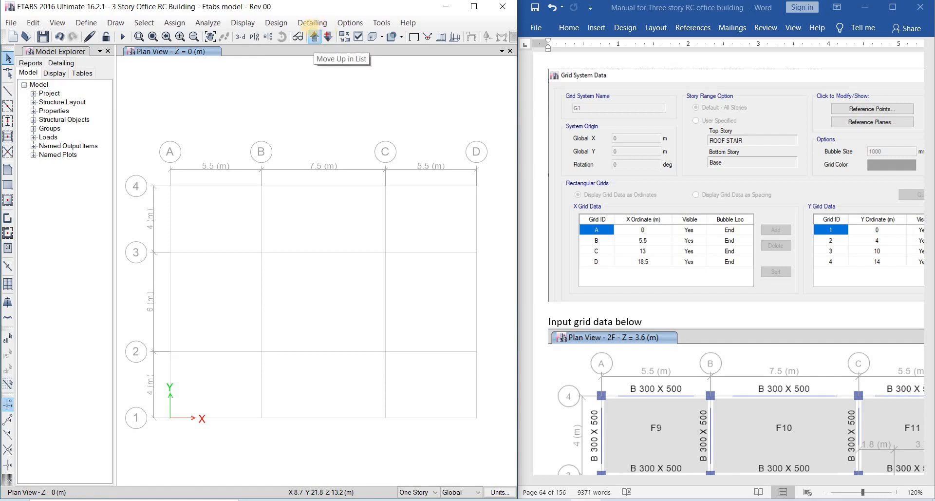
mouse_move(312, 27)
left_mouse_down()
mouse_move(335, 36)
mouse_move(316, 44)
left_mouse_up()
left_click(328, 38)
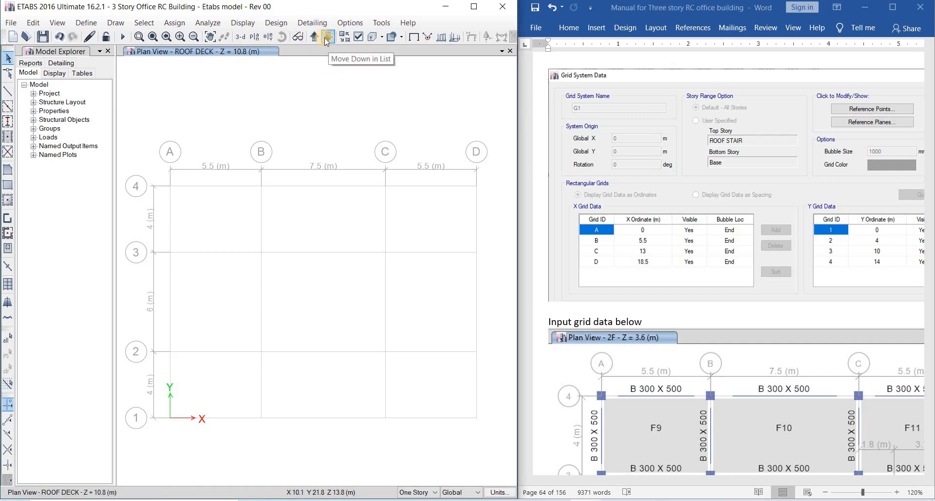
Step: Compare the grid with the manual's 2F plan and grid output, and read on to its instructions for adding concrete material properties
left_click(695, 309)
scroll(701, 308, "down", 5)
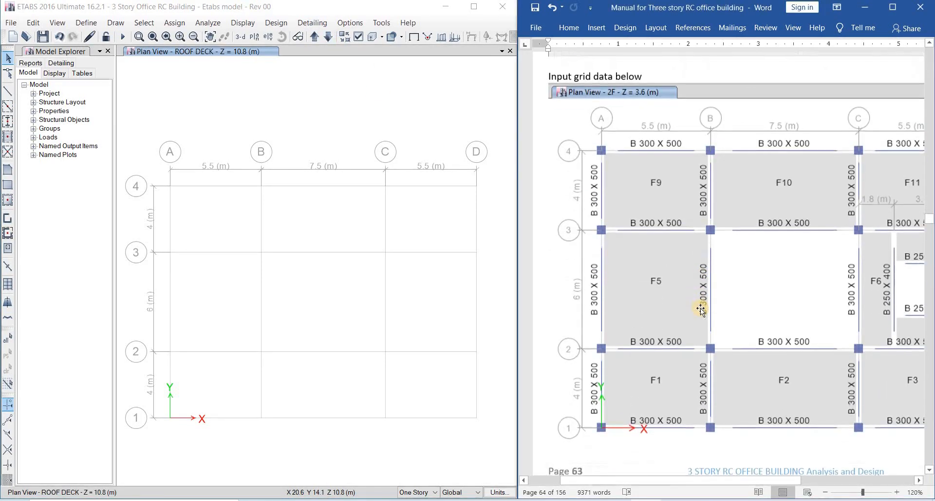
scroll(701, 309, "up", 7)
scroll(702, 310, "down", 5)
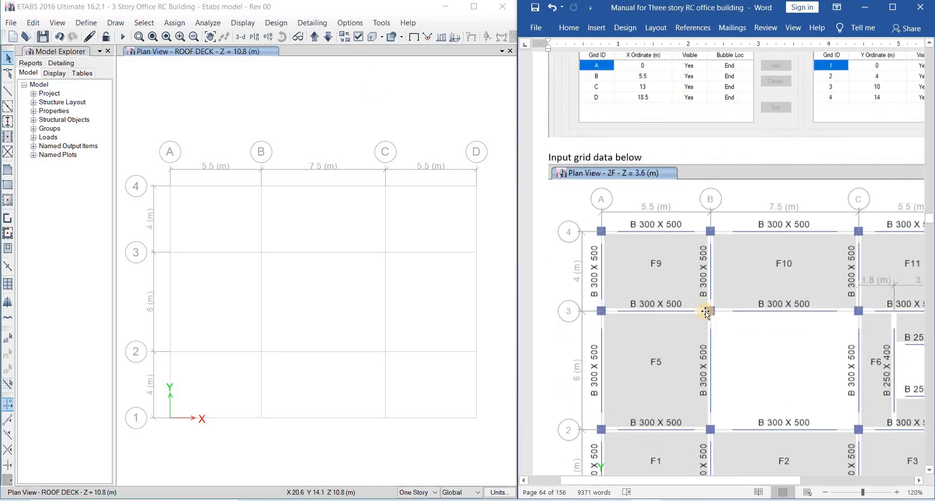
scroll(707, 313, "down", 2)
scroll(698, 319, "down", 2, "ctrl")
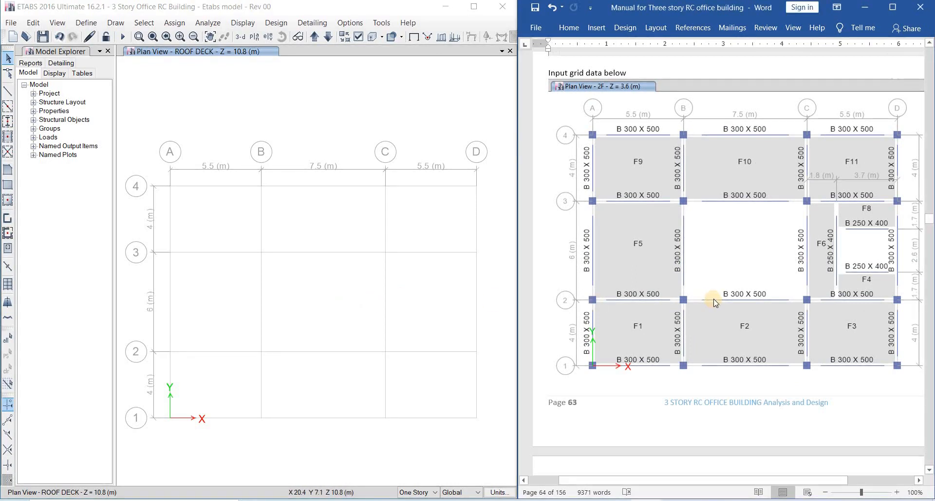
scroll(715, 302, "down", 10)
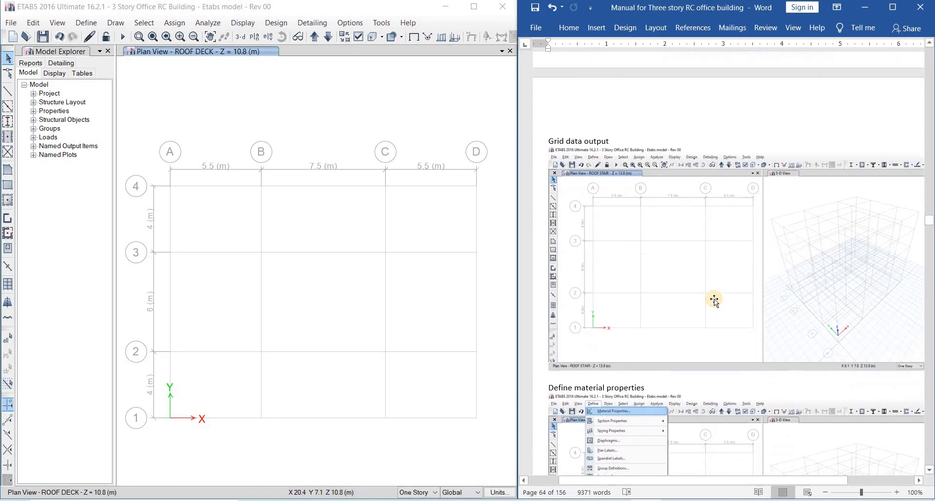
scroll(715, 301, "down", 5)
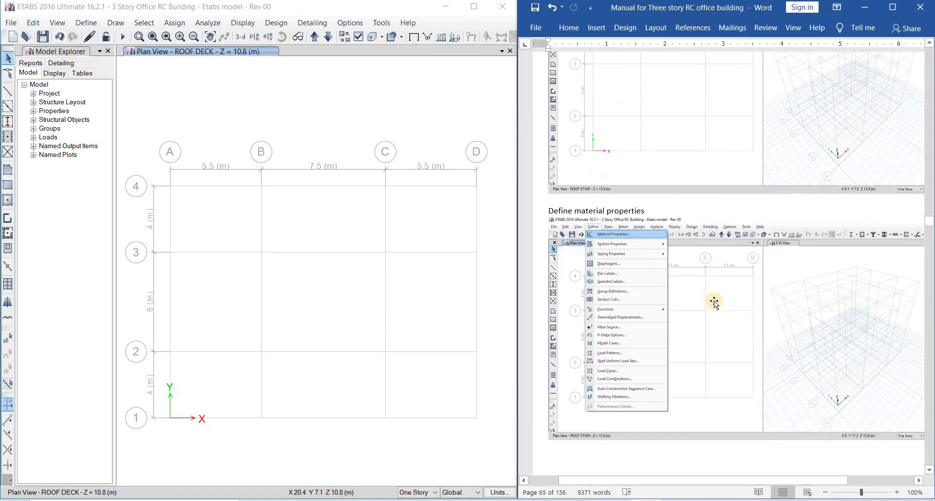
scroll(714, 303, "down", 4)
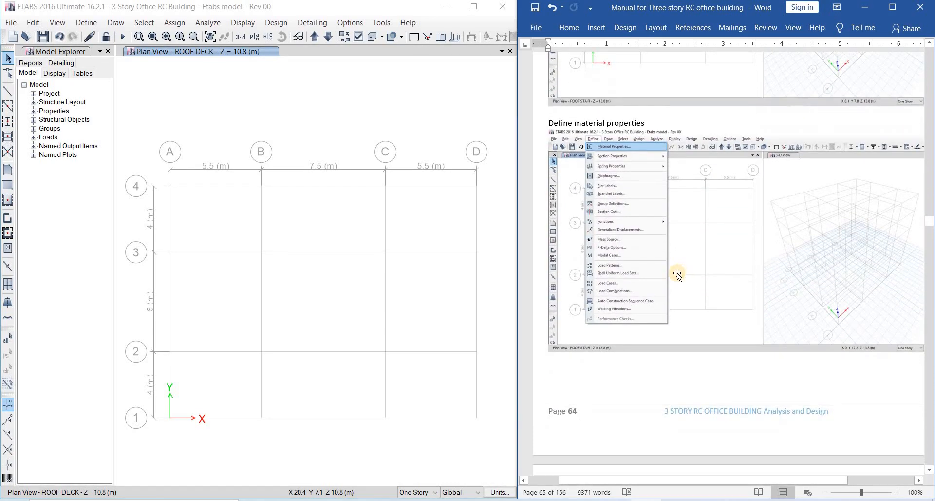
mouse_move(550, 127)
left_mouse_down()
mouse_move(638, 128)
mouse_move(584, 109)
mouse_move(557, 135)
left_mouse_up()
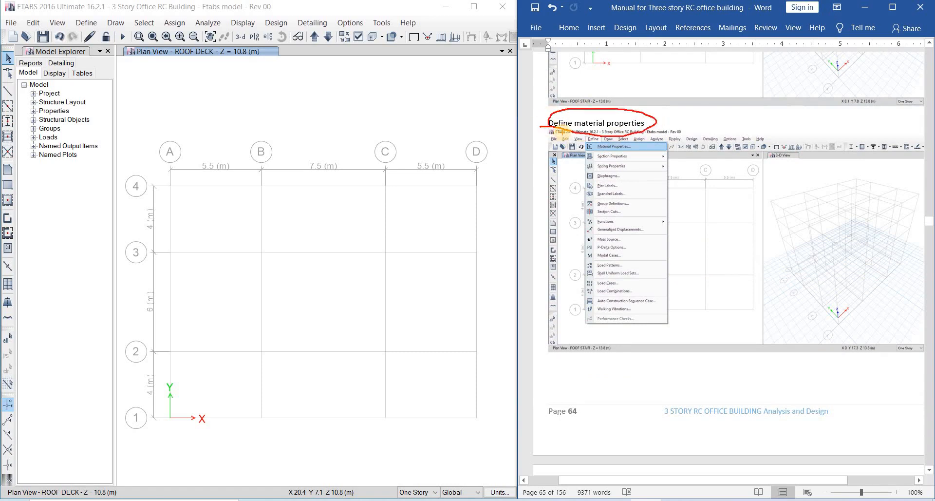
key("Escape")
scroll(668, 207, "down", 3)
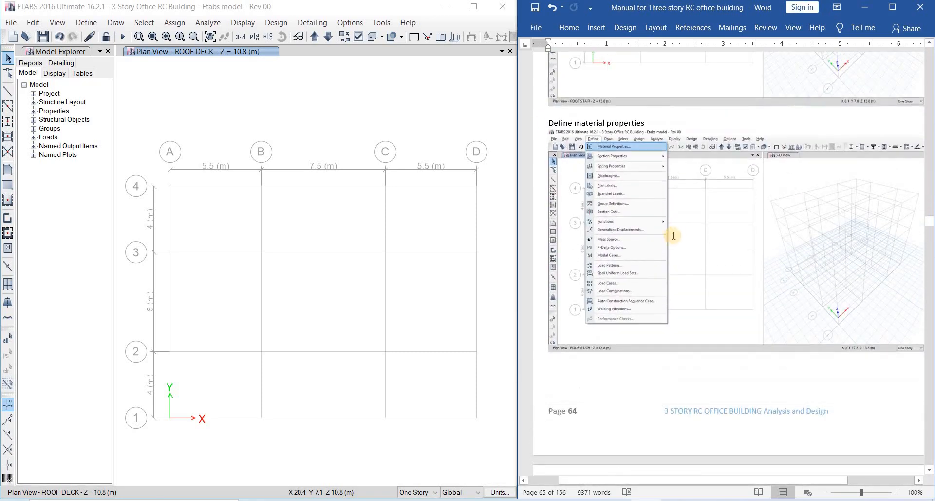
scroll(676, 230, "down", 10)
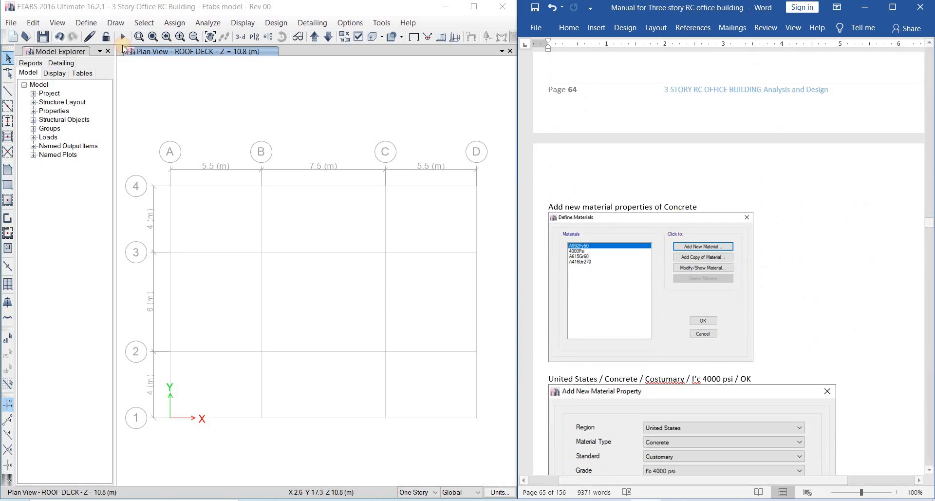
Step: Open the material definitions and bring up the manual's Add New Material Property figure beside them
left_click(87, 23)
left_click(117, 37)
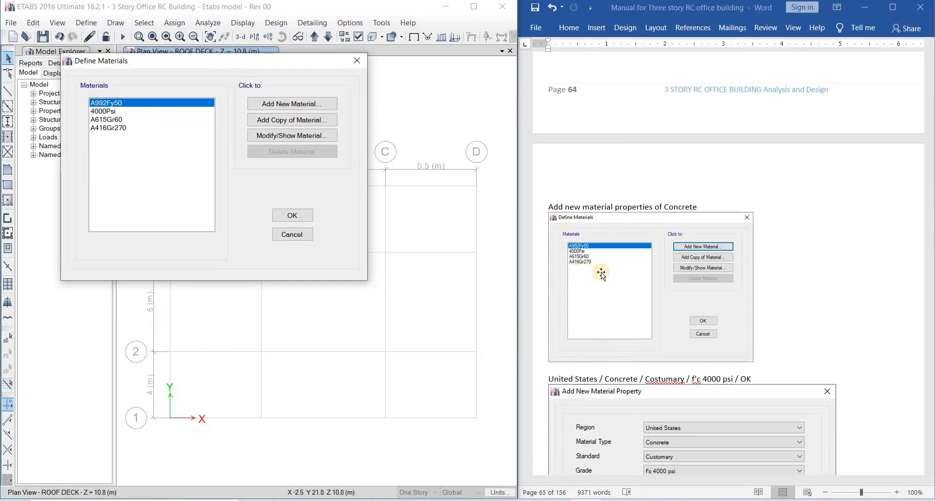
scroll(601, 272, "down", 5)
left_click_drag(275, 65, 292, 80)
left_click(597, 257)
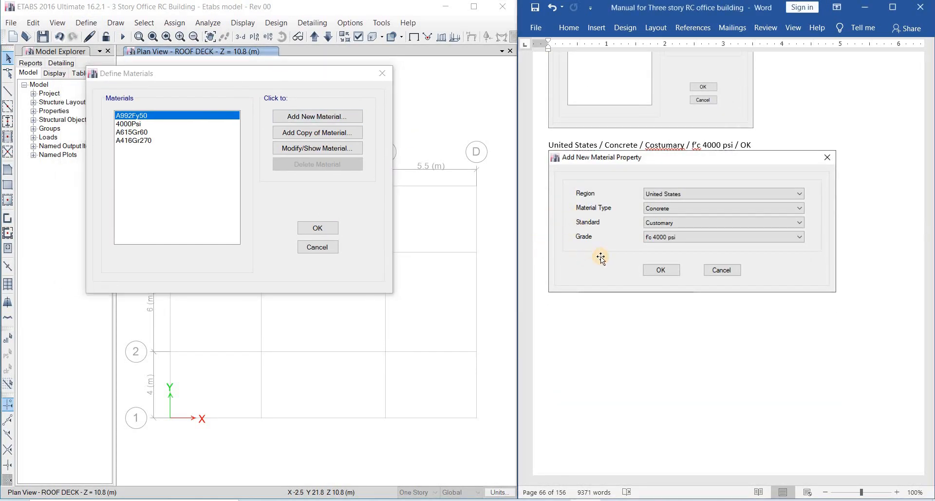
scroll(585, 265, "up", 3)
scroll(677, 295, "down", 1)
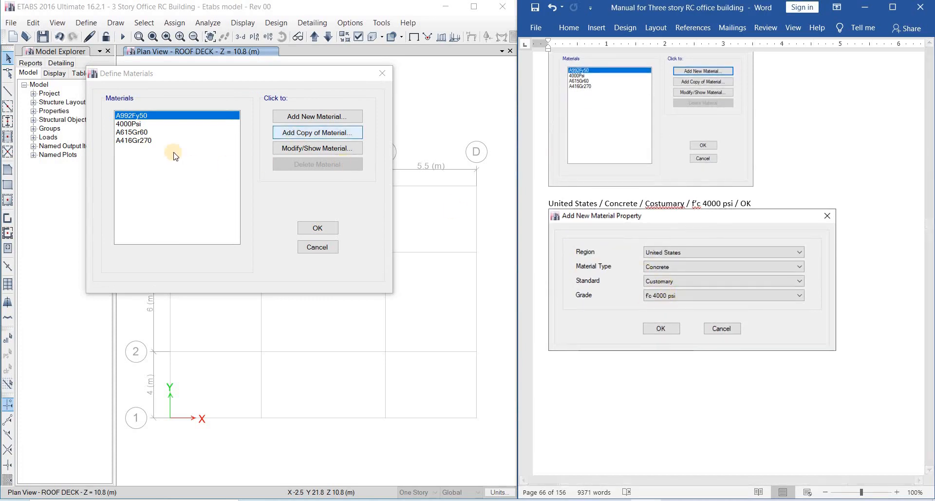
Step: Start a new material property with region United States and material type Concrete
left_click(141, 125)
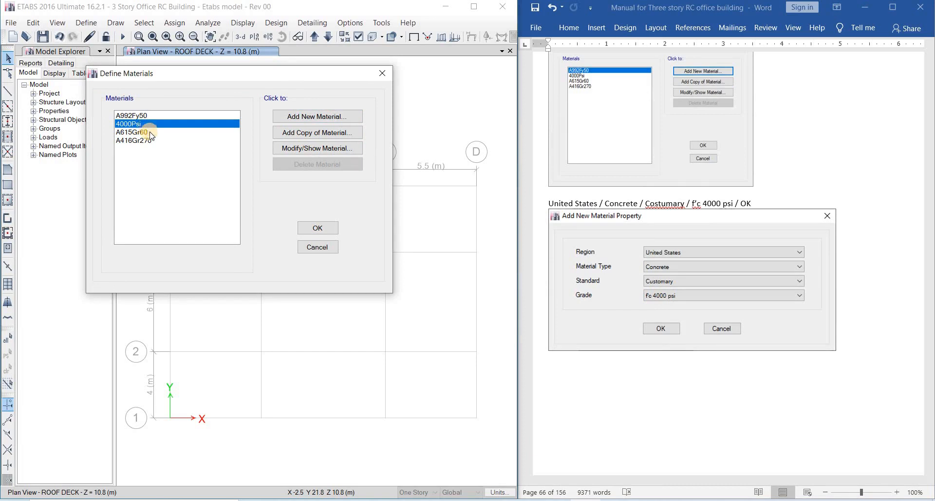
left_click(286, 118)
left_click_drag(359, 174, 140, 96)
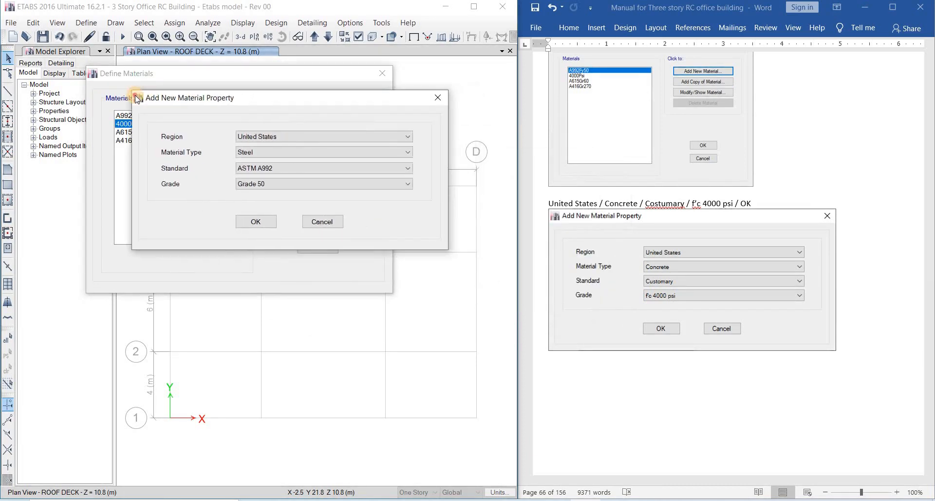
left_click(234, 134)
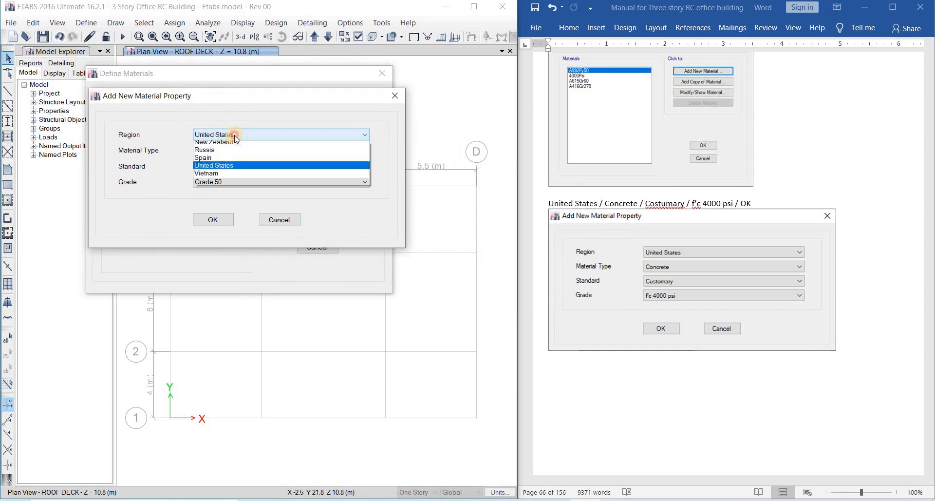
left_click(237, 155)
left_click(236, 152)
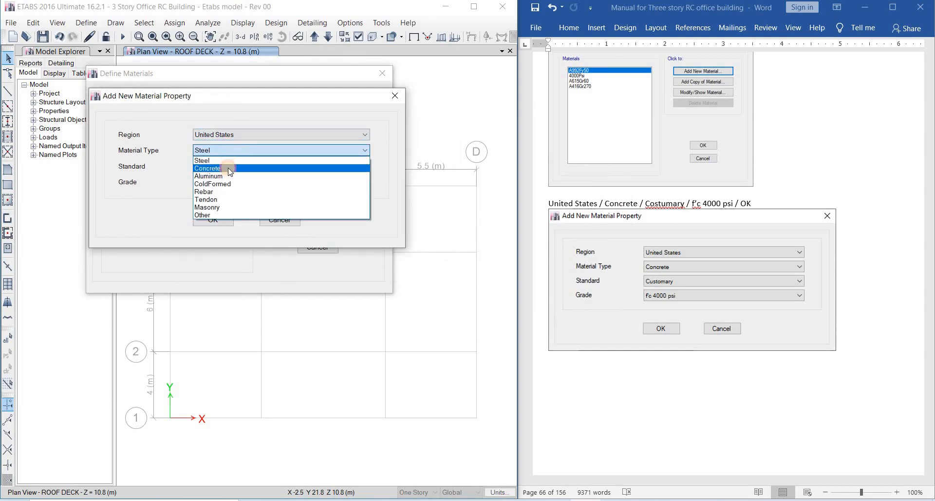
left_click(230, 168)
Step: Choose grade f'c 3000 psi, accept it to open its property data, and find the manual's note on checking and renaming the material
left_click(227, 181)
left_click(227, 181)
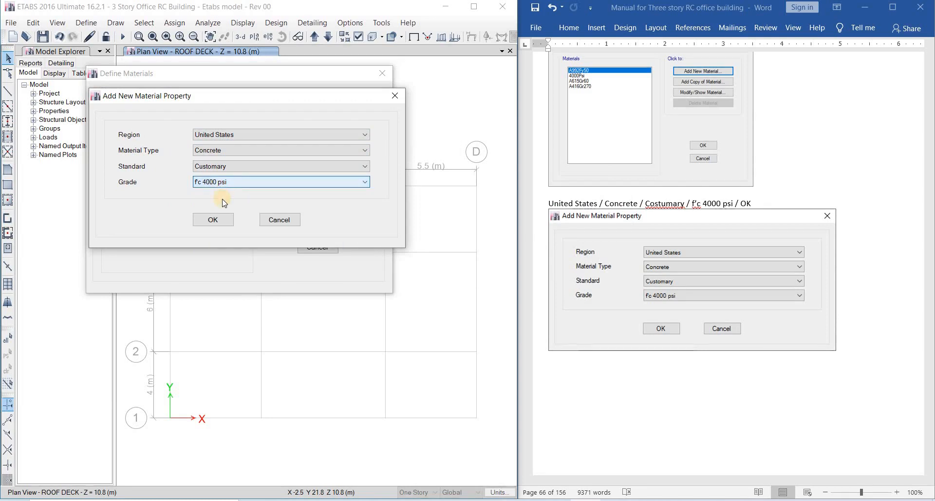
left_click(226, 182)
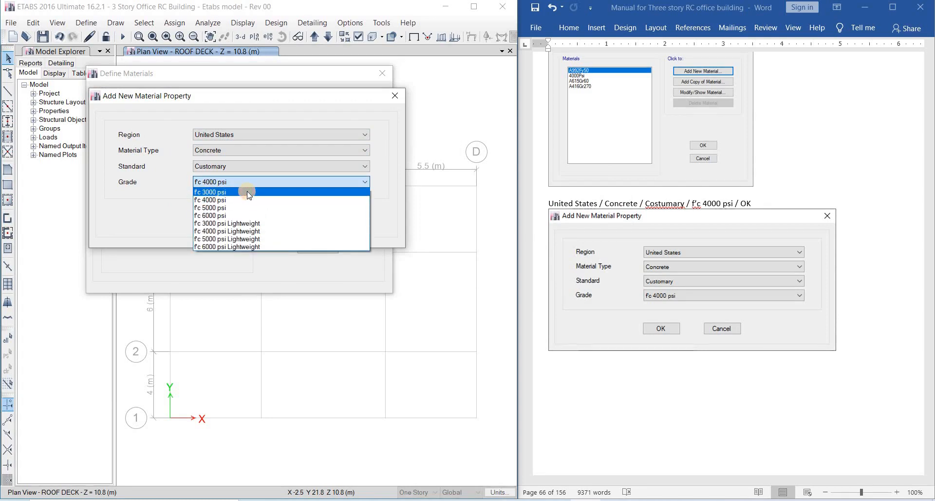
left_click(247, 192)
left_click_drag(417, 30, 224, 20)
scroll(598, 239, "down", 10)
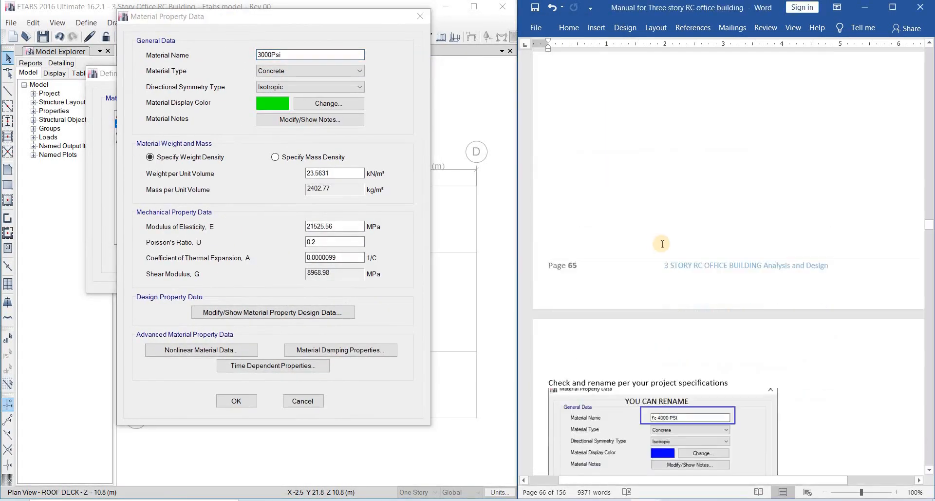
Step: Rename the material f'c 3000 PSI and set its weight per unit volume to 24 kN/m³
left_click(298, 55)
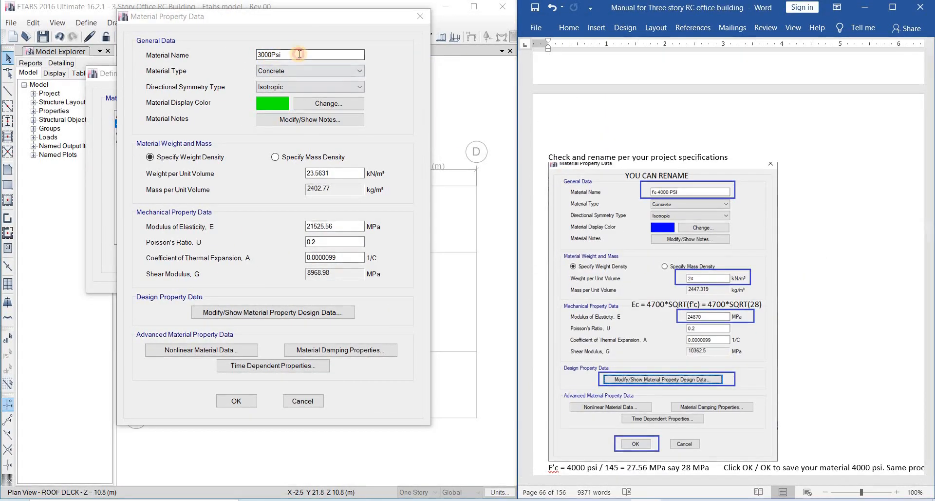
left_click(286, 34)
left_click_drag(284, 31, 270, 44)
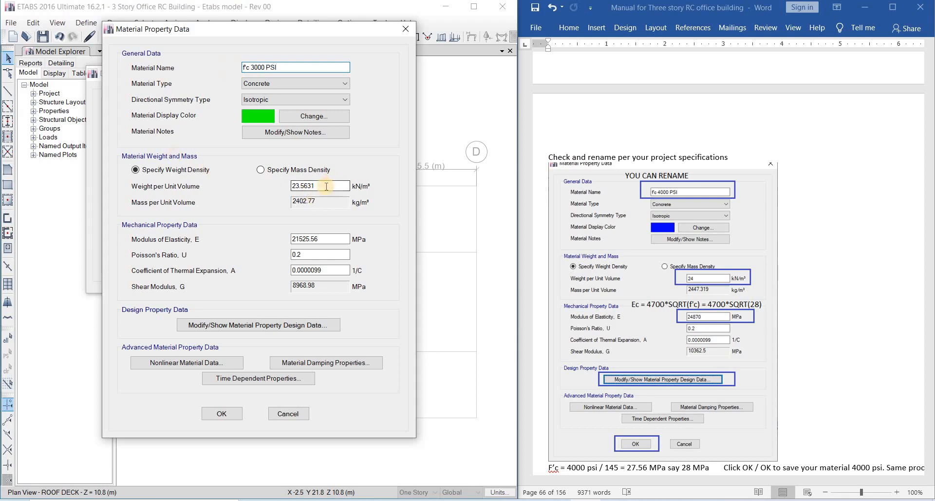
left_click_drag(329, 186, 272, 189)
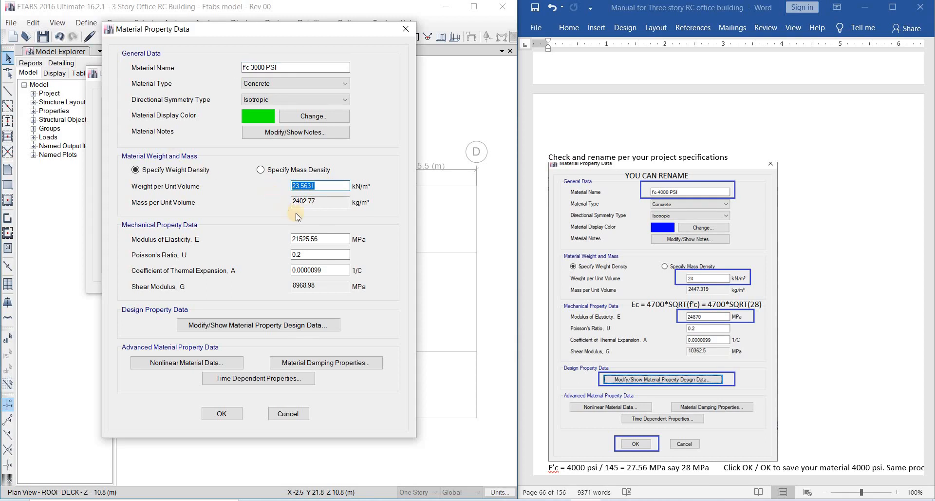
type("24")
Step: Switch to Calculator and multiply 9.81 by 2.4 to check the concrete's unit weight, and return to the material data
left_click(336, 239)
left_click(422, 495)
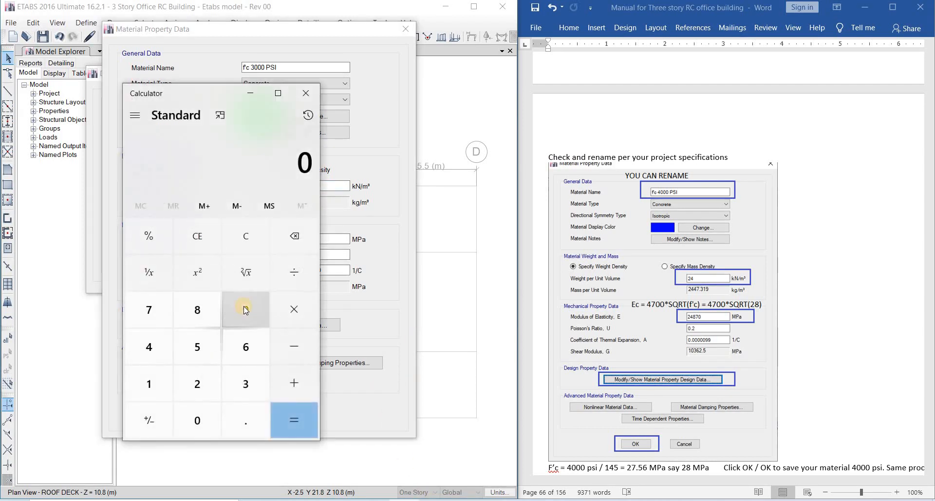
left_click(246, 309)
left_click(245, 419)
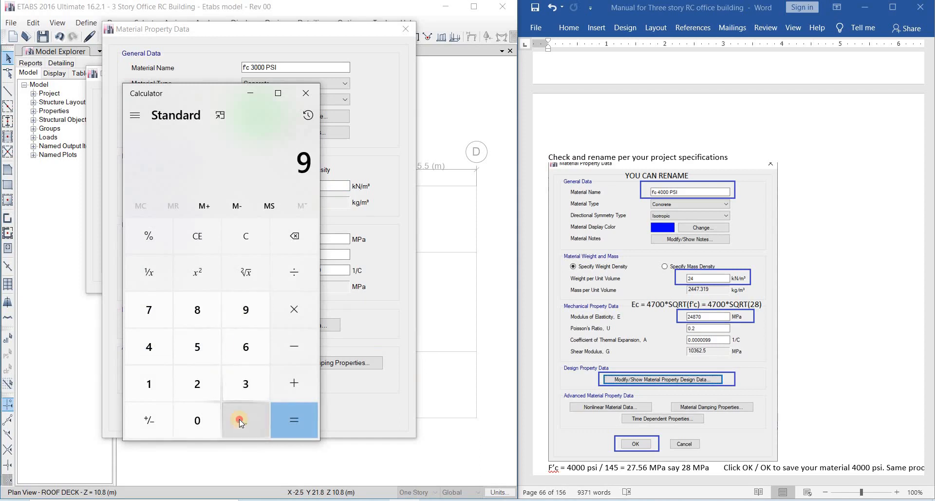
left_click(202, 320)
left_click(161, 377)
left_click(287, 321)
left_click(210, 382)
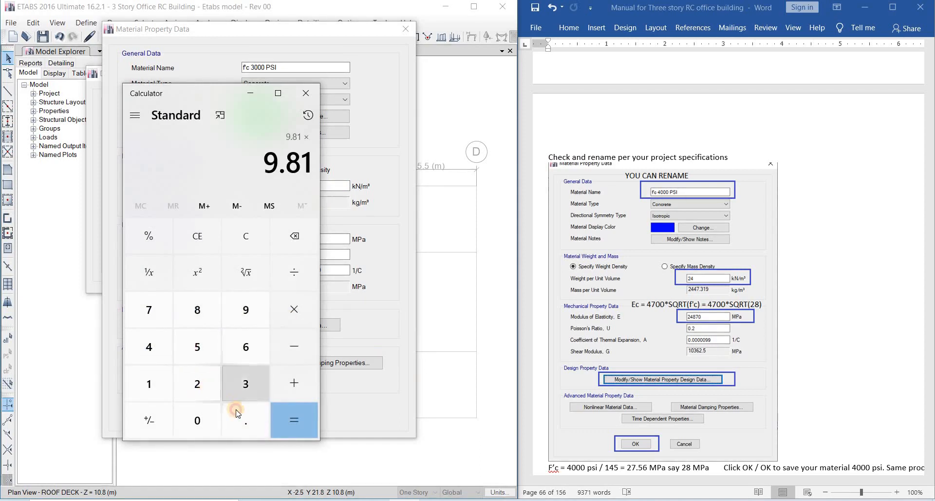
left_click(197, 384)
left_click(245, 419)
left_click(149, 347)
left_click(292, 419)
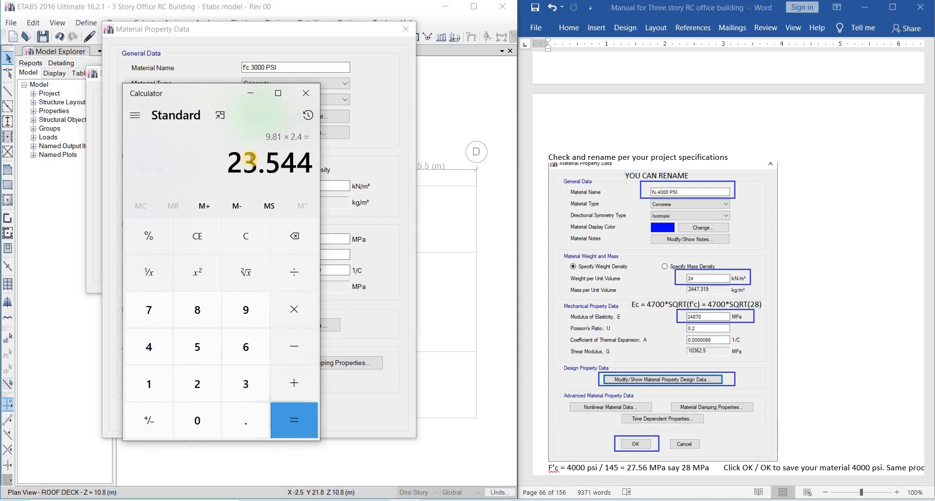
left_click_drag(220, 98, 230, 131)
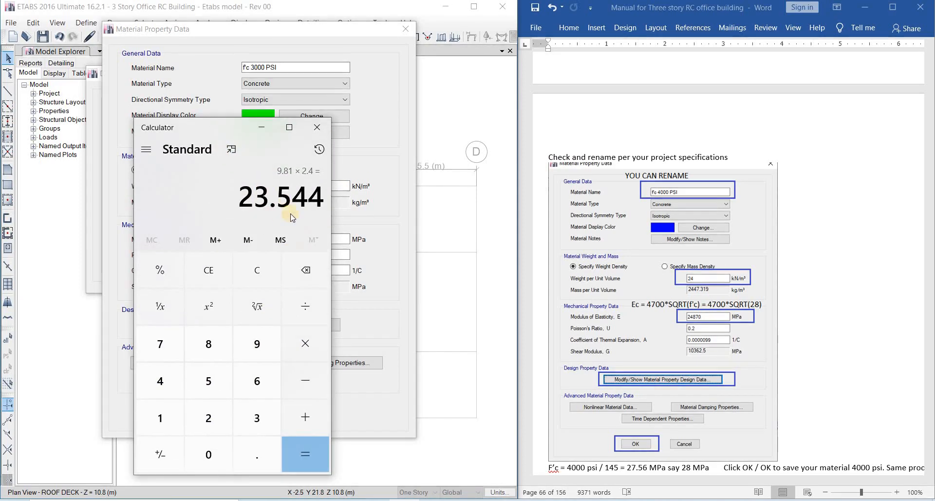
left_click(262, 128)
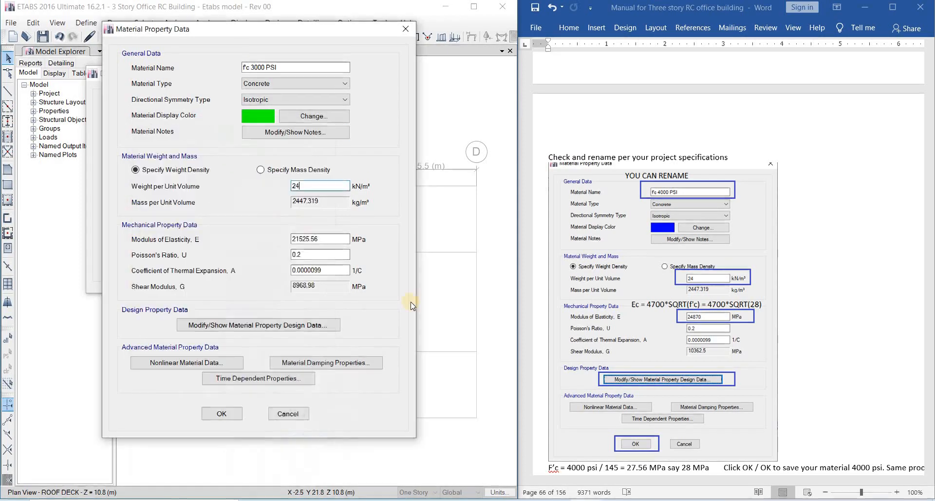
Step: Rename the material f'c 4000 PSI to match the manual's figure
left_click(330, 240)
left_click(711, 318)
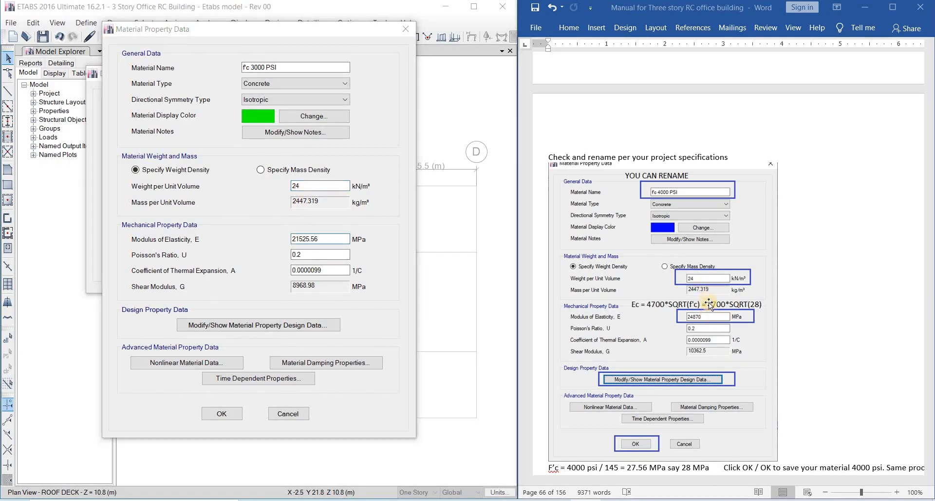
scroll(702, 307, "down", 2)
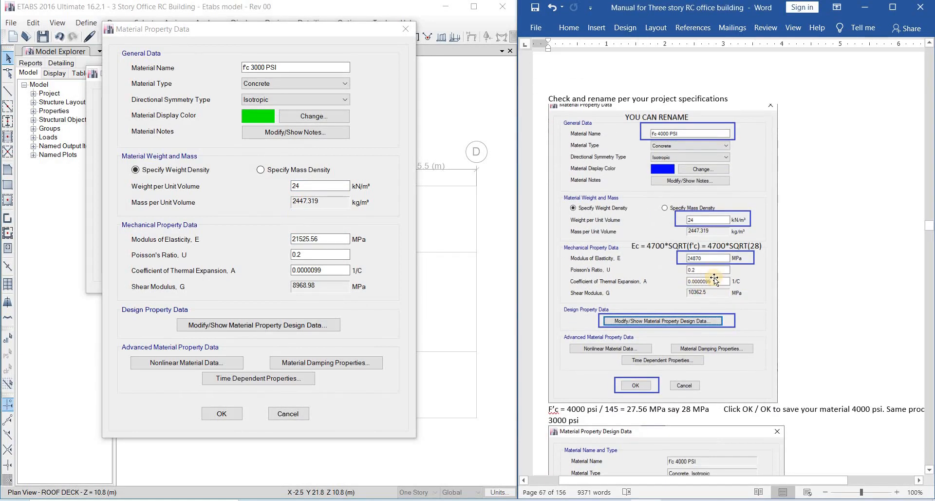
left_click(281, 69)
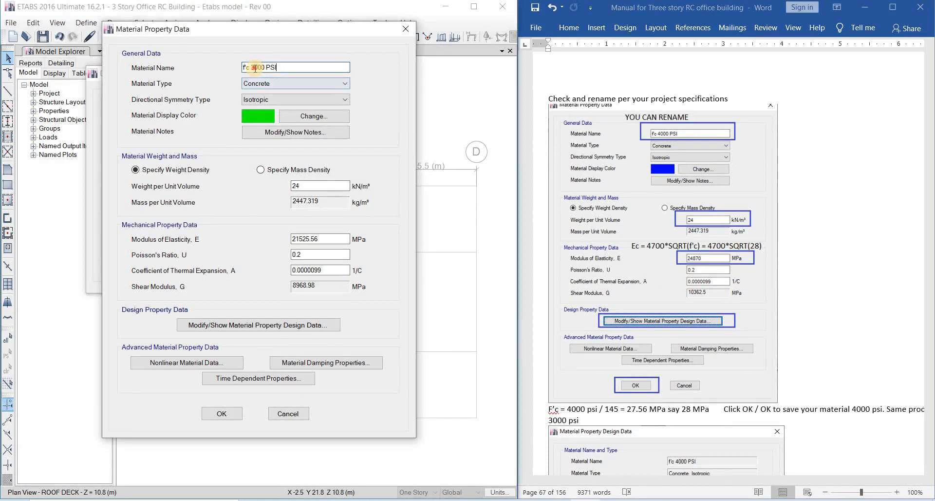
type("4")
left_click(296, 69)
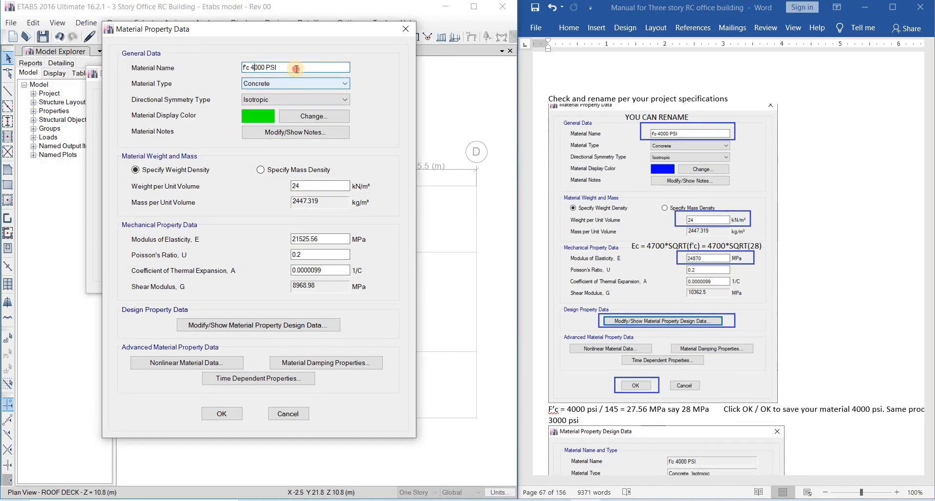
mouse_move(300, 64)
left_mouse_down()
mouse_move(285, 53)
mouse_move(300, 72)
mouse_move(687, 140)
mouse_move(628, 143)
left_mouse_up()
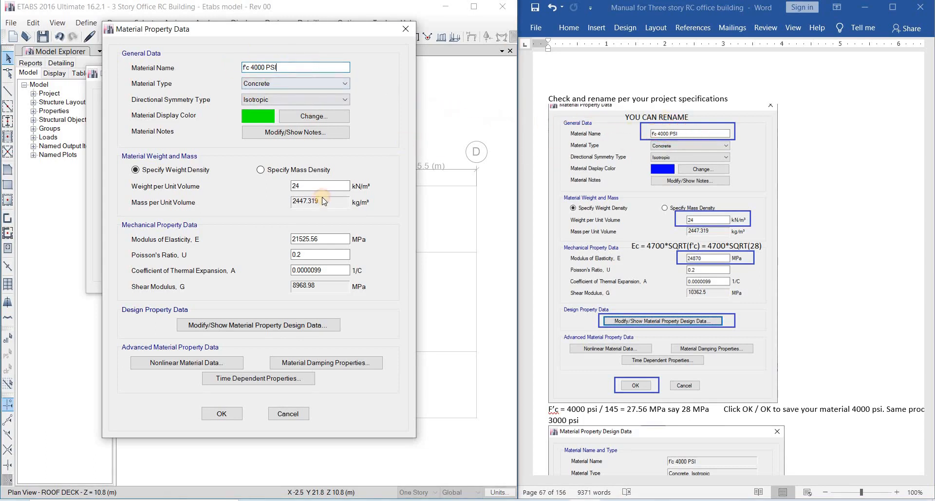
left_click(336, 239)
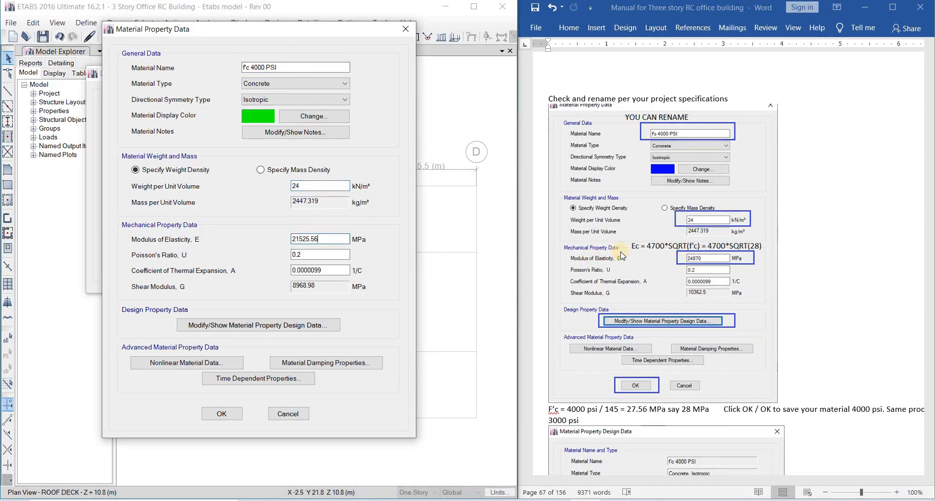
left_click(639, 257)
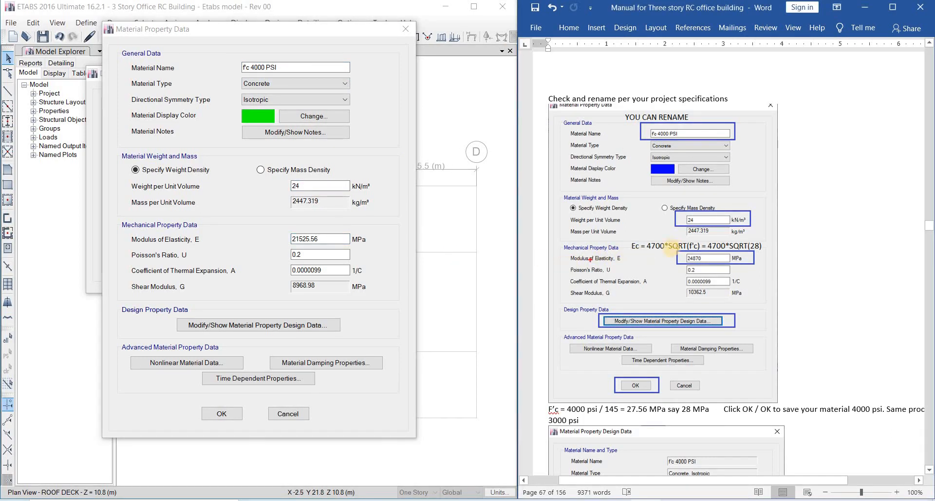
mouse_move(570, 259)
left_mouse_down()
mouse_move(383, 227)
mouse_move(347, 244)
left_mouse_up()
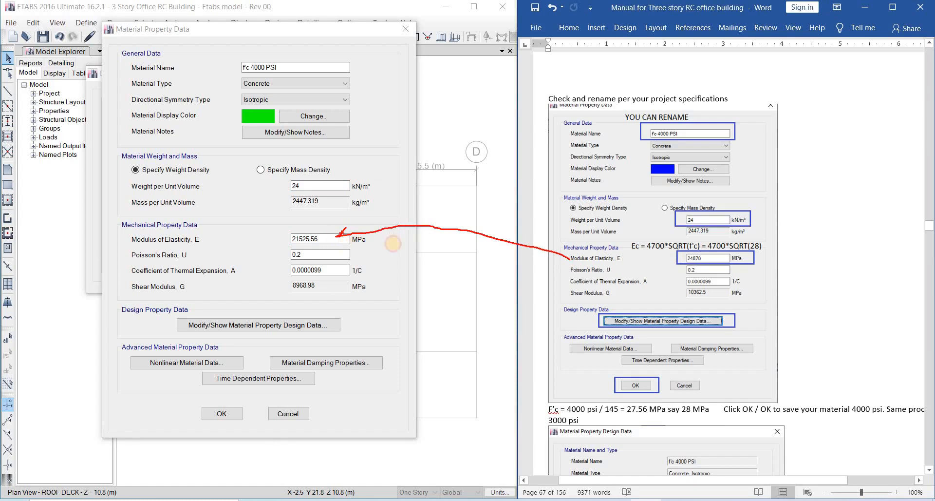
mouse_move(648, 253)
left_mouse_down()
mouse_move(760, 249)
mouse_move(653, 234)
mouse_move(631, 253)
left_mouse_up()
key("Escape")
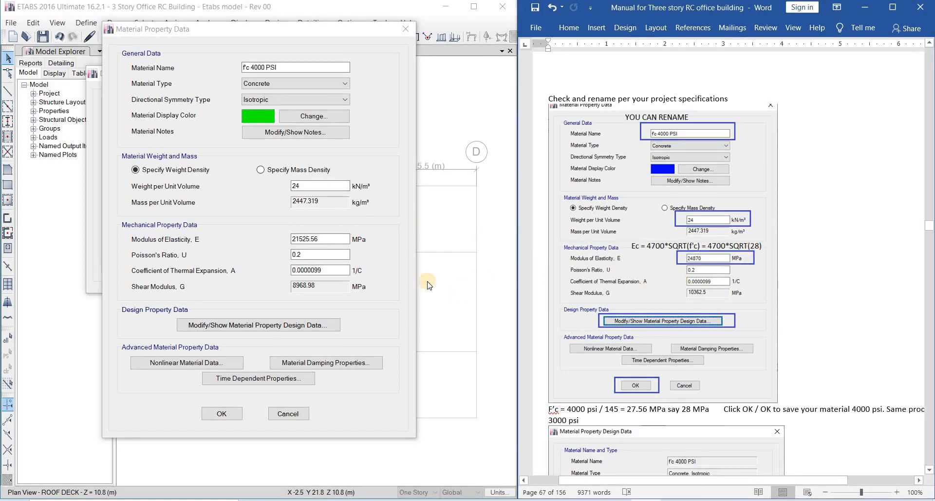
Step: Switch to Calculator and divide 4000 by 145 to convert the concrete strength from psi to MPa
left_click(335, 238)
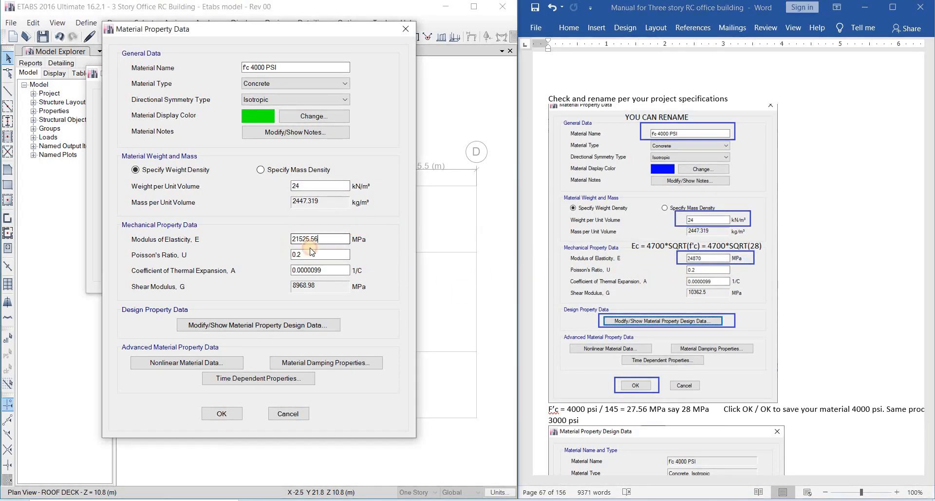
key("shift+Home")
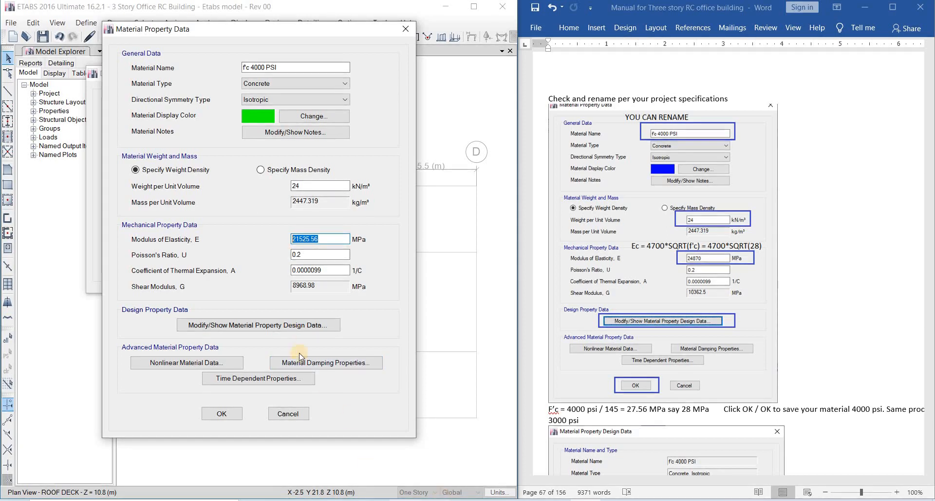
key("alt+Tab")
left_click(160, 381)
left_click(214, 460)
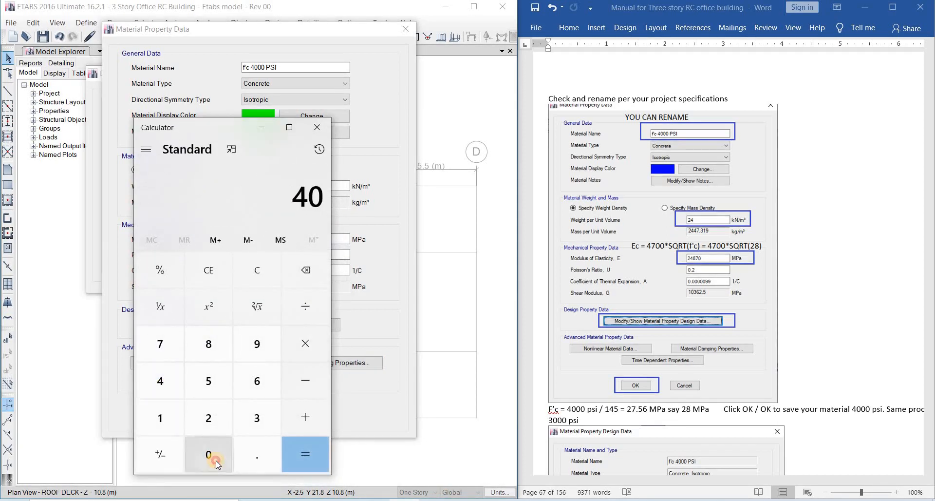
double_click(214, 461)
left_click(306, 306)
left_click(160, 418)
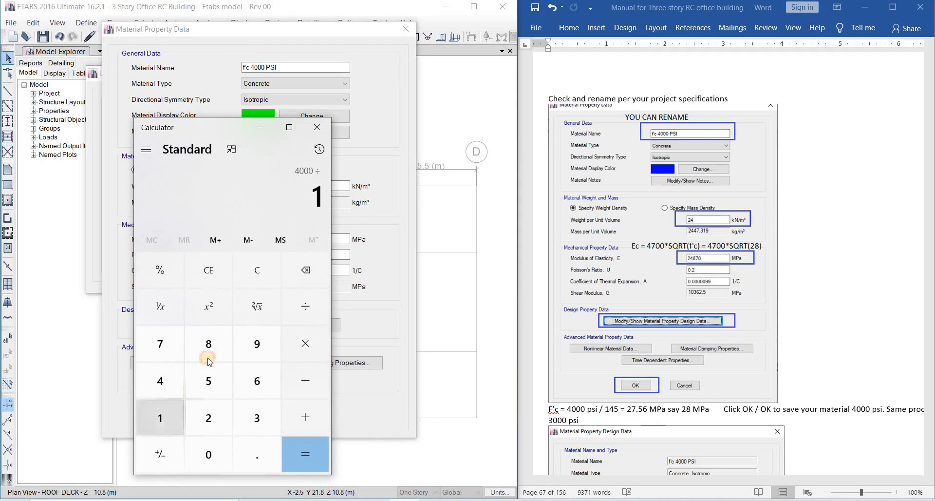
left_click(160, 381)
left_click(209, 344)
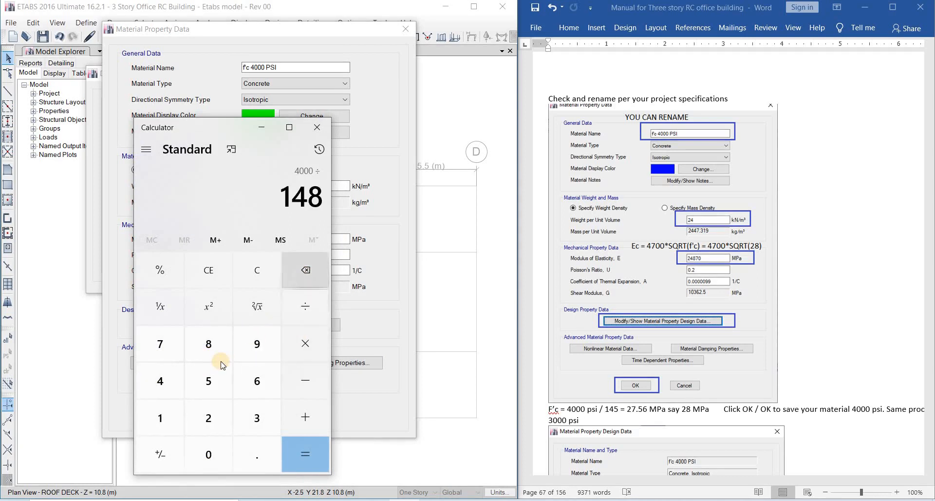
key("BackSpace")
key("5")
key("Return")
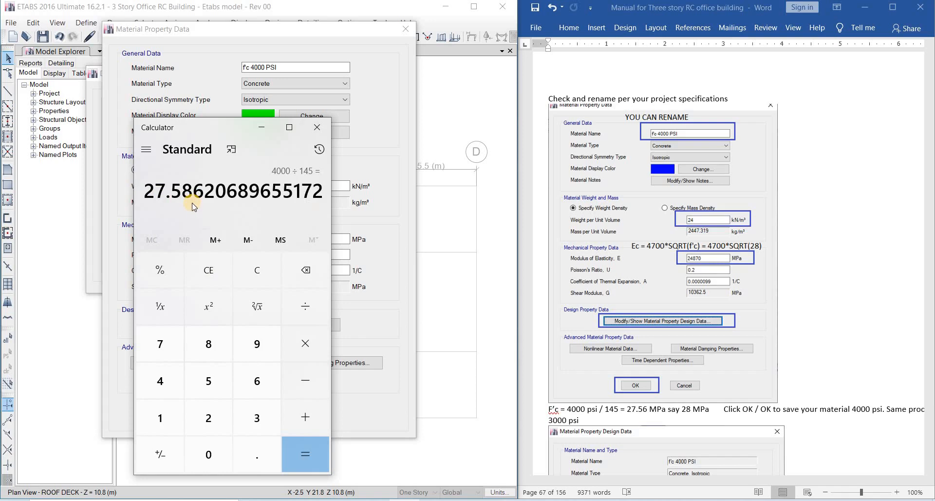
left_click(266, 135)
Step: Enter the modulus of elasticity as 4700*SQRT(28) and trim the value to 24870 MPa
double_click(345, 238)
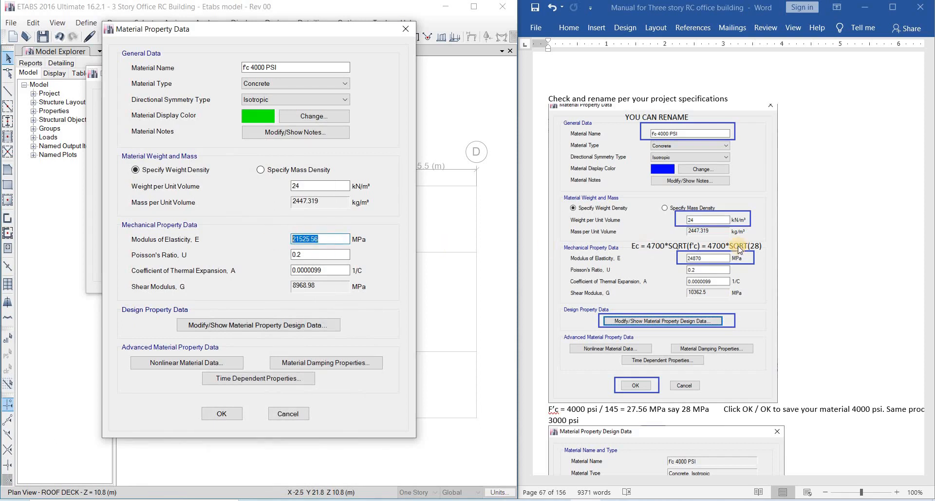
left_click(779, 257)
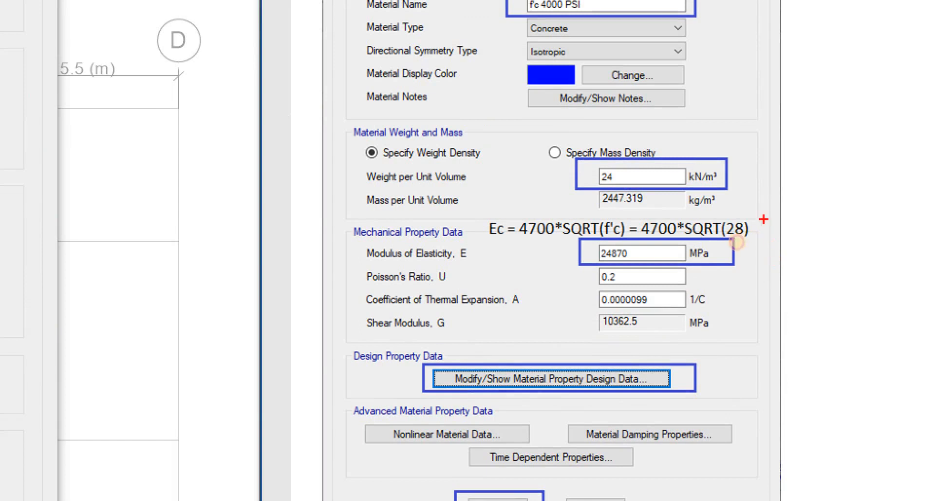
left_click_drag(770, 234, 761, 240)
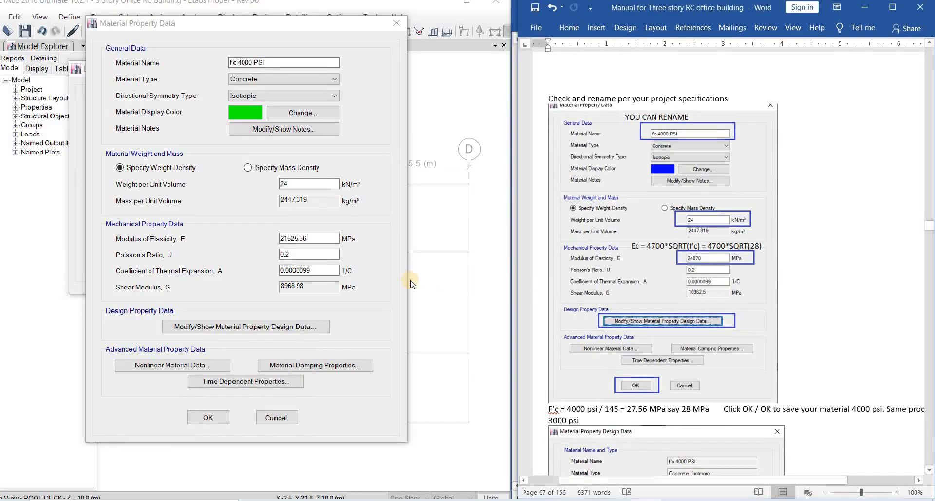
left_click(319, 240)
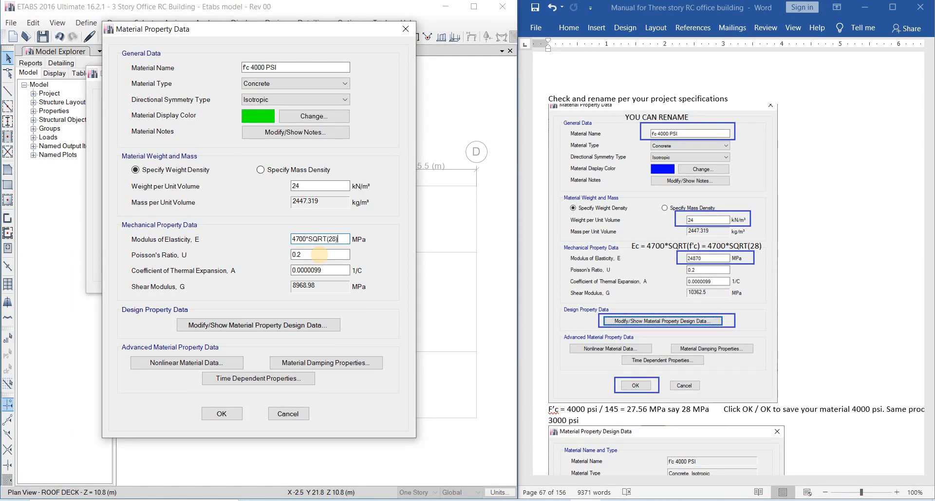
key("Tab")
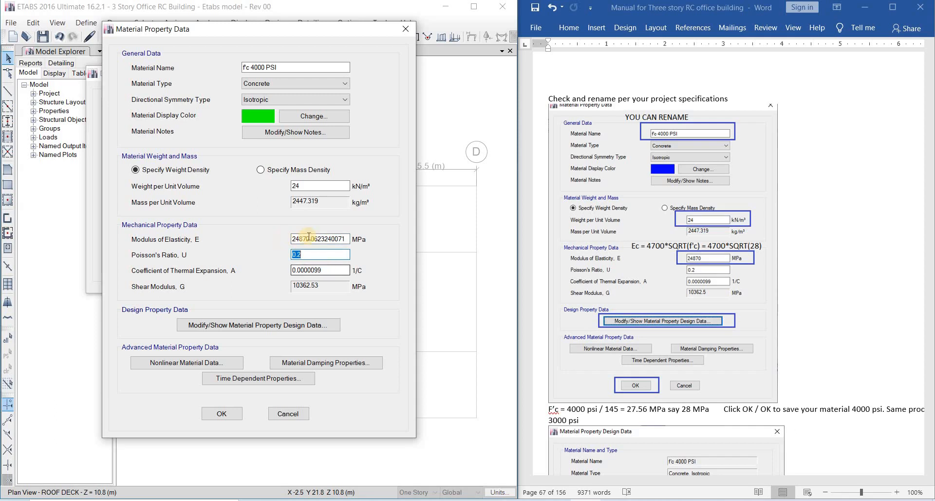
left_click_drag(311, 239, 395, 246)
key("BackSpace")
key("BackSpace")
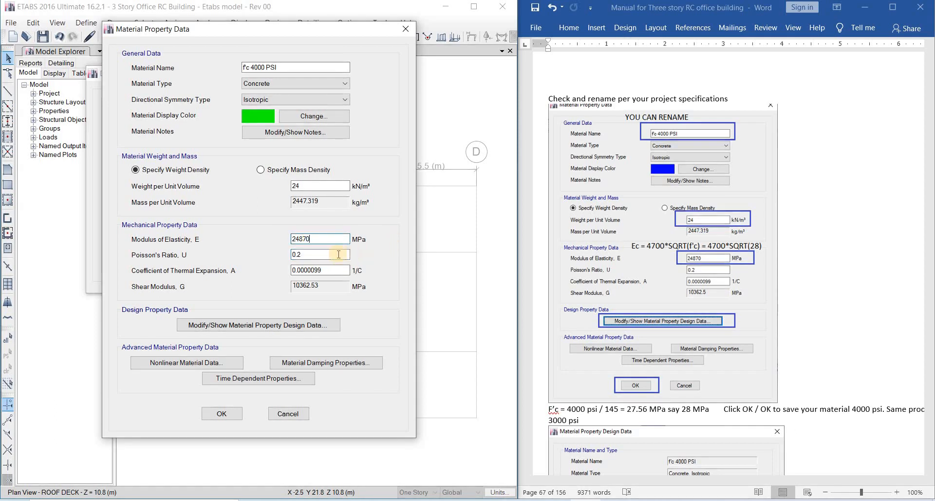
left_click(336, 257)
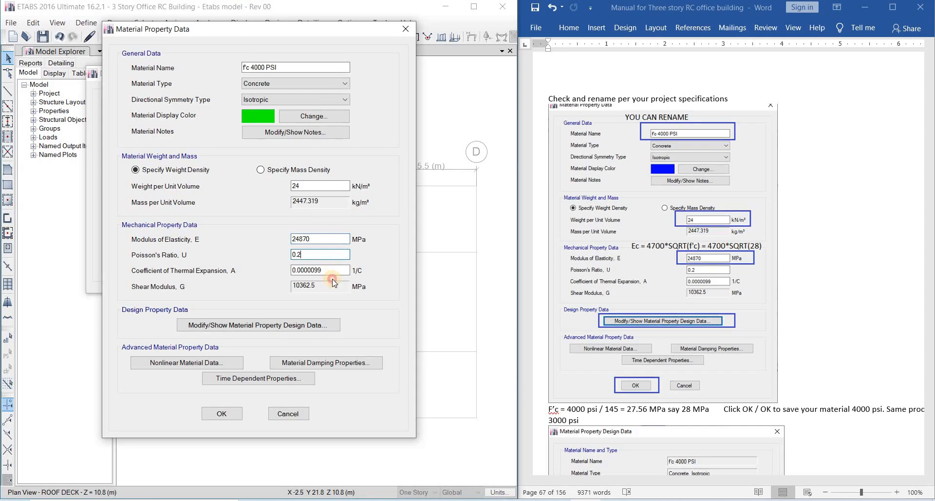
Step: Set the specified concrete compressive strength f'c to 28 MPa in the material's design data and save the material
left_click(307, 324)
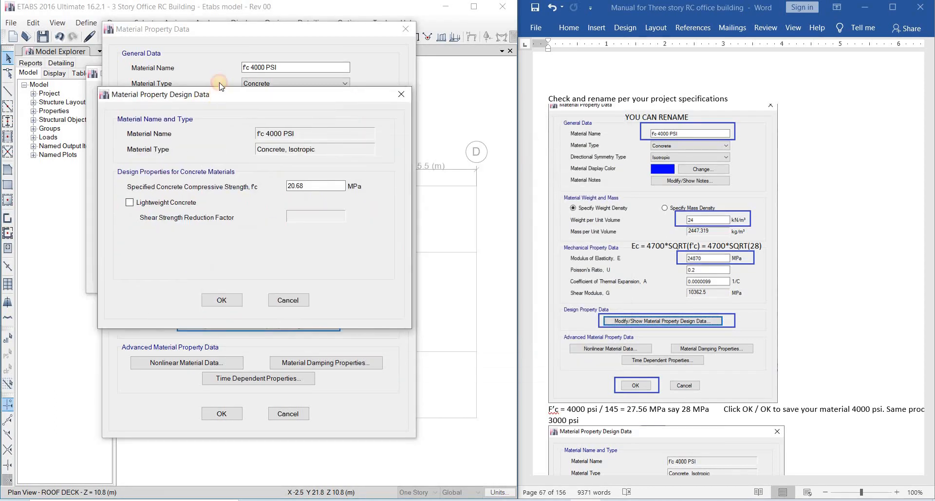
left_click(259, 180)
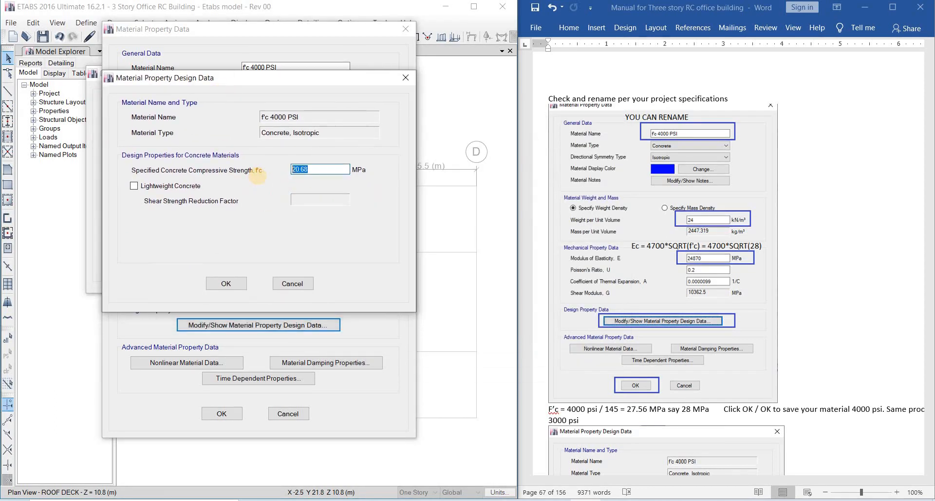
type("28")
scroll(666, 345, "down", 5)
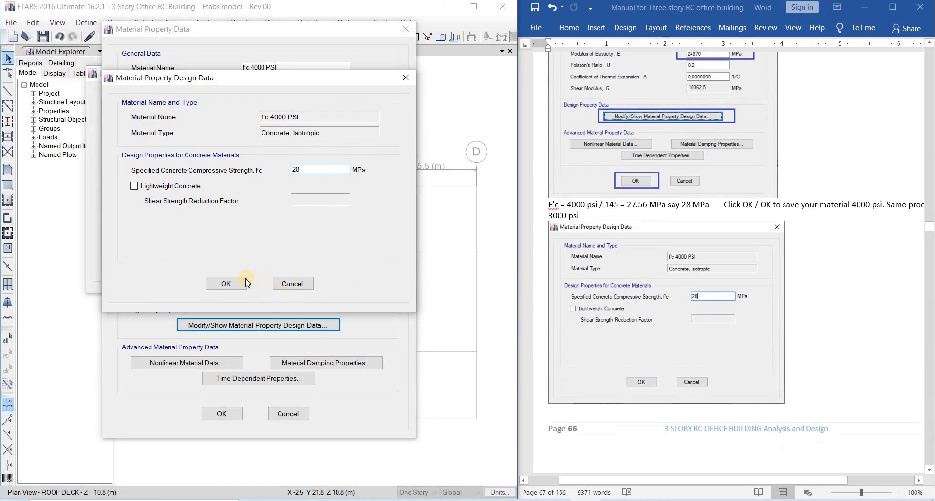
key("Return")
left_click(237, 413)
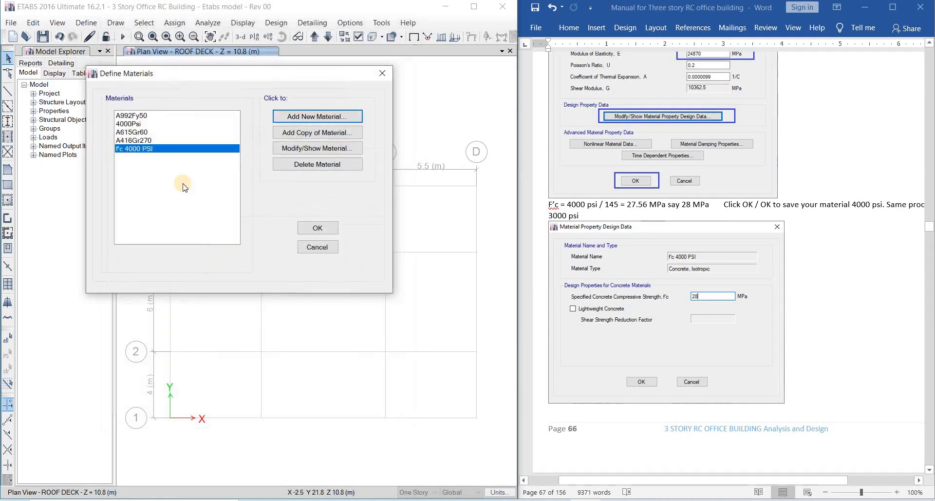
Step: Save the defined materials and read the manual's instructions for adding the rebar material, up to the Rebar Gr 60 property data
scroll(729, 259, "down", 6)
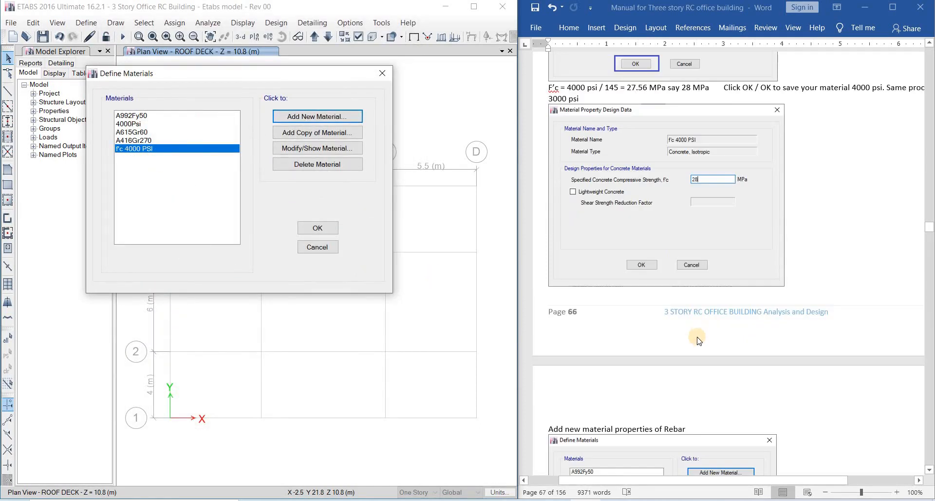
scroll(694, 341, "down", 5)
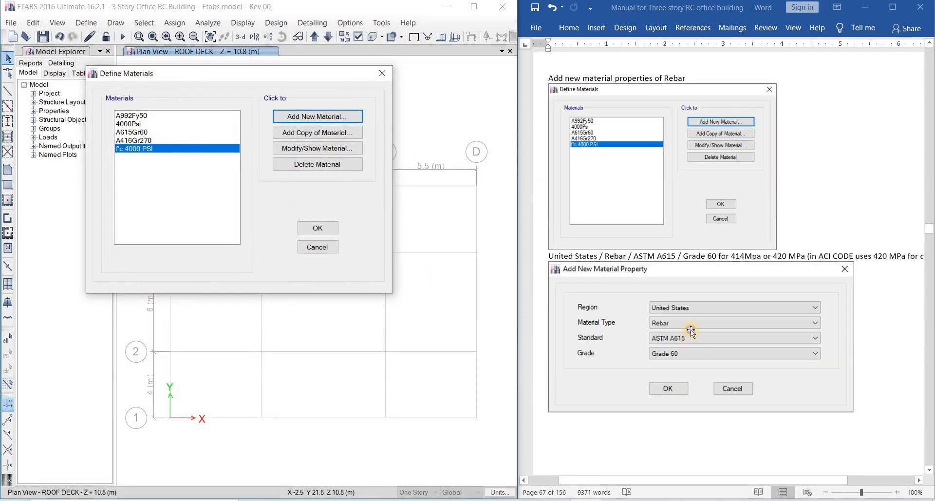
left_click(303, 231)
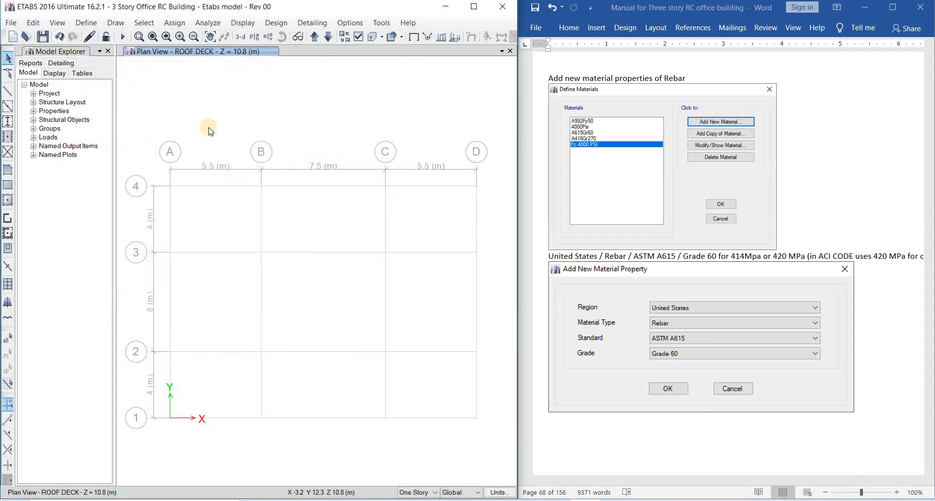
left_click(709, 336)
scroll(709, 337, "down", 10)
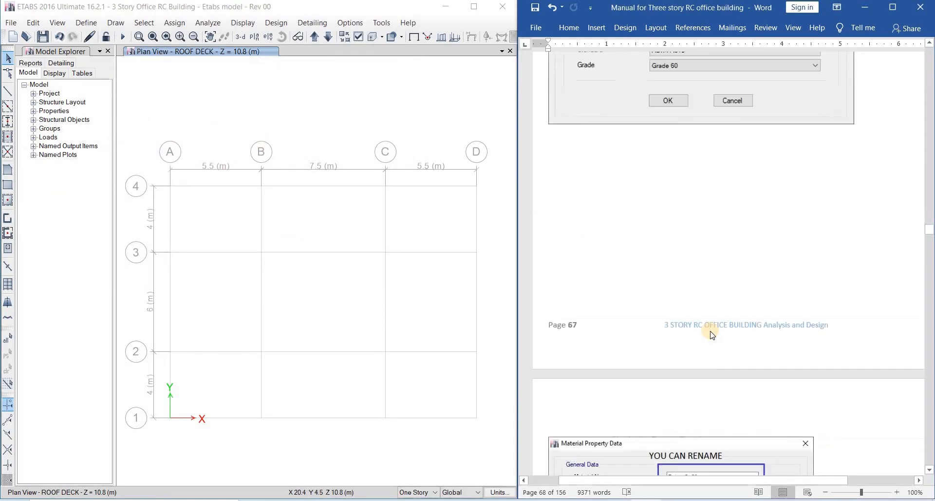
scroll(708, 326, "down", 2)
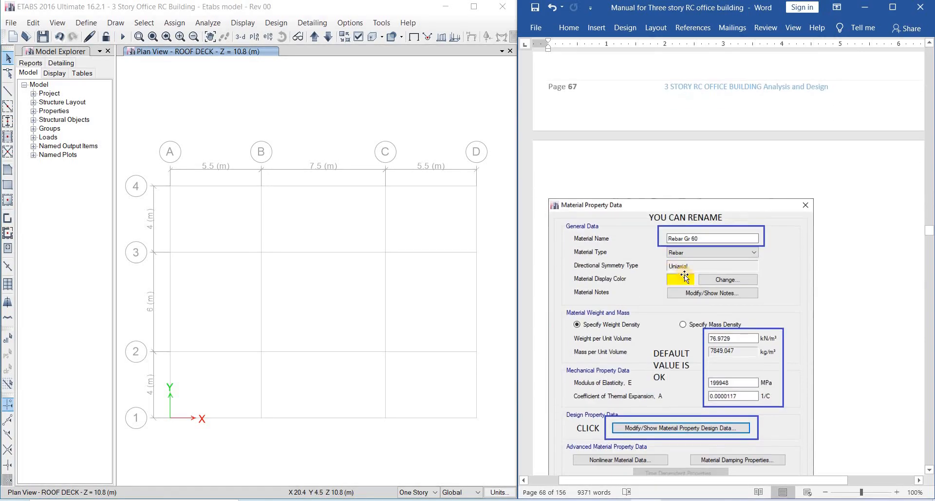
scroll(356, 184, "down", 2)
left_click(188, 105)
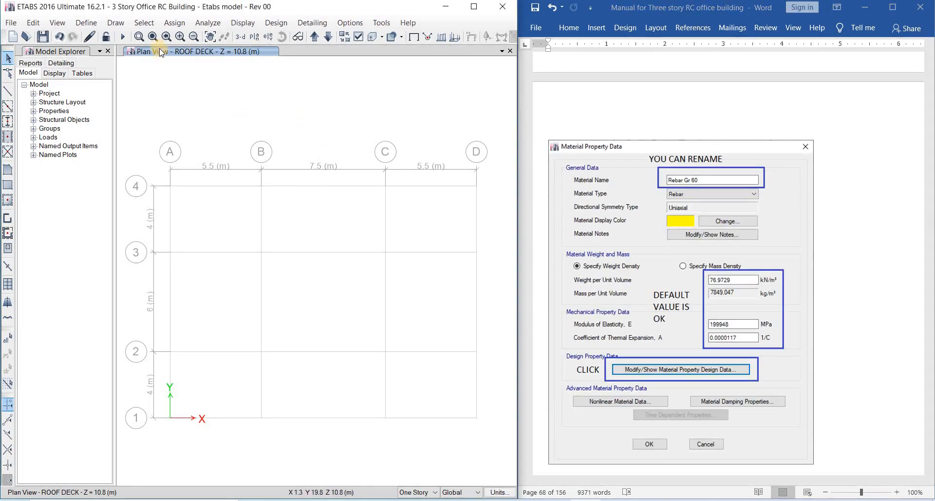
Step: Hide the Model Explorer and display it again
left_click(88, 24)
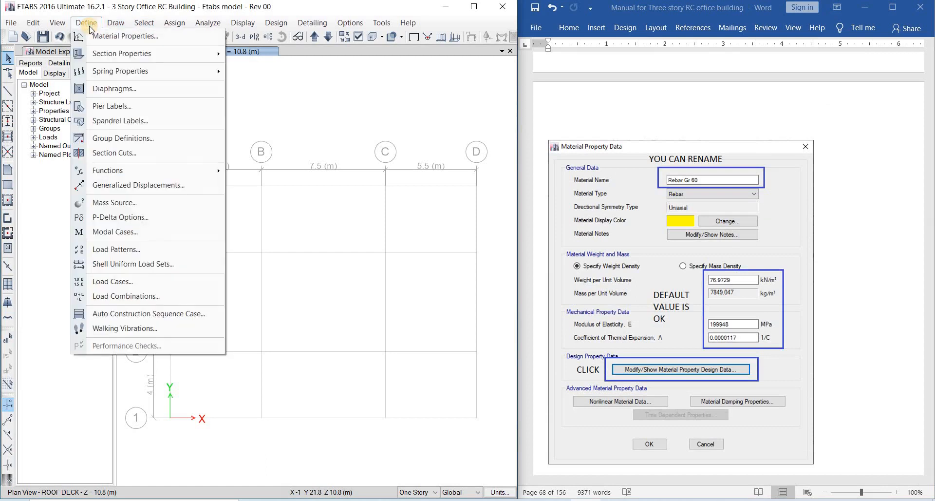
left_click(292, 100)
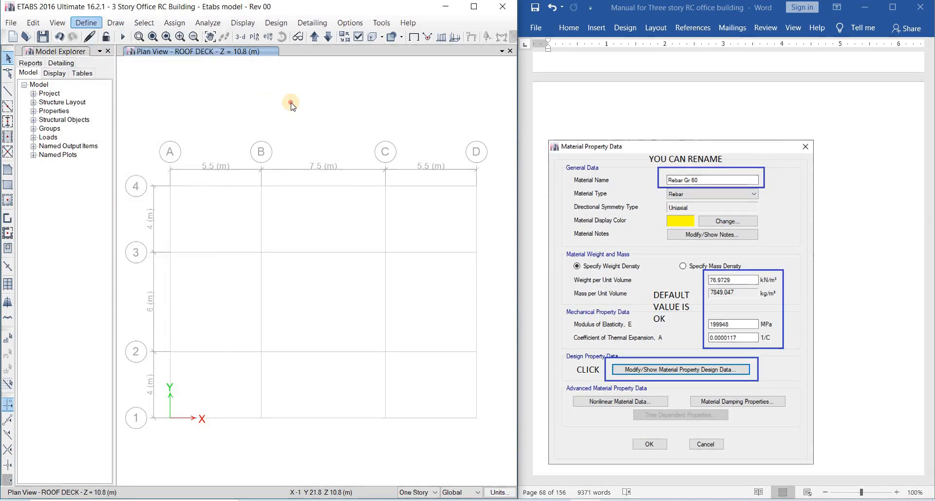
left_click(352, 24)
left_click(366, 371)
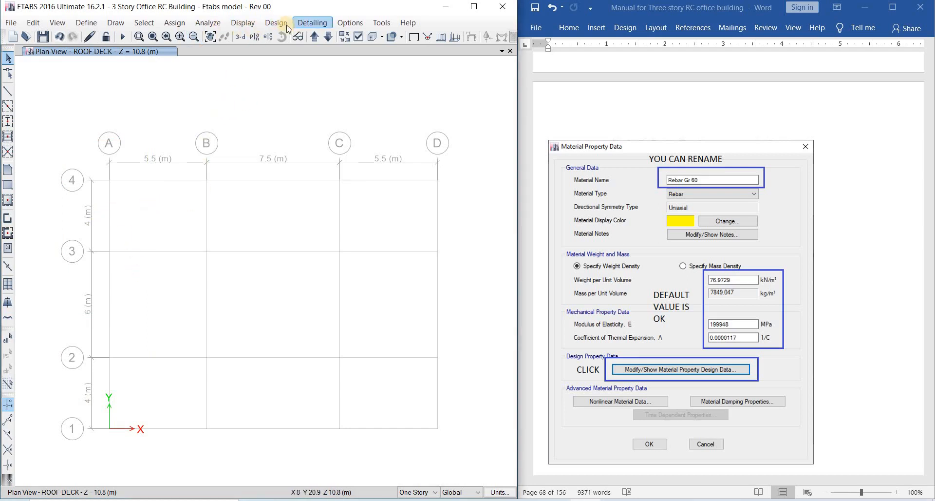
left_click(351, 23)
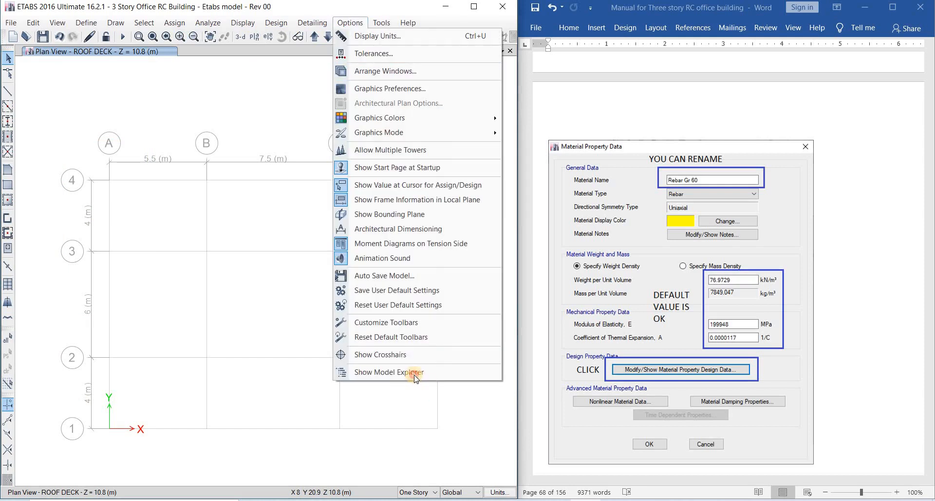
left_click(407, 431)
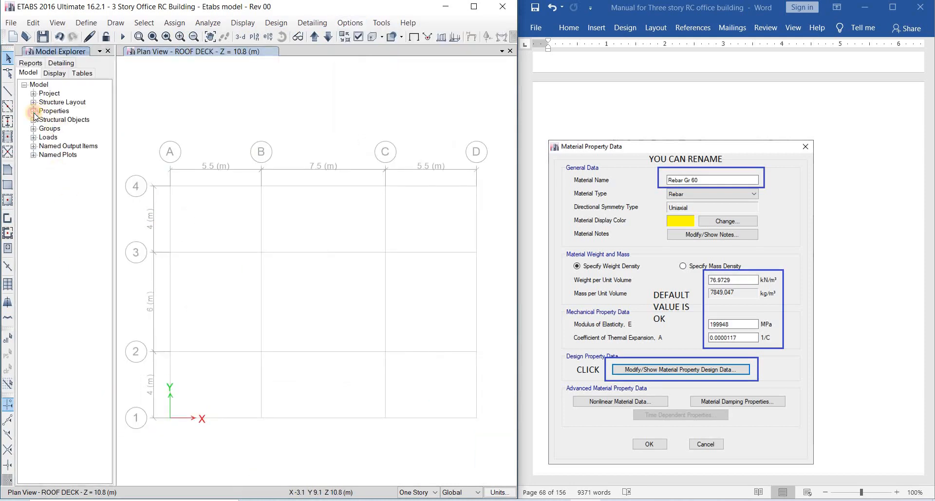
Step: Expand the Properties and Materials branches of the Model Explorer to check the listed materials
left_click(33, 111)
left_click(42, 120)
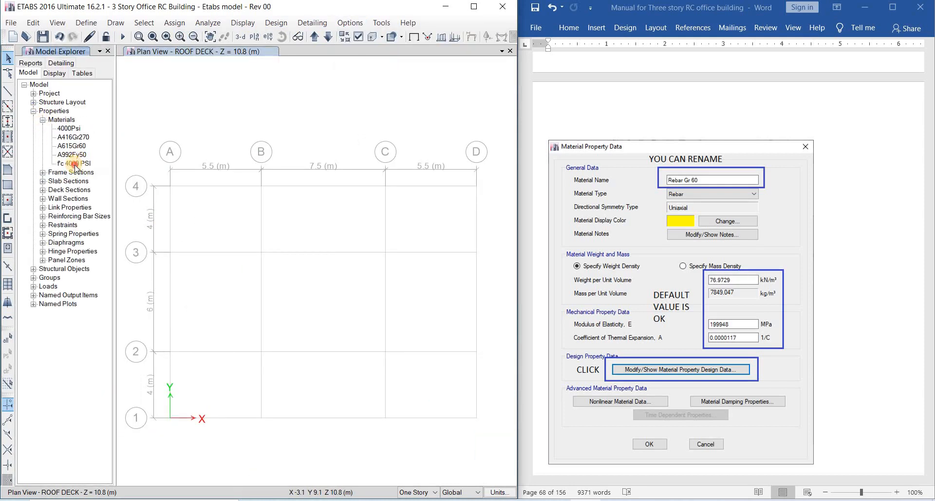
left_click(75, 164)
left_click(200, 225)
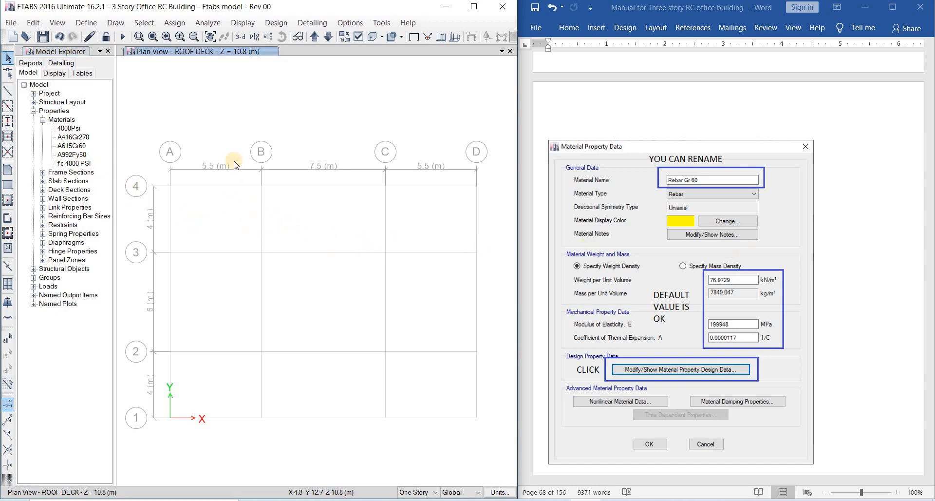
left_click(226, 115)
Step: Reopen the materials definition and review the property data of the f'c 4000 PSI material
left_click(86, 23)
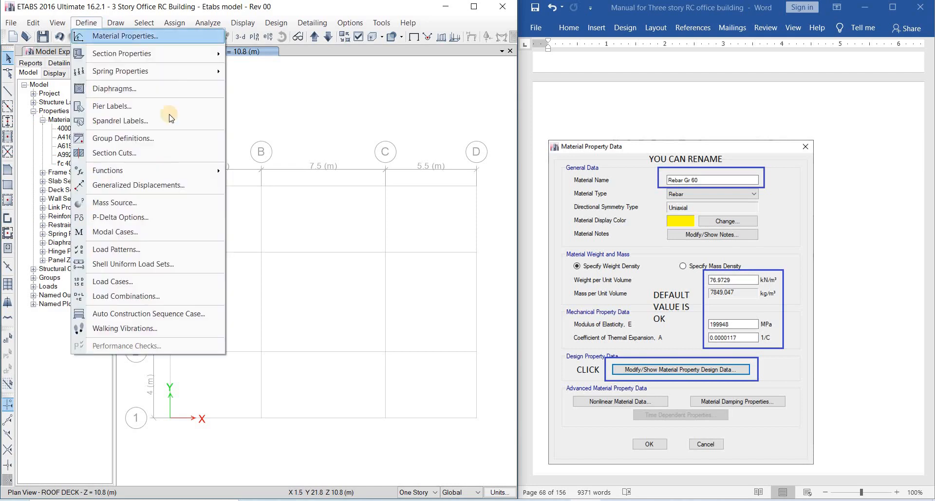
left_click(174, 35)
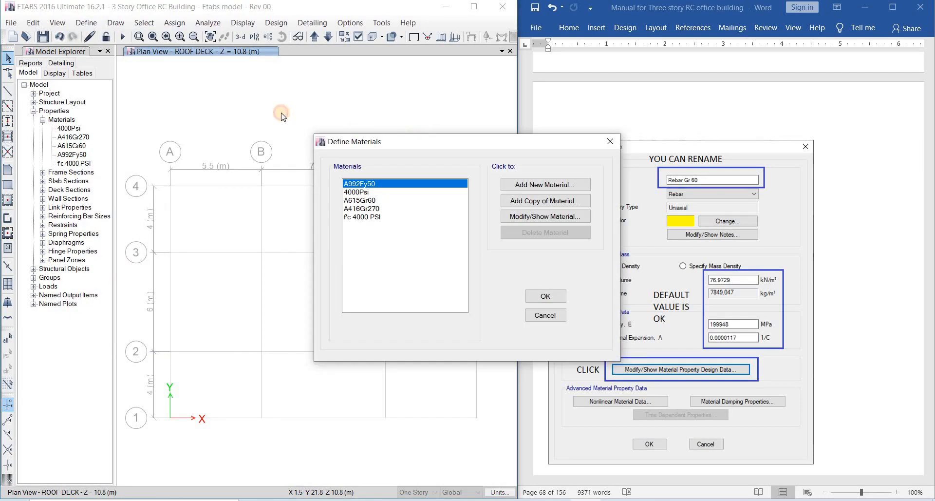
left_click(190, 155)
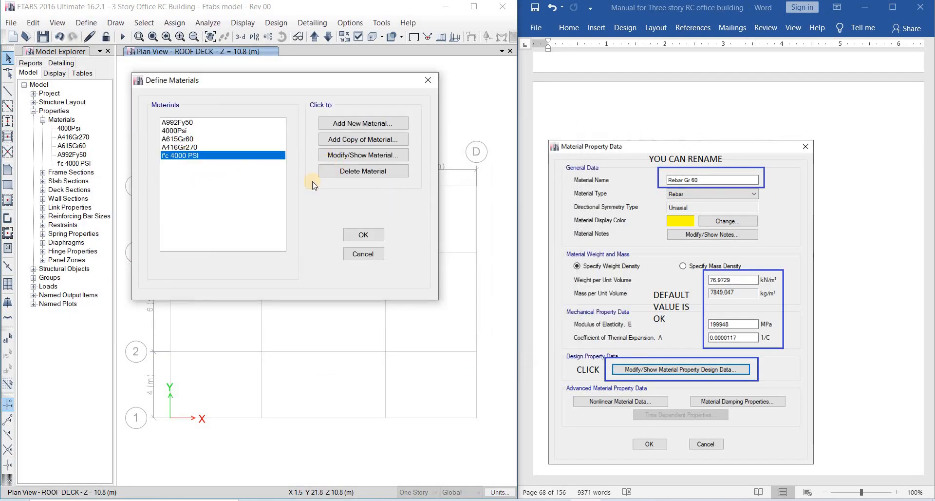
left_click(362, 156)
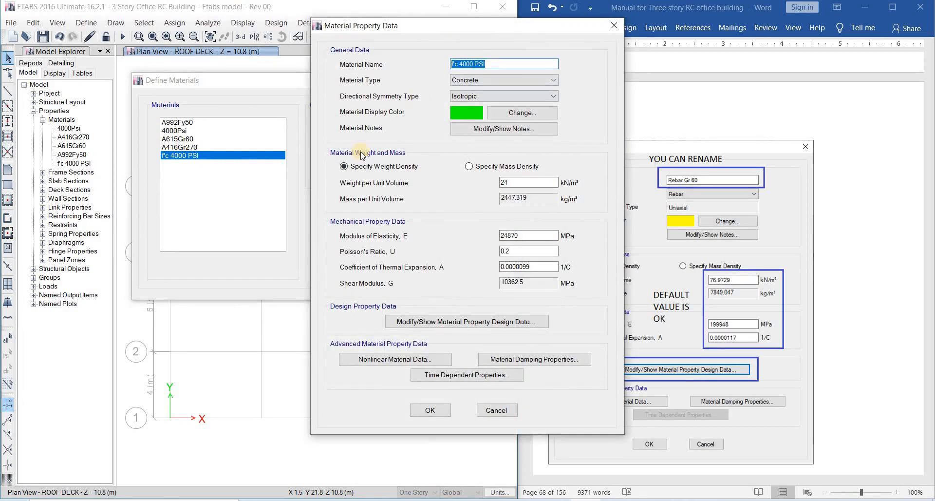
key("Escape")
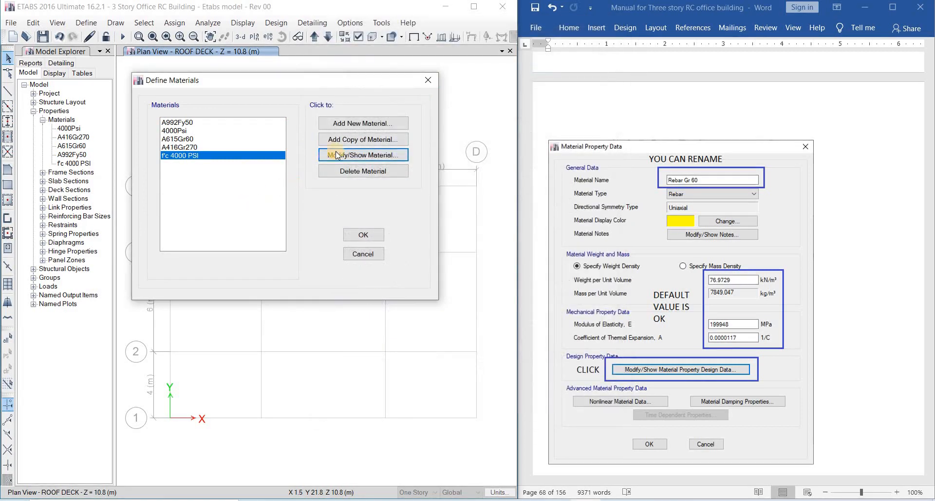
Step: Add a copy of the f'c 4000 PSI material and name it f'c 3000 PSI
left_click(221, 157)
left_click(187, 147)
left_click(203, 155)
left_click(333, 142)
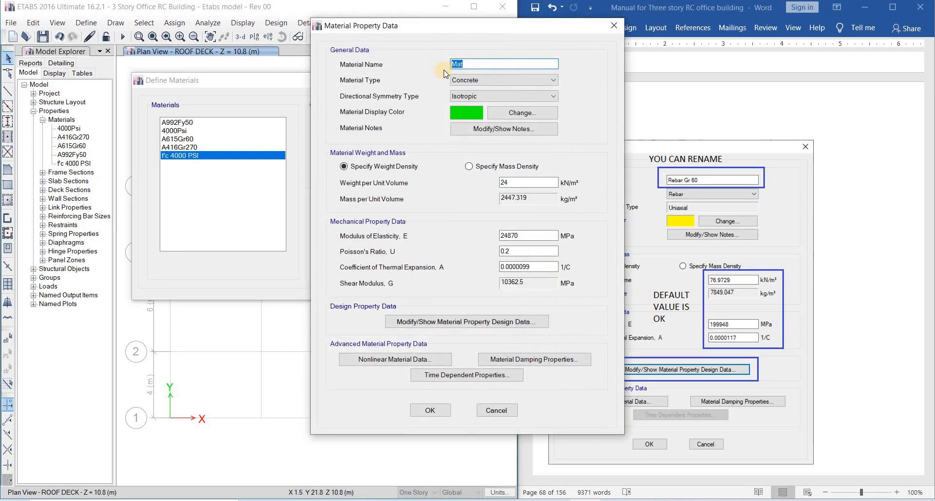
left_click_drag(472, 34, 332, 39)
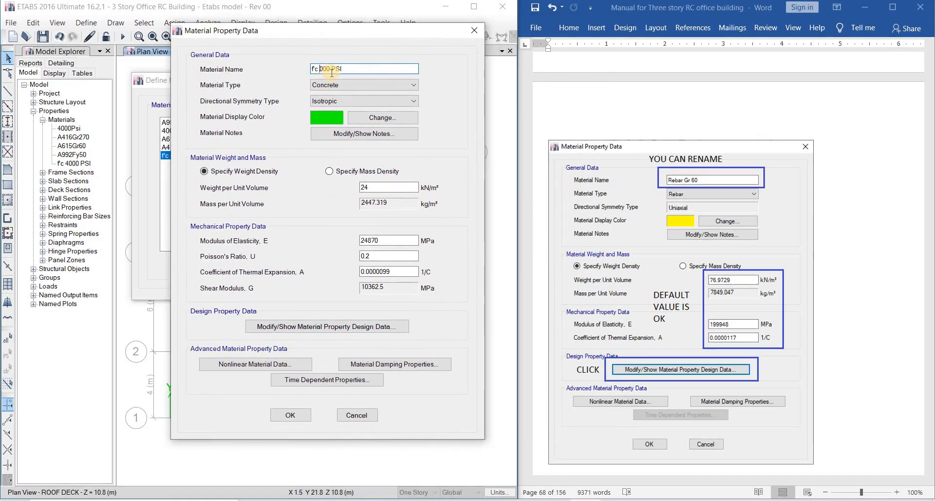
left_click(385, 187)
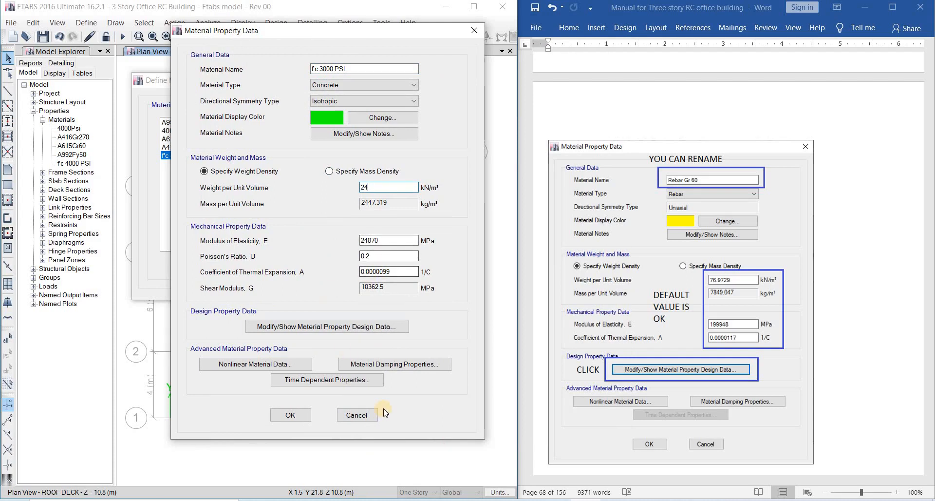
Step: Switch to Calculator and divide 3000 by 145 to convert the concrete strength from psi to MPa
left_click(435, 500)
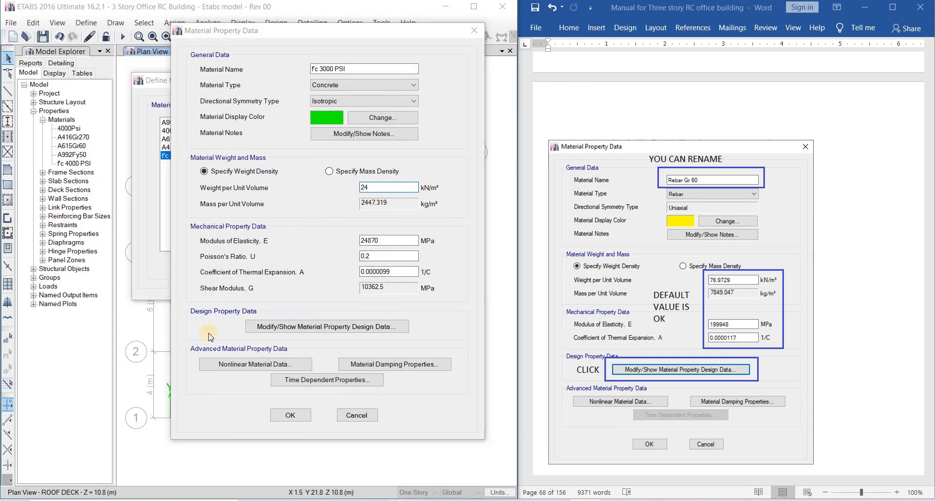
left_click(249, 416)
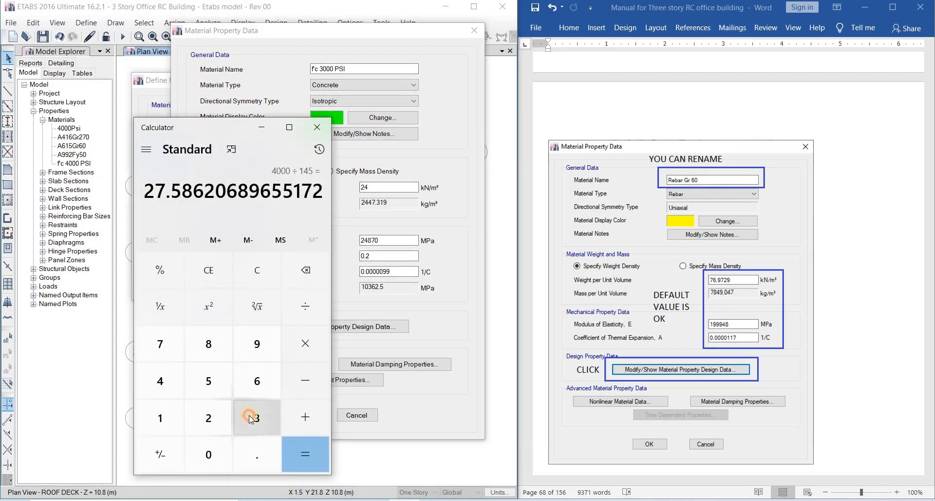
left_click(208, 454)
left_click(208, 455)
left_click(208, 454)
left_click(306, 306)
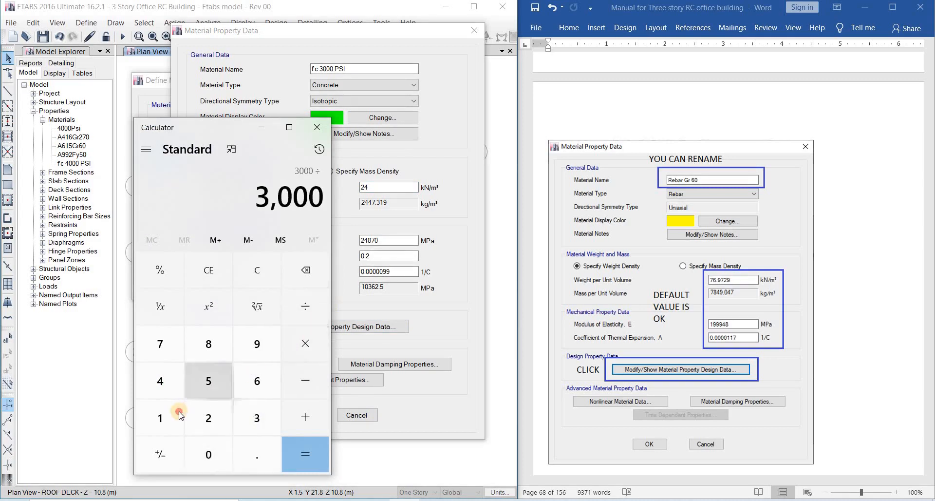
left_click(159, 418)
left_click(160, 381)
left_click(209, 381)
left_click(306, 454)
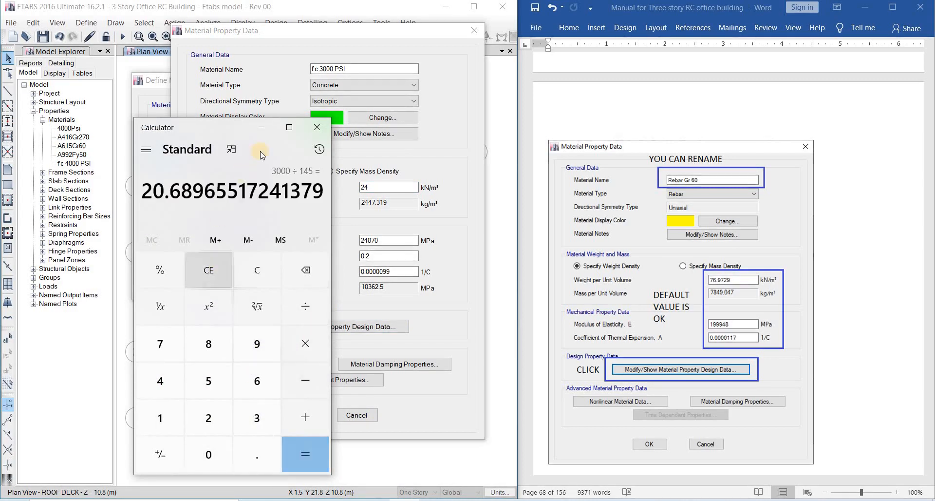
left_click(262, 128)
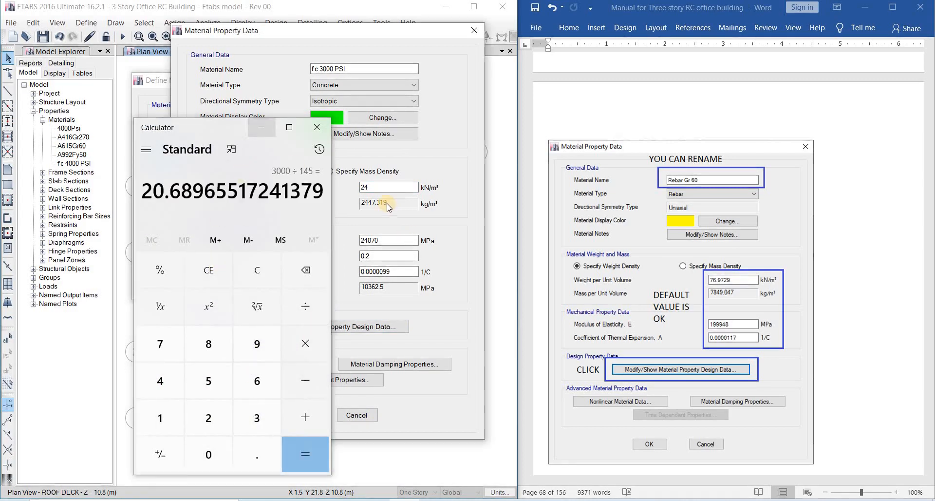
Step: Enter the f'c 3000 PSI material's modulus of elasticity as 4700*SQRT(21) and trim the value to 21538 MPa
double_click(394, 242)
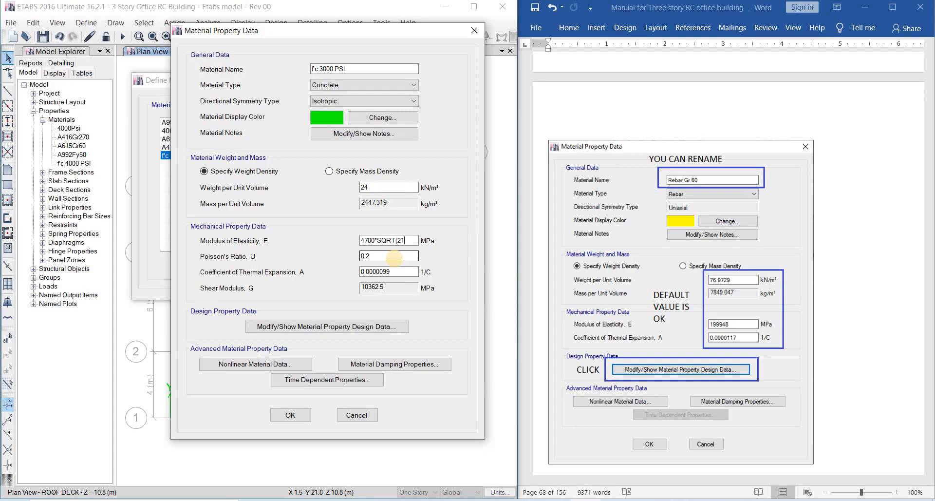
double_click(395, 257)
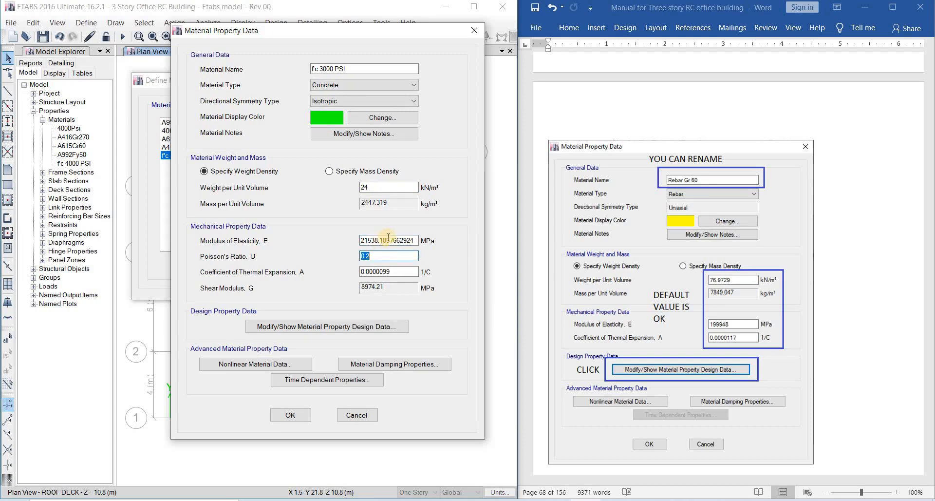
double_click(404, 242)
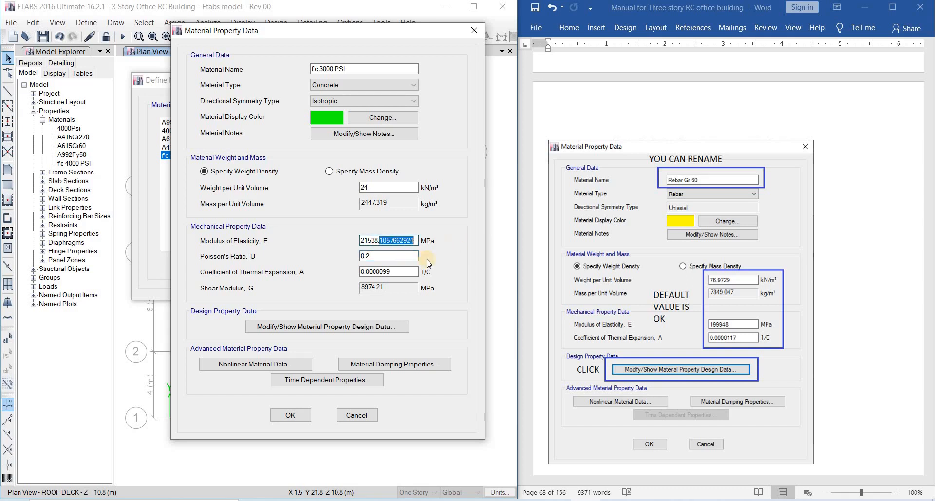
key("BackSpace")
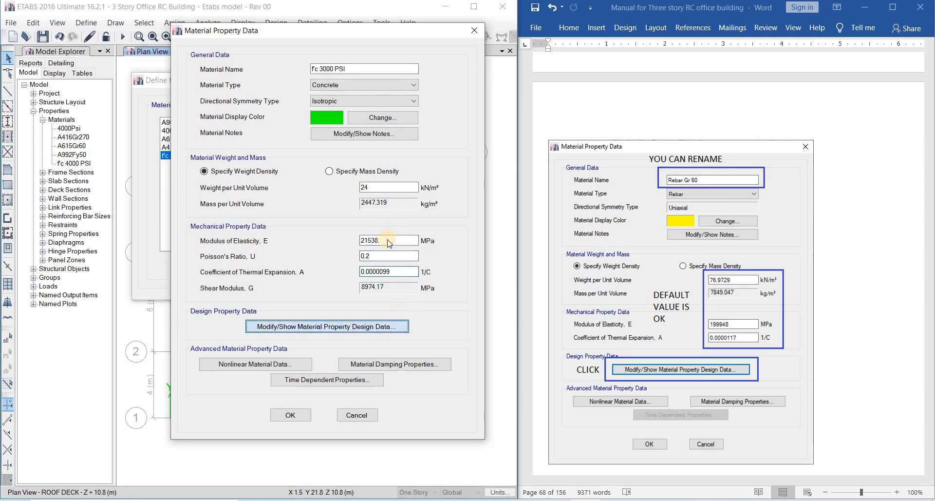
Step: Set the specified concrete compressive strength f'c to 21 MPa in the design data and save the f'c 3000 PSI material
left_click(373, 327)
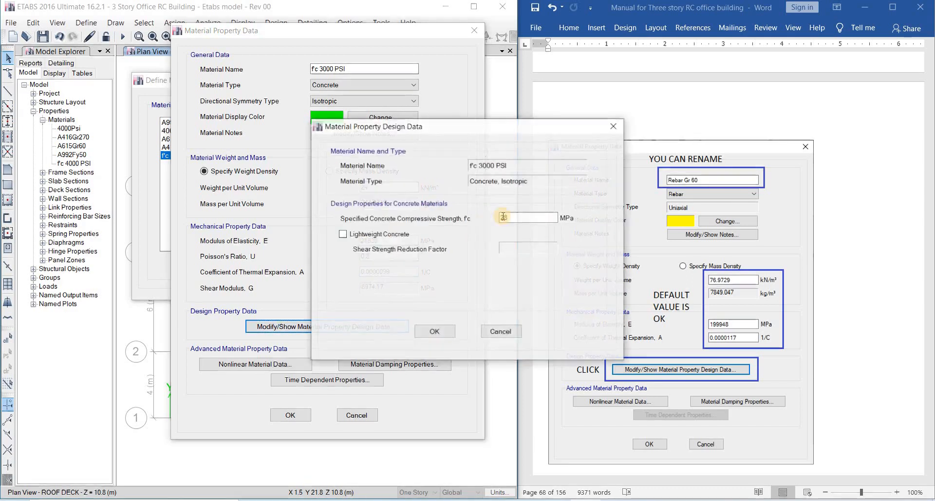
type("21")
left_click(434, 332)
left_click(291, 415)
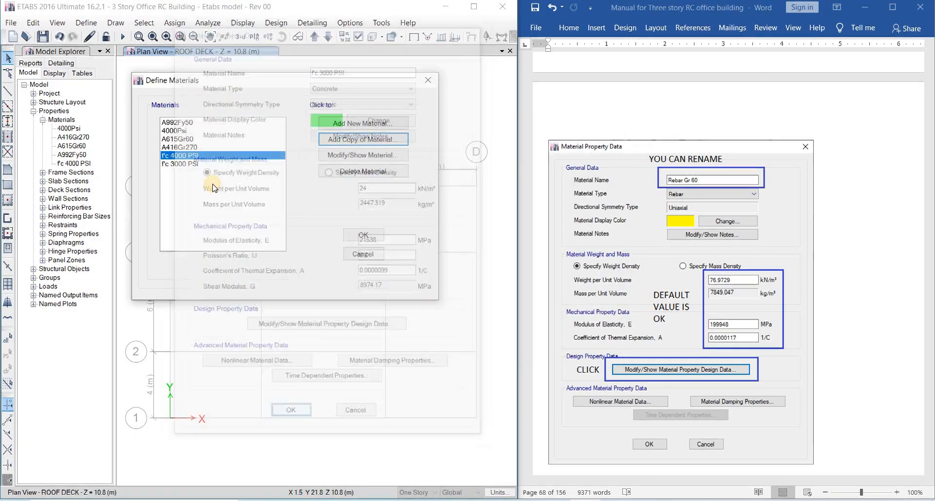
Step: Add a new material with region United States, type Rebar, standard ASTM A615 and grade Grade 60
left_click(194, 164)
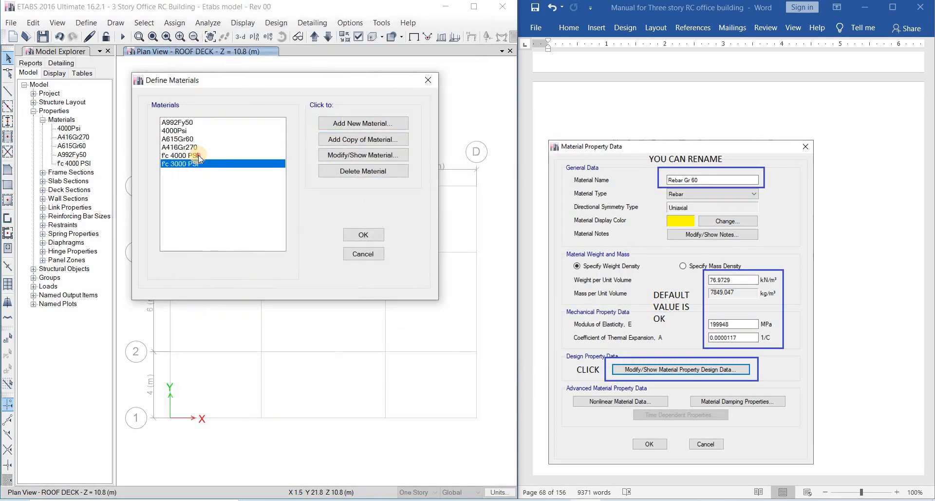
left_click(352, 122)
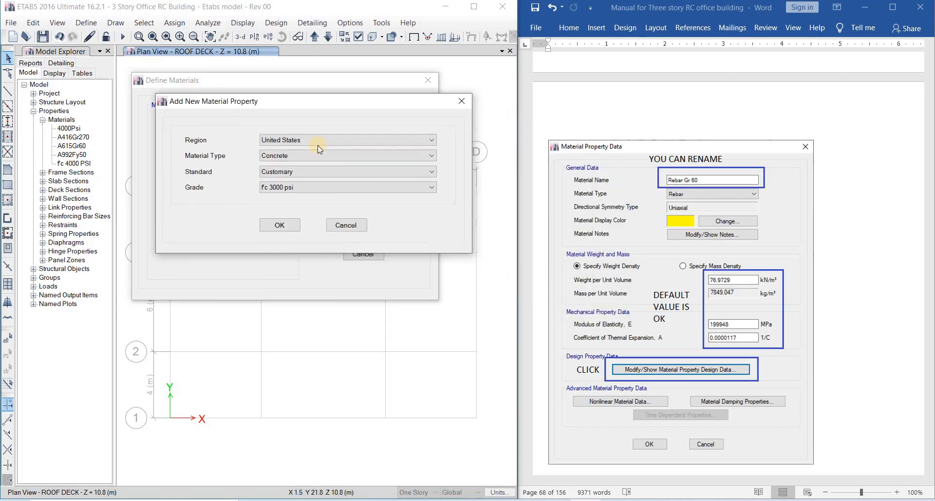
left_click(314, 136)
left_click(306, 139)
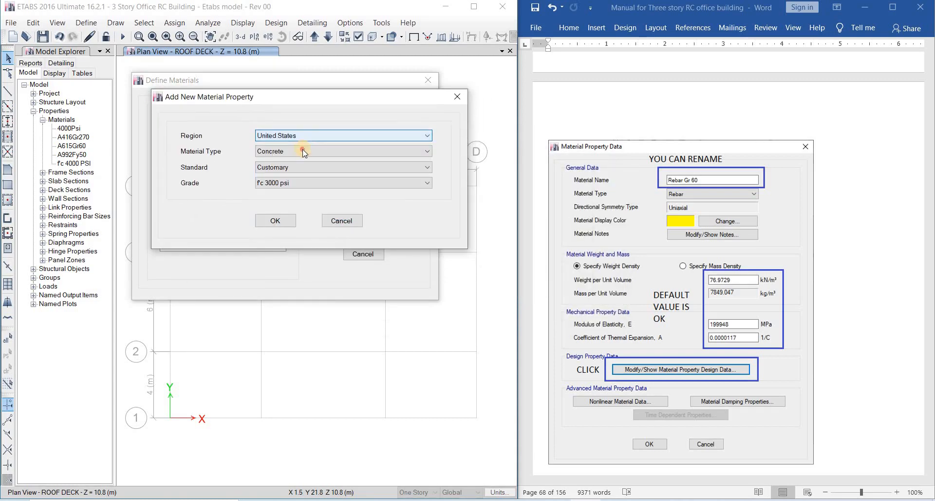
left_click(303, 150)
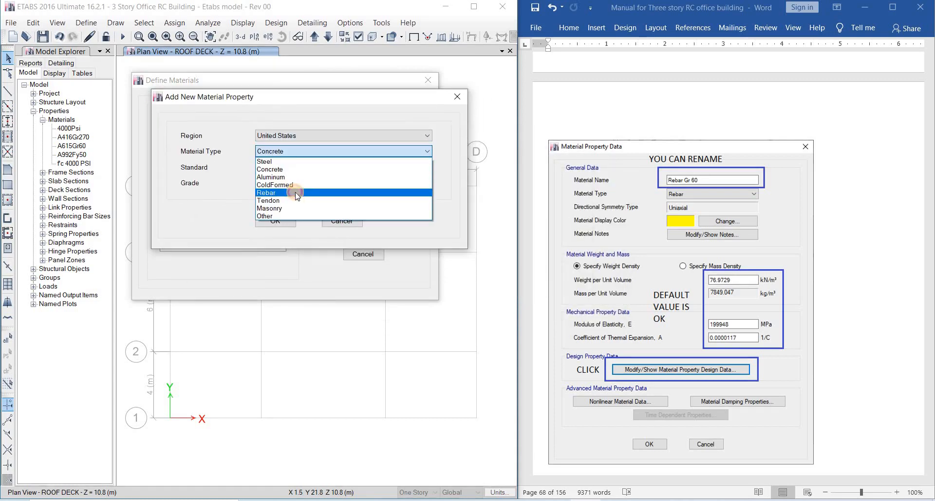
left_click(295, 192)
left_click(314, 167)
left_click(307, 177)
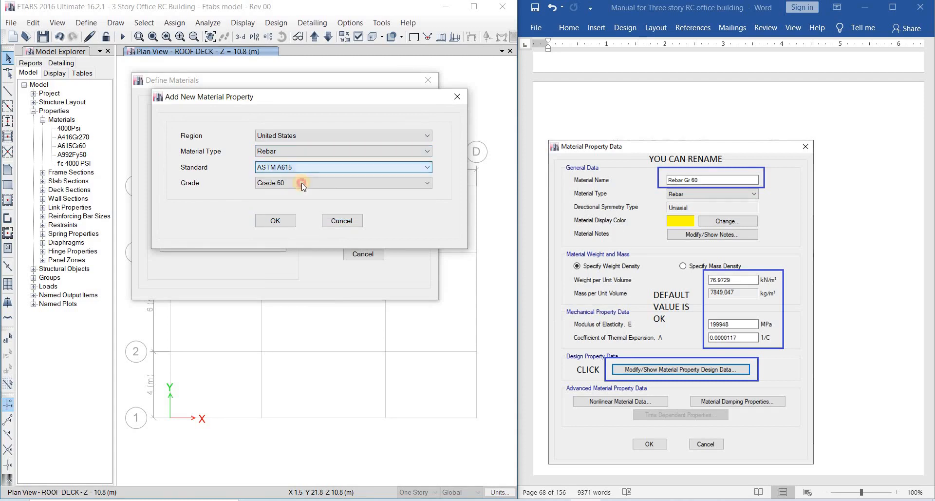
left_click(302, 183)
left_click(296, 190)
left_click(276, 221)
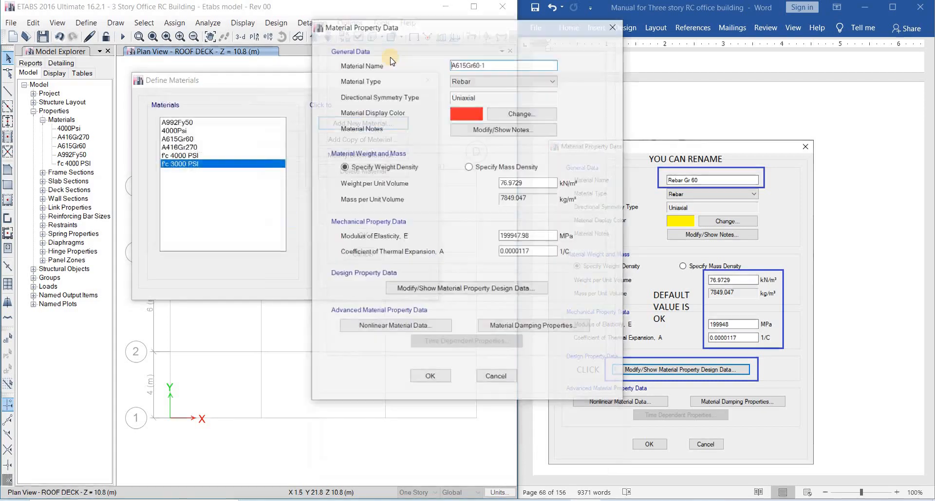
Step: Name the new rebar material Rebar Gr 60 and check its weight, elasticity and thermal expansion values against the manual
left_click(304, 81)
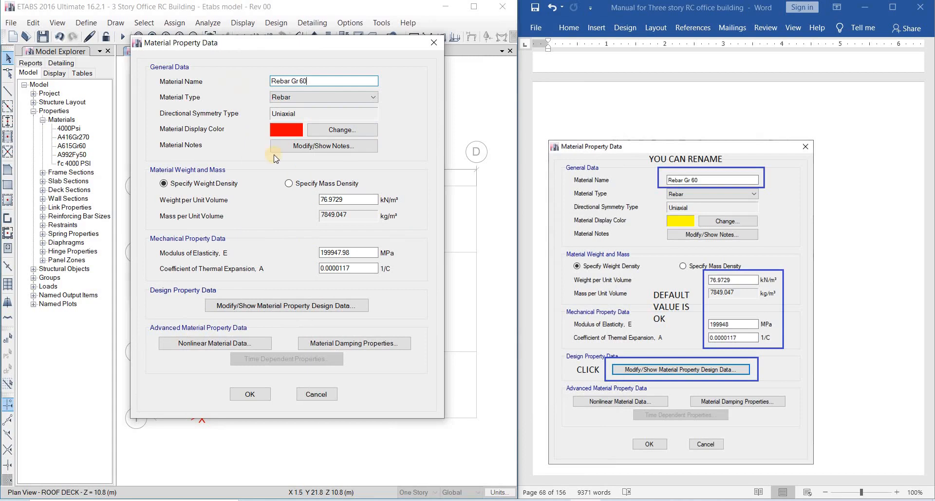
left_click(364, 197)
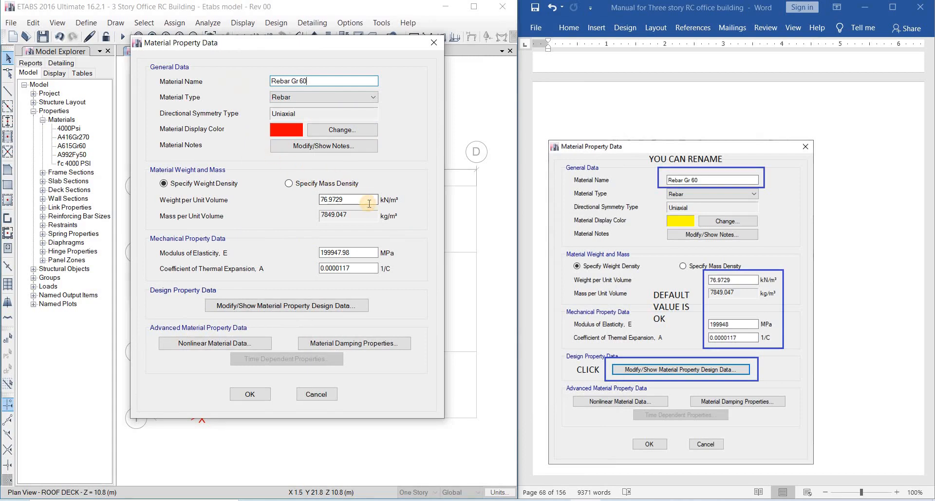
left_click(363, 253)
left_click_drag(327, 253, 366, 252)
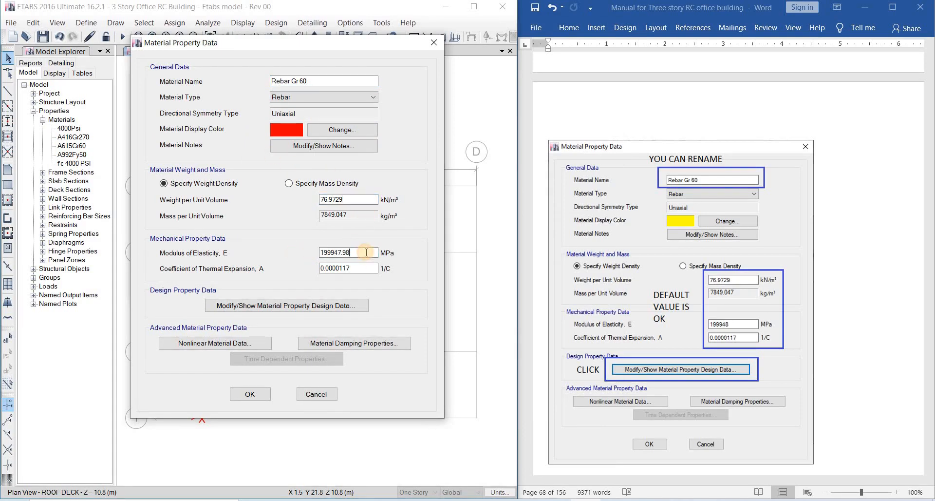
scroll(724, 363, "down", 3)
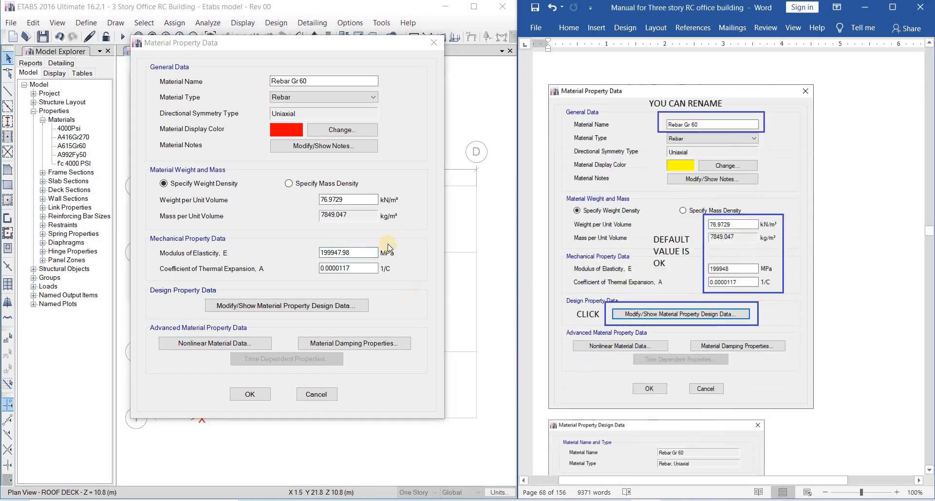
left_click(364, 269)
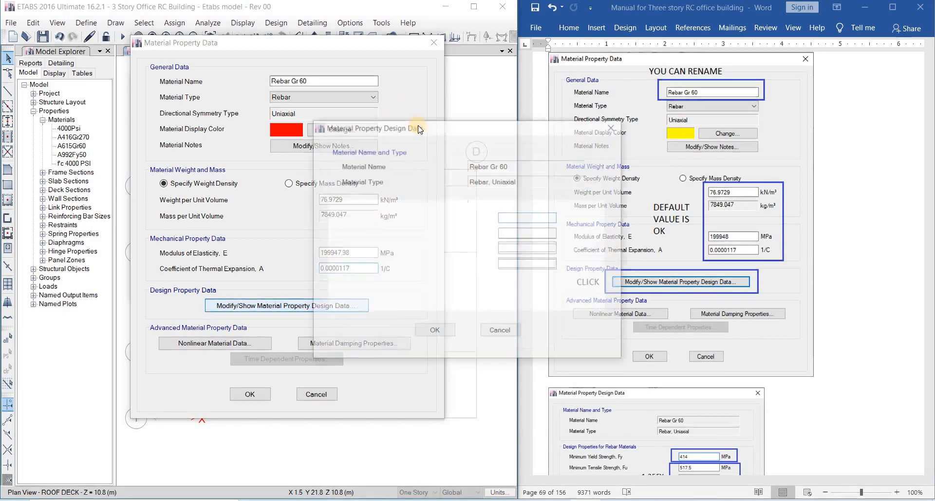
Step: In the Rebar Gr 60 design data, set minimum yield strength Fy to 414 MPa and minimum tensile strength Fu to 414*1.25
left_click_drag(427, 126, 231, 124)
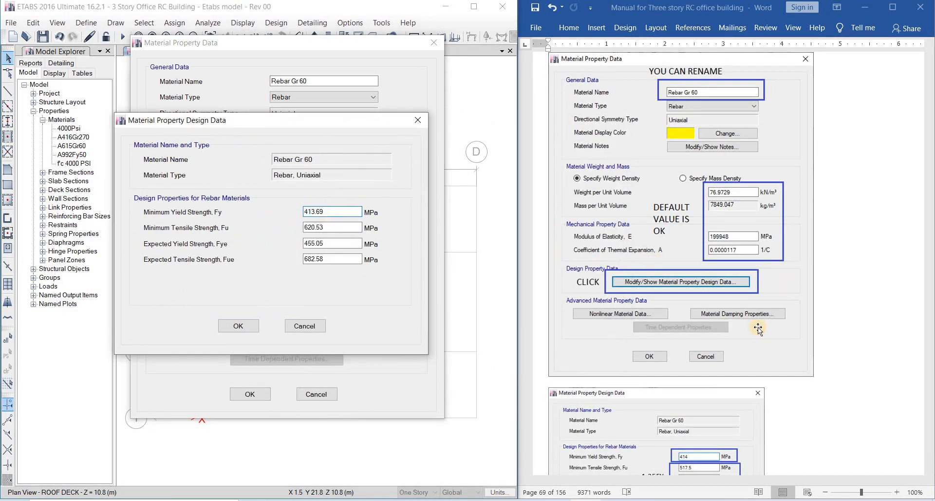
left_click(758, 328)
scroll(731, 302, "down", 7)
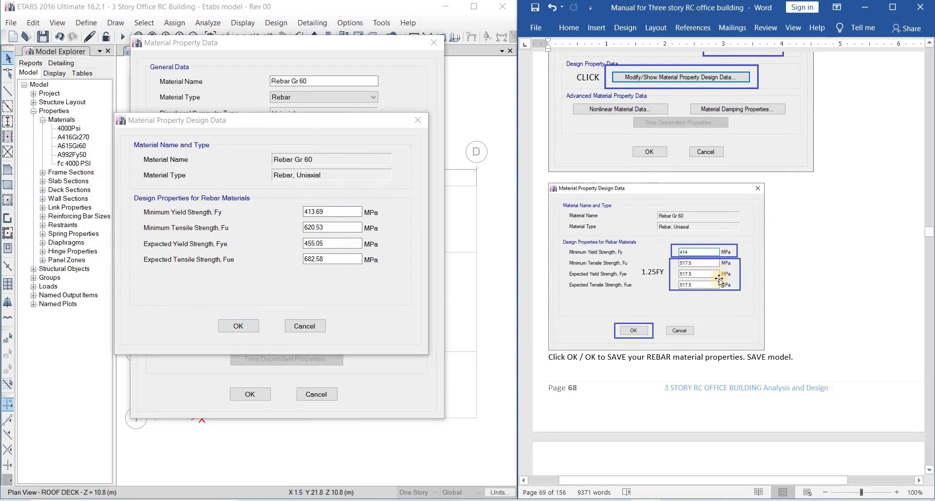
left_click(312, 221)
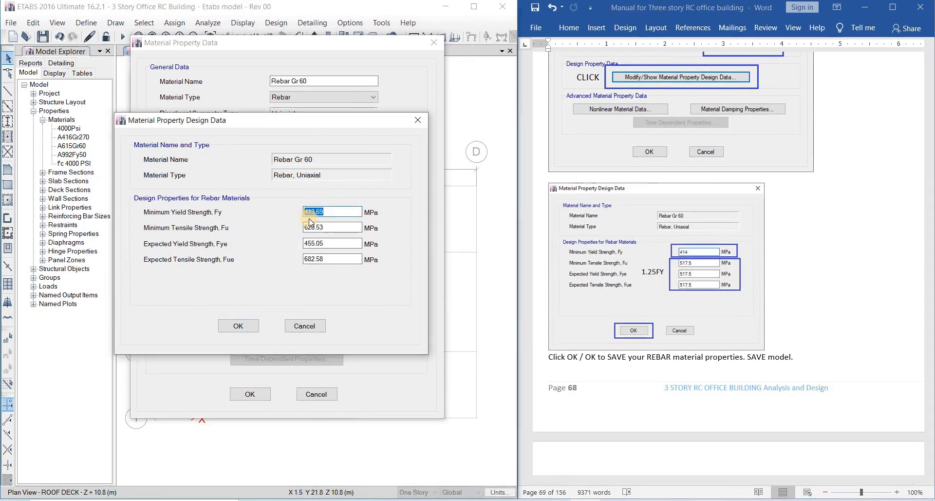
type("414")
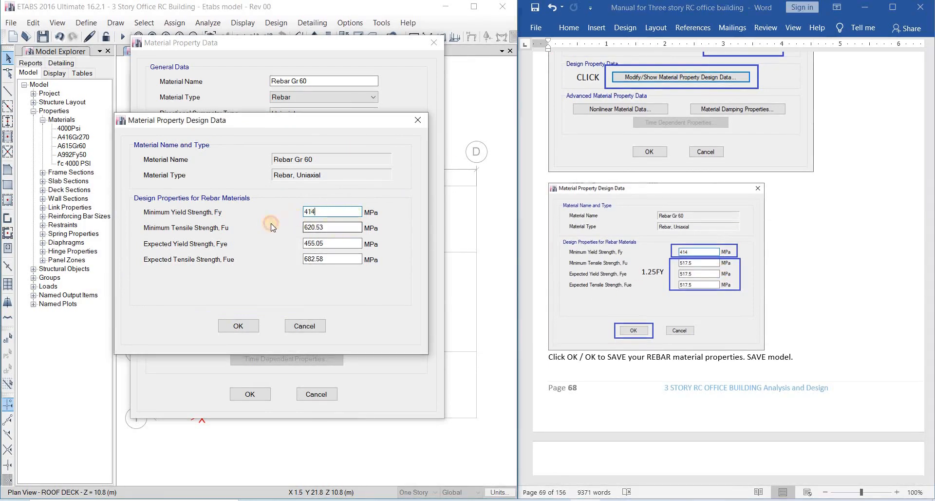
left_click(314, 228)
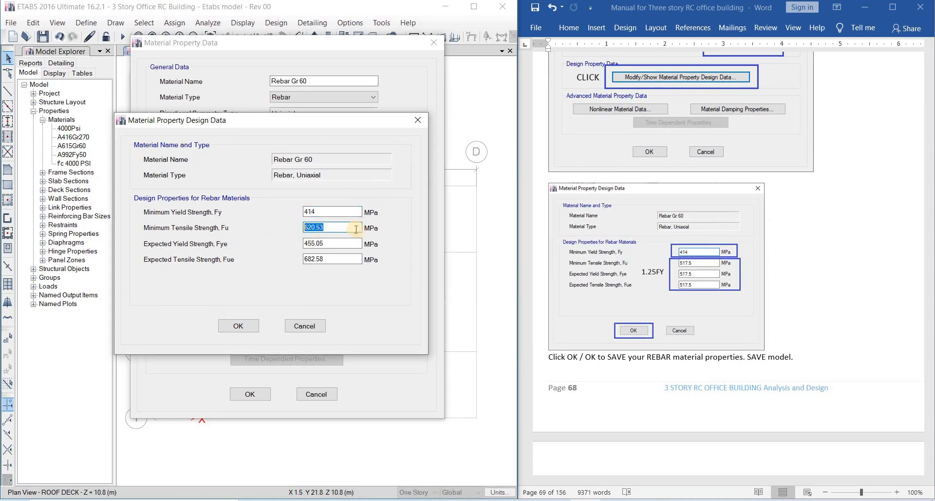
type("414*1.25")
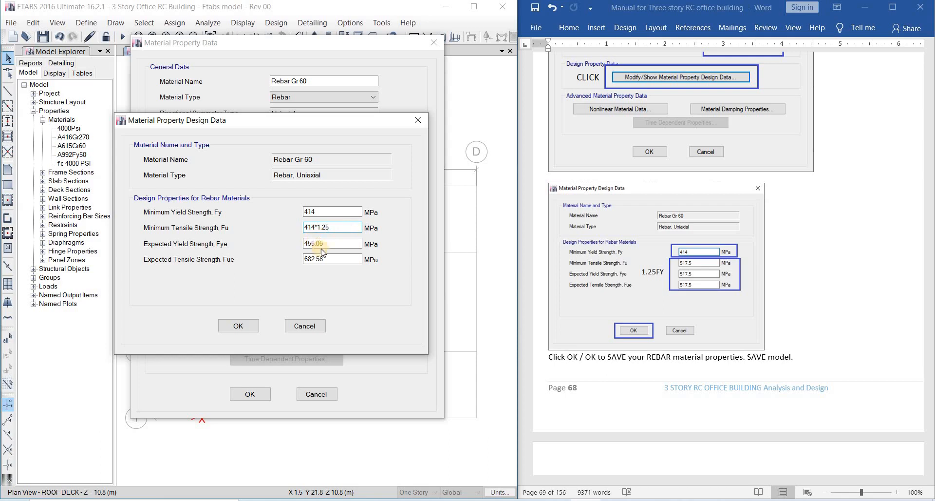
left_click(344, 244)
Step: Set the expected yield strength Fye and expected tensile strength Fue to 517.5 MPa and save the Rebar Gr 60 material
left_click_drag(331, 227, 291, 226)
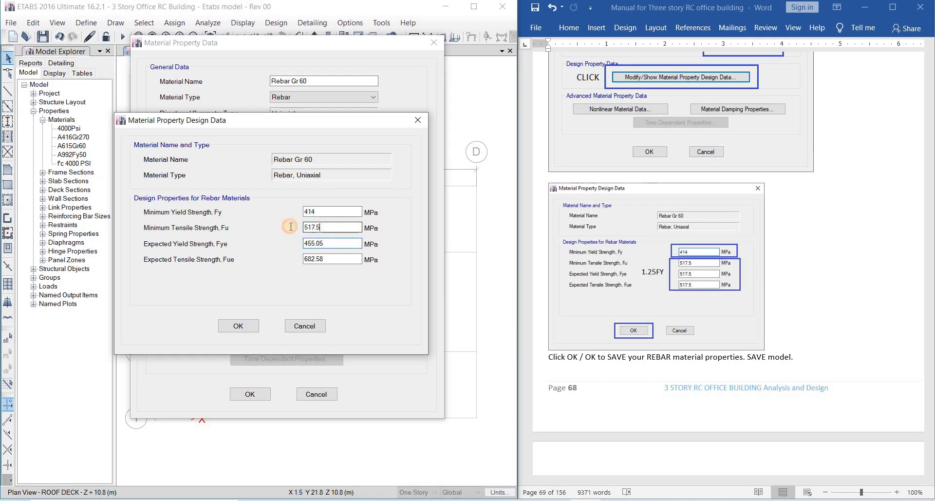
left_click(345, 246)
type("517.5")
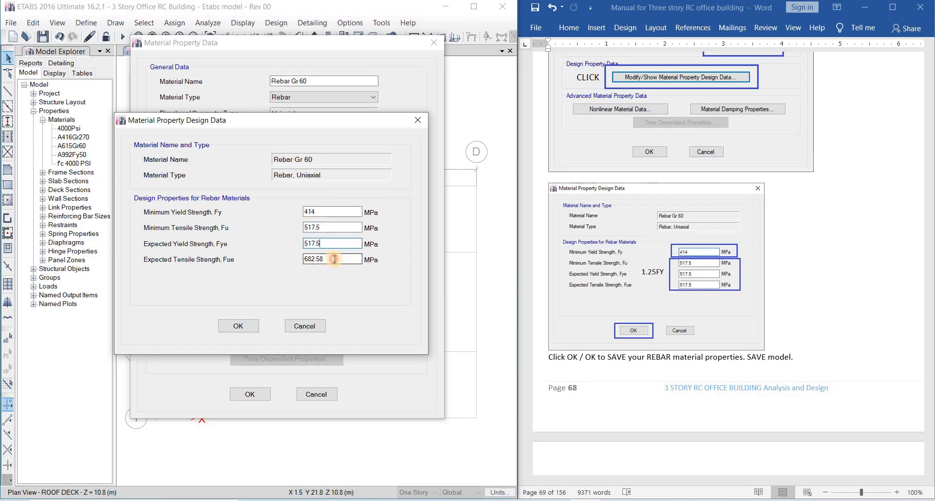
left_click(340, 258)
type("517.5")
left_click(254, 324)
left_click(251, 394)
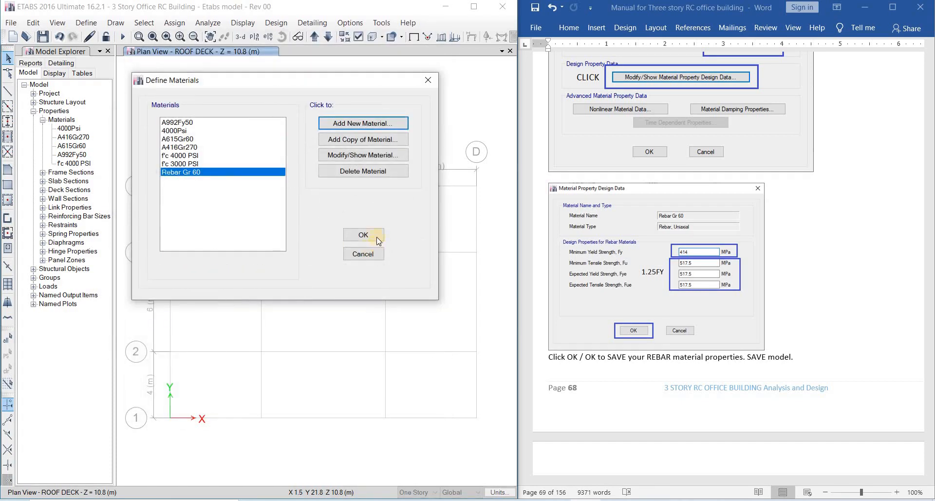
Step: Add a United States ASTM A615 Grade 40 rebar material, name it Rebar Gr 40 and open its design data
left_click(200, 178)
left_click(364, 124)
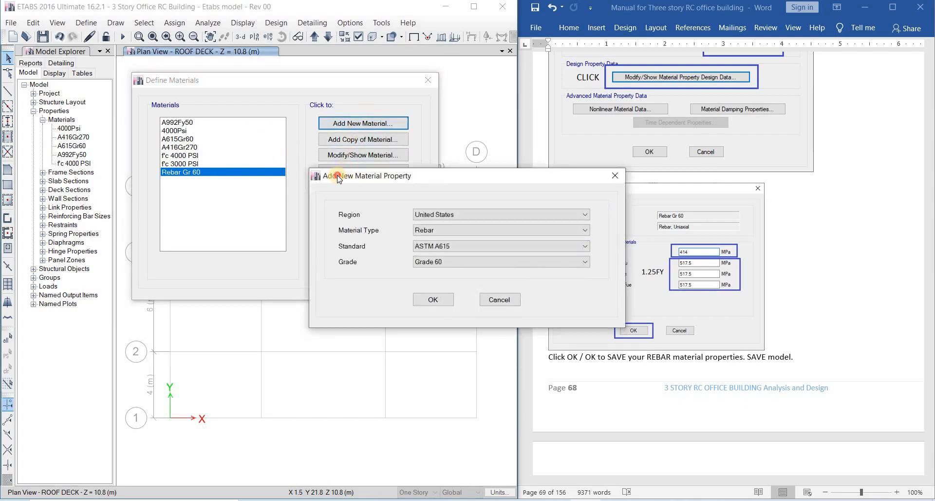
left_click(353, 195)
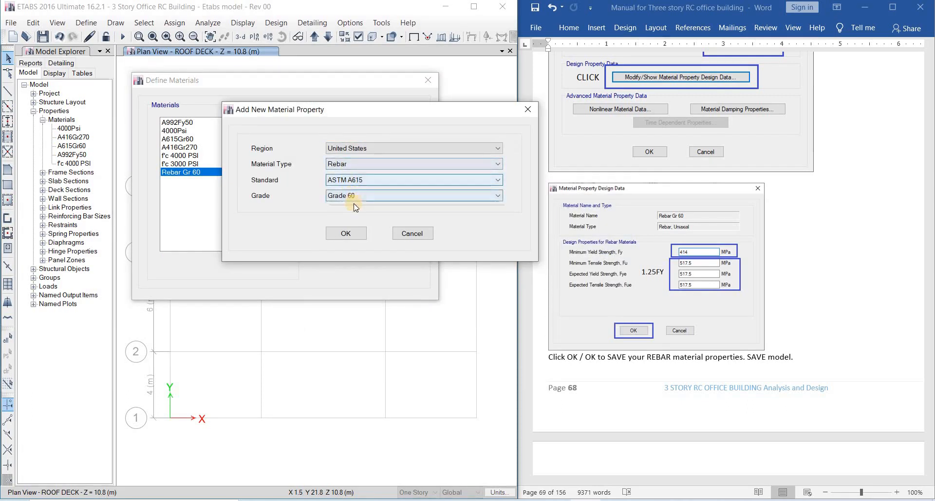
left_click(341, 206)
left_click(346, 233)
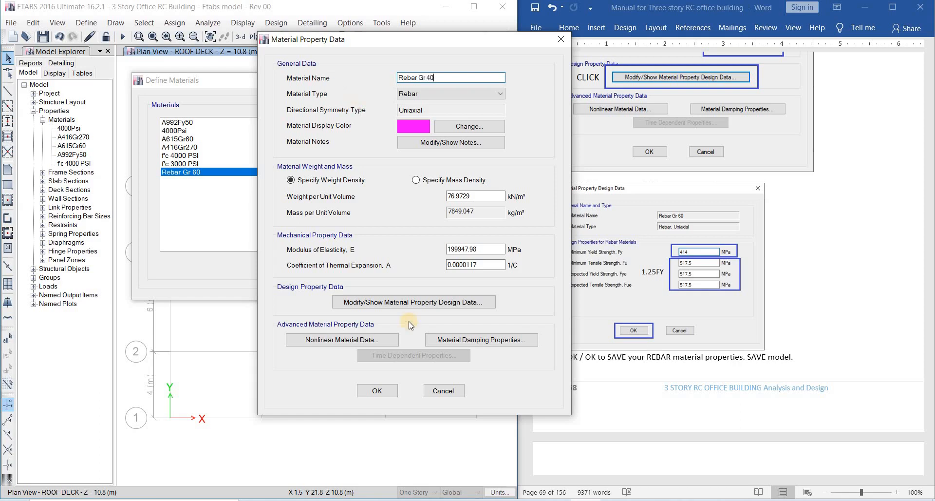
left_click(457, 303)
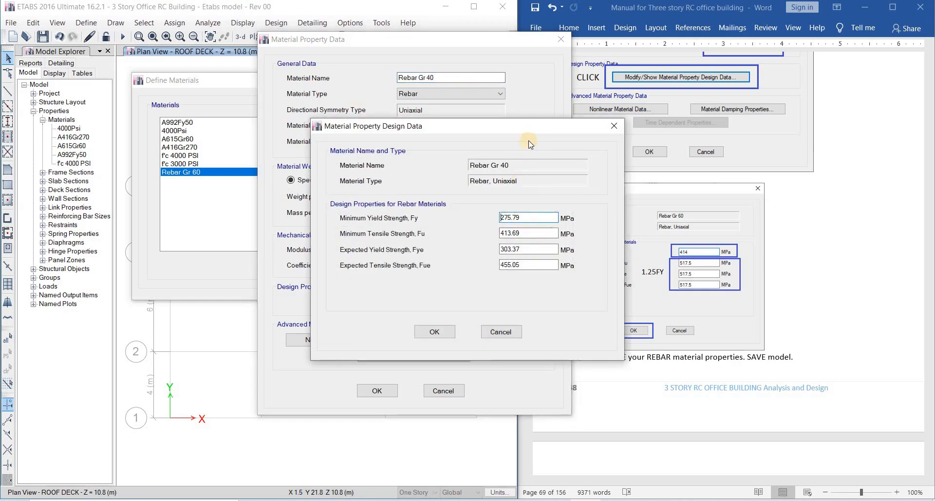
left_click_drag(392, 135, 225, 139)
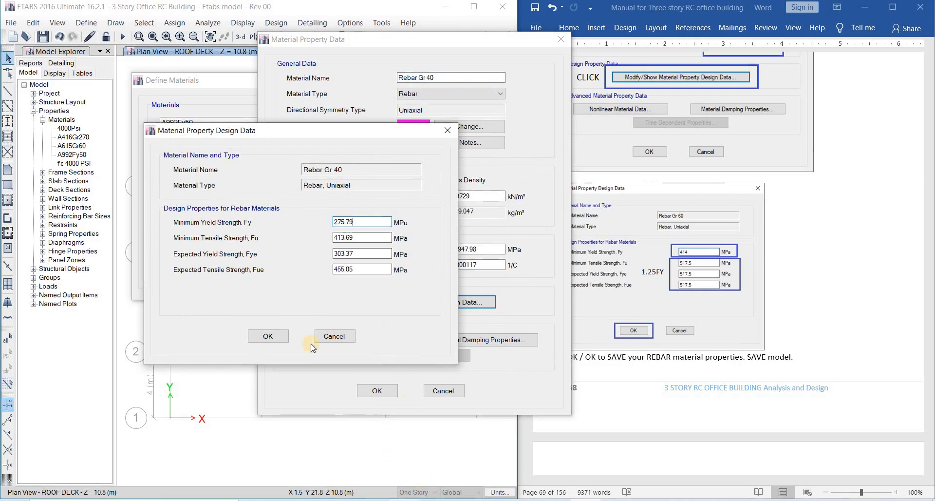
Step: Switch to Calculator and divide 40000 by 145 to convert the Grade 40 yield strength from psi to MPa
key("alt+Tab")
type("4")
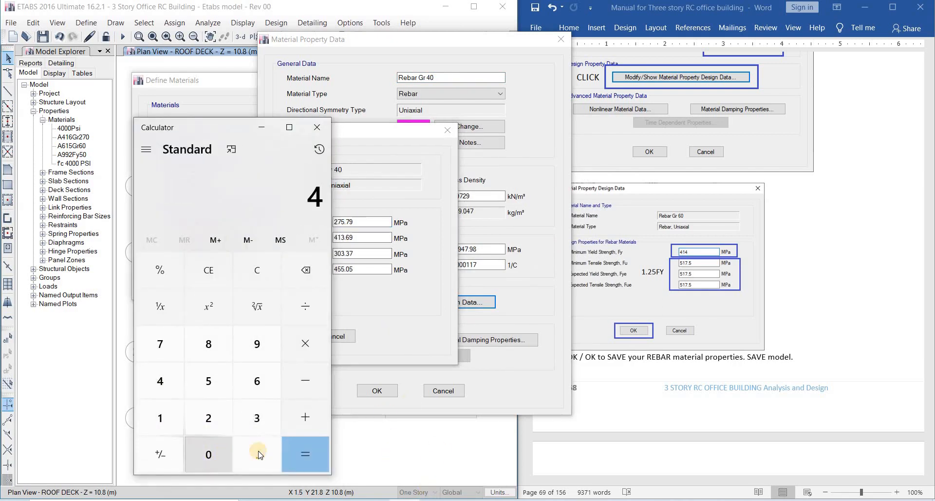
type("000")
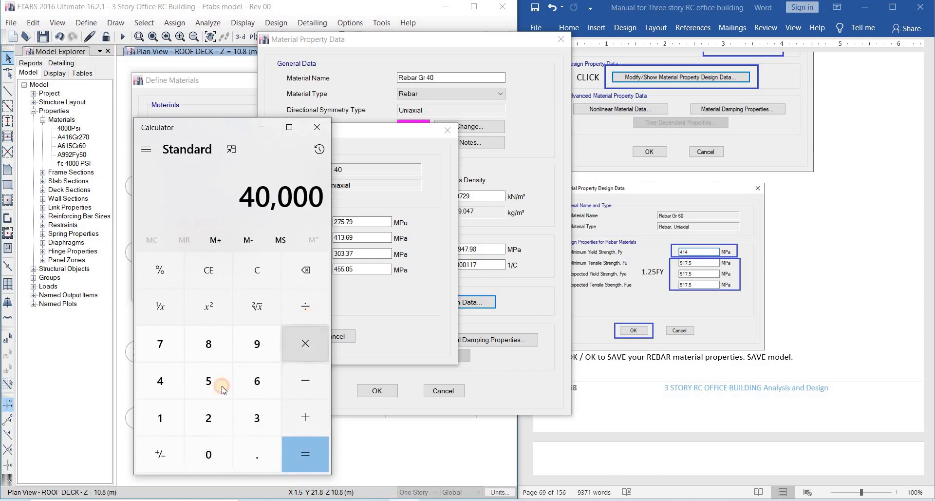
type("0*/145")
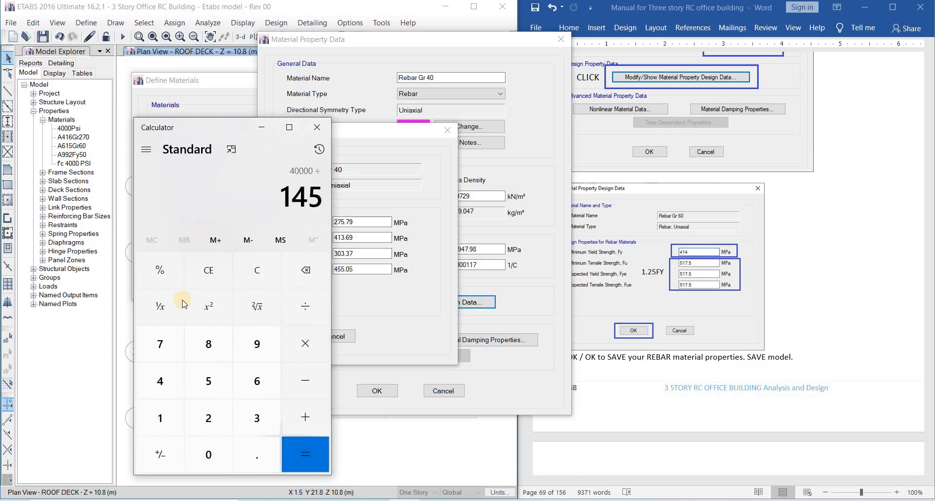
key("Return")
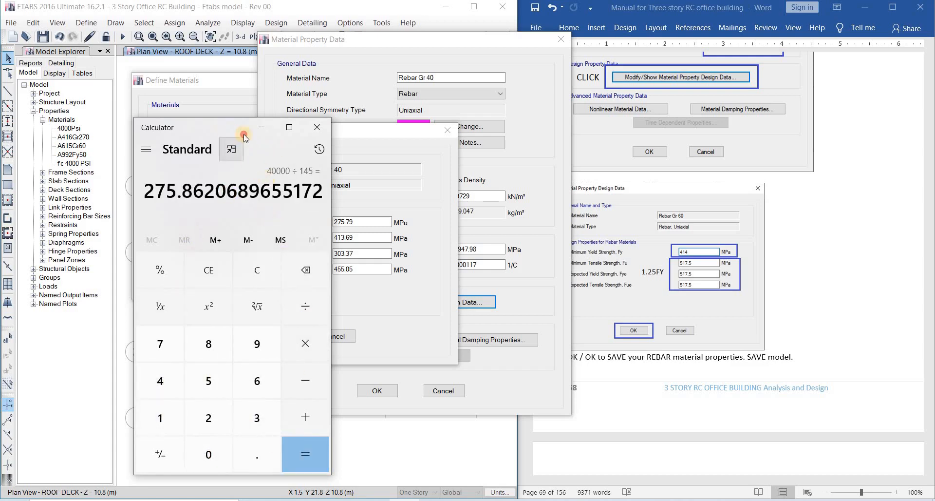
left_click_drag(227, 133, 300, 125)
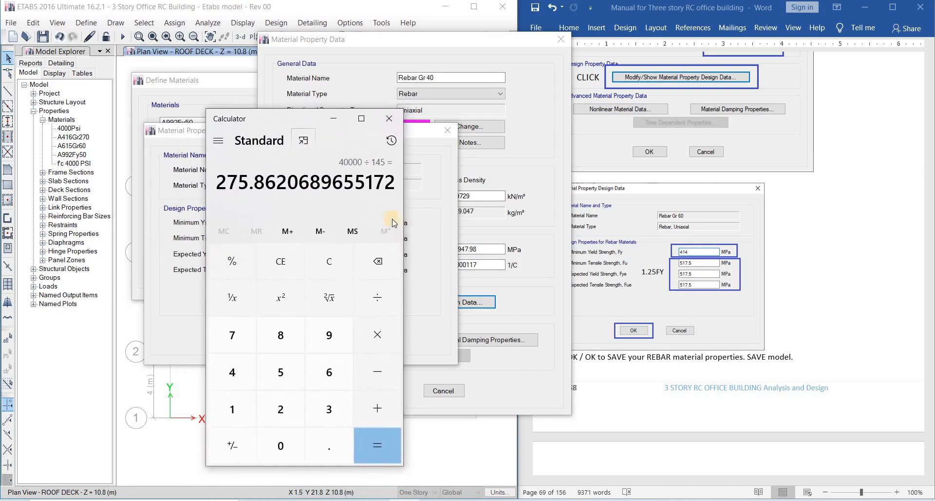
left_click(335, 123)
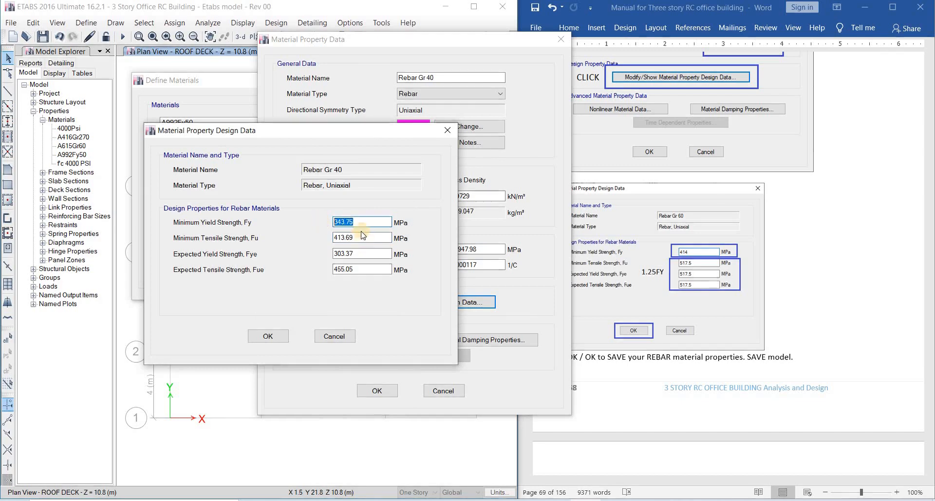
Step: In the Rebar Gr 40 design data, set minimum yield strength Fy to 275 MPa and minimum tensile strength Fu to 343.75 MPa
key("Tab")
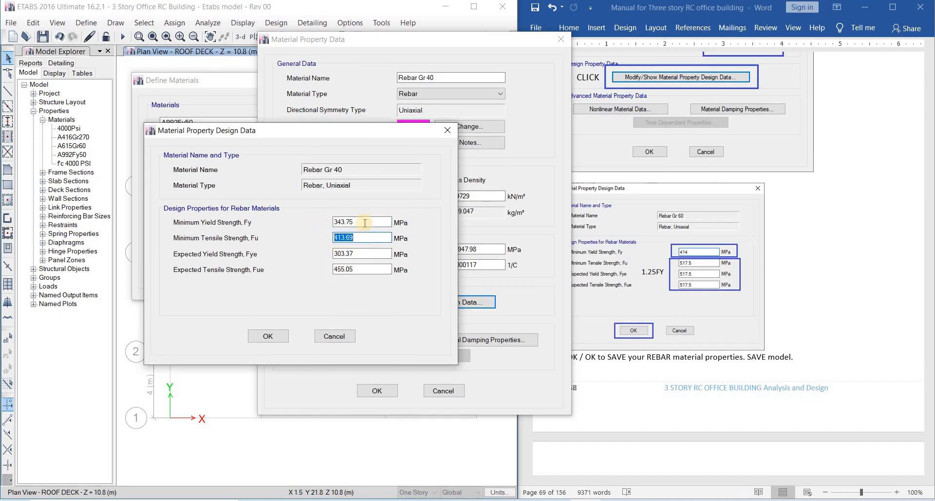
type("343.75")
key("shift+Tab")
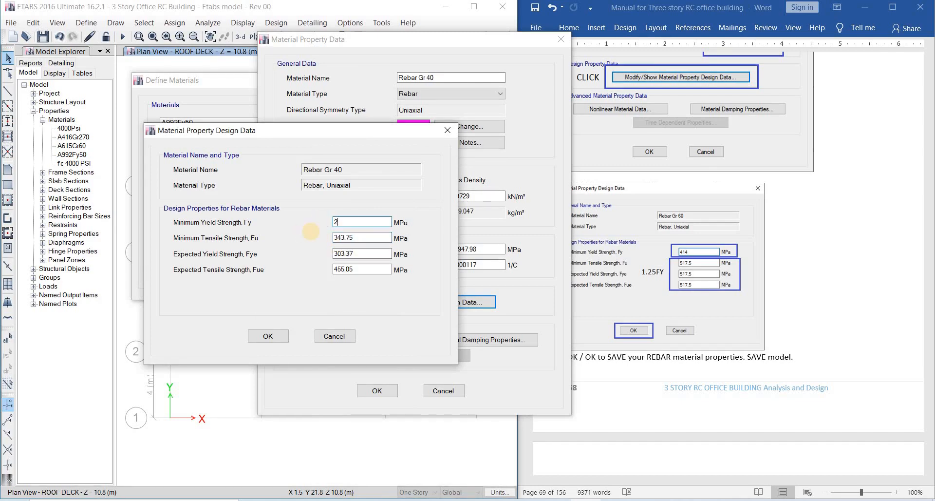
key("Tab")
key("ctrl+c")
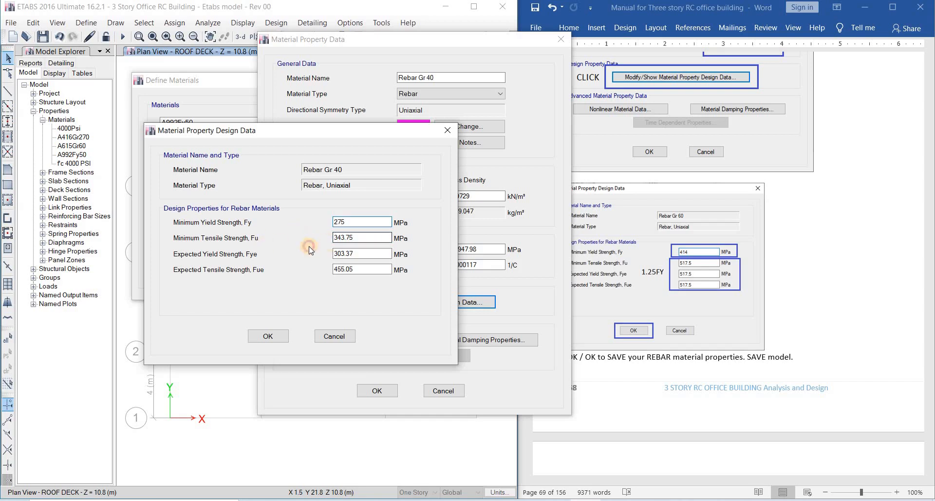
Step: Set the expected yield strength Fye and expected tensile strength Fue to 343.75 MPa and save the Rebar Gr 40 material
key("Tab")
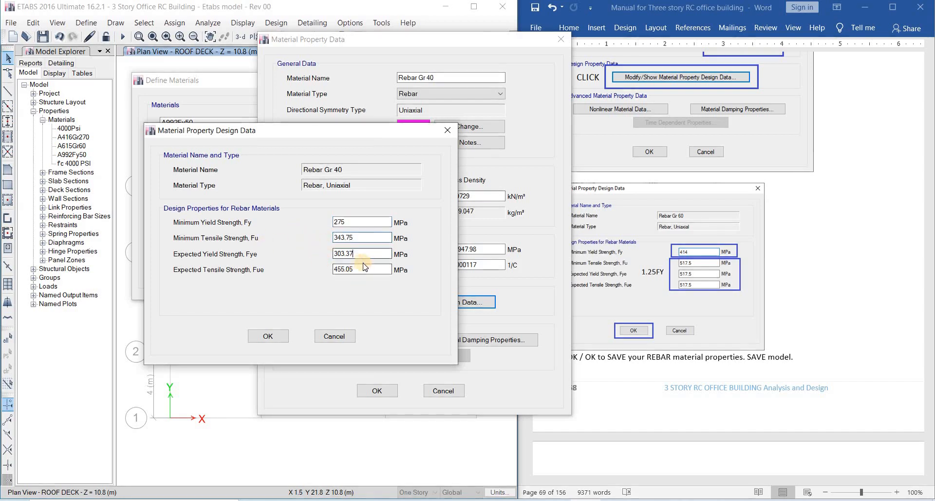
key("ctrl+v")
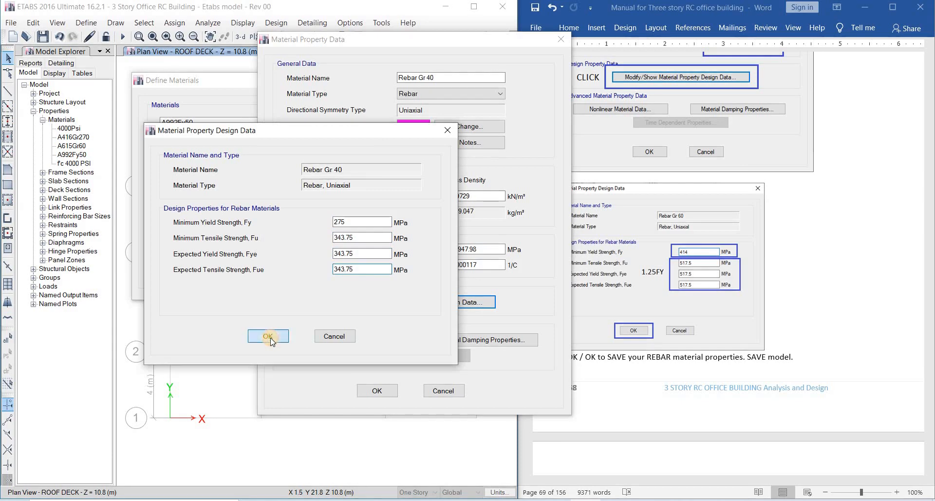
left_click(269, 337)
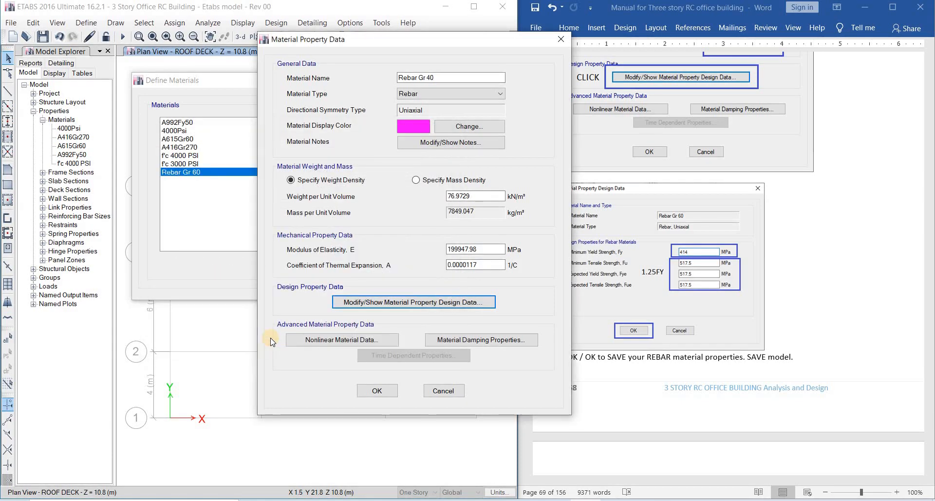
left_click(382, 396)
Step: Review the newly defined concrete and rebar materials in the materials list
left_click(205, 155)
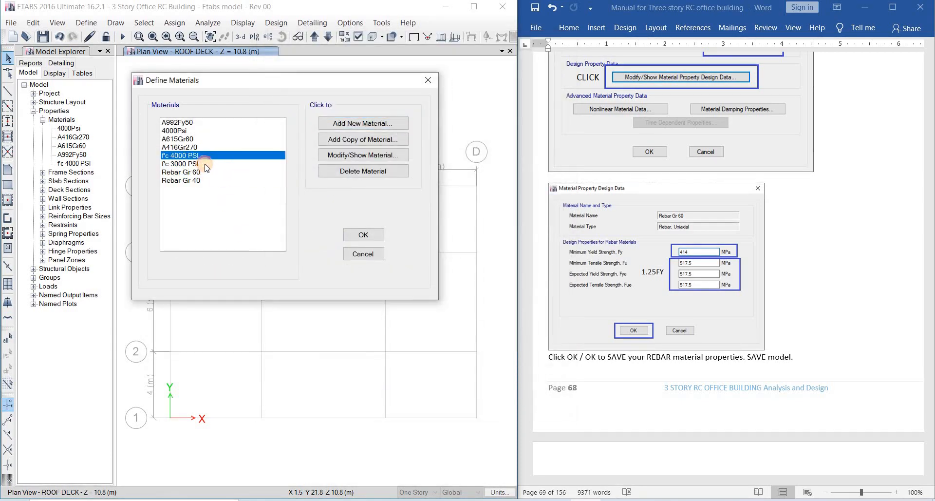
left_click(204, 163)
left_click(203, 173)
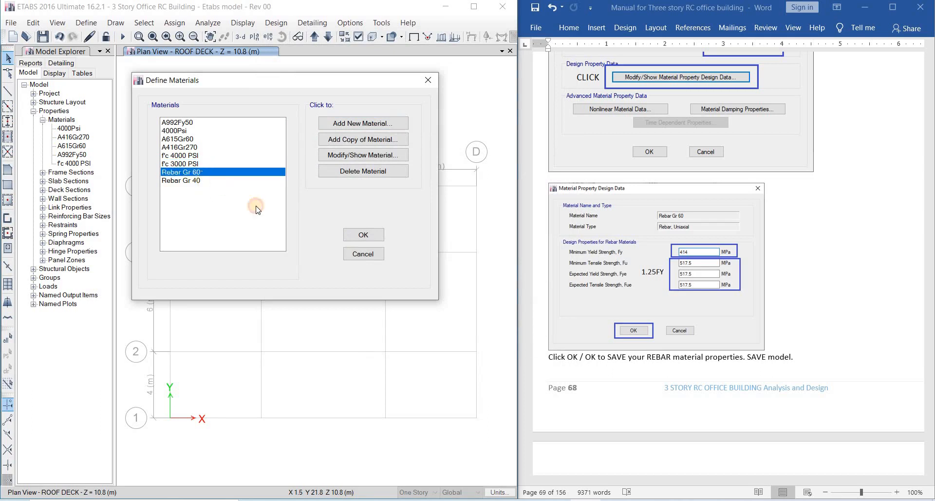
key("Down")
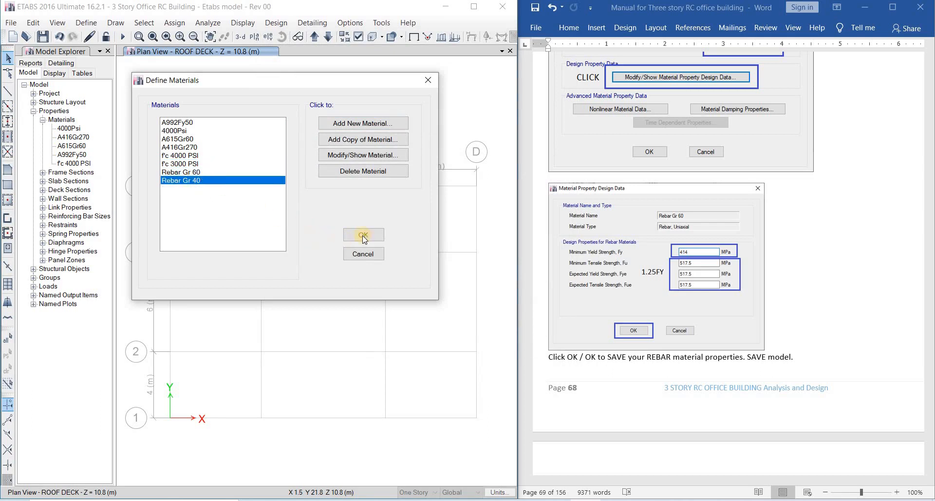
left_click(203, 156)
left_click(208, 174)
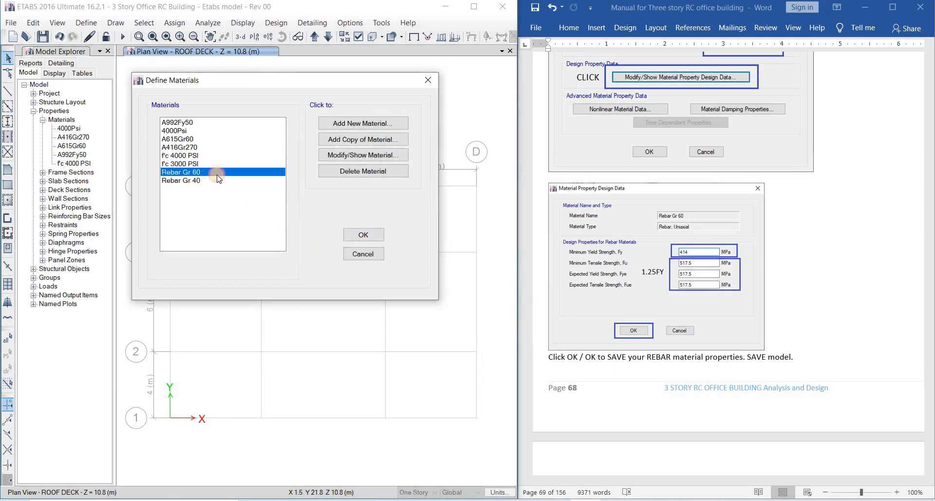
left_click(210, 180)
left_click(214, 173)
Step: Accept the defined materials and save the model
left_click(350, 238)
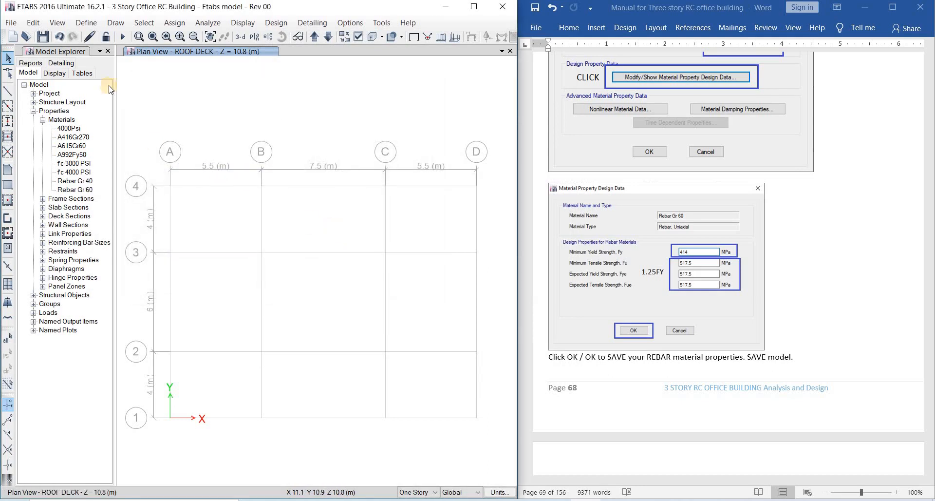
left_click(13, 23)
left_click(44, 81)
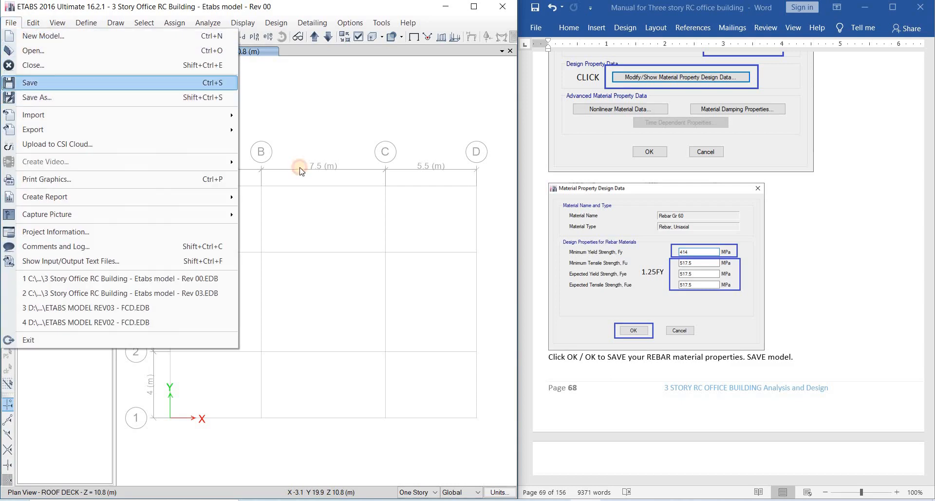
Step: Read the manual's instructions on defining frame sections, from adding a property to the column section data
scroll(630, 286, "down", 10)
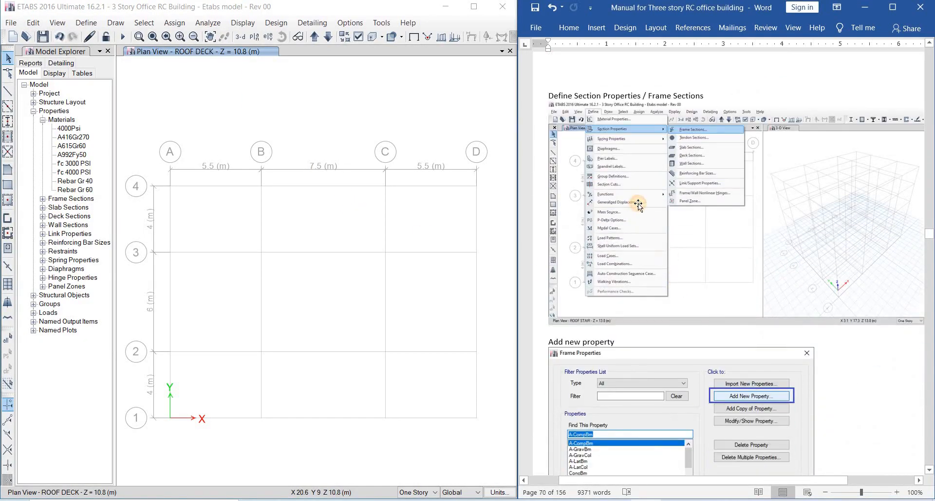
left_click(646, 205)
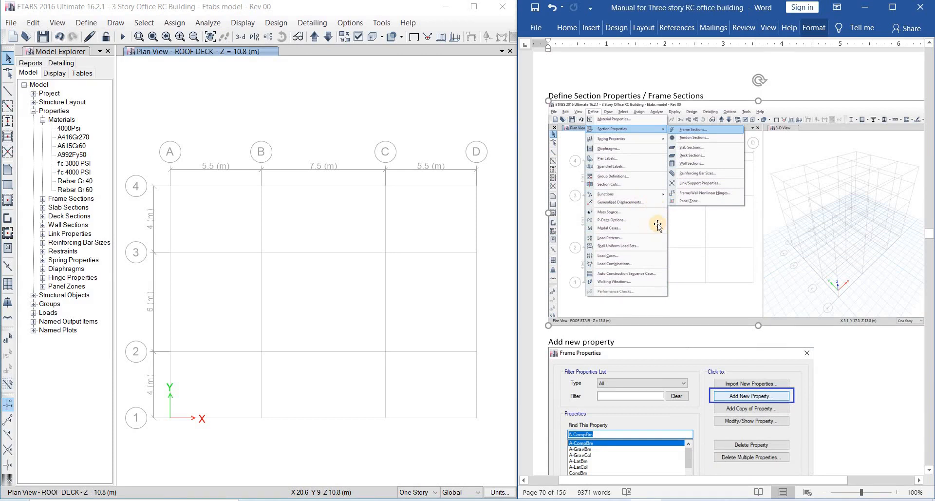
scroll(661, 222, "down", 1)
scroll(662, 230, "down", 4)
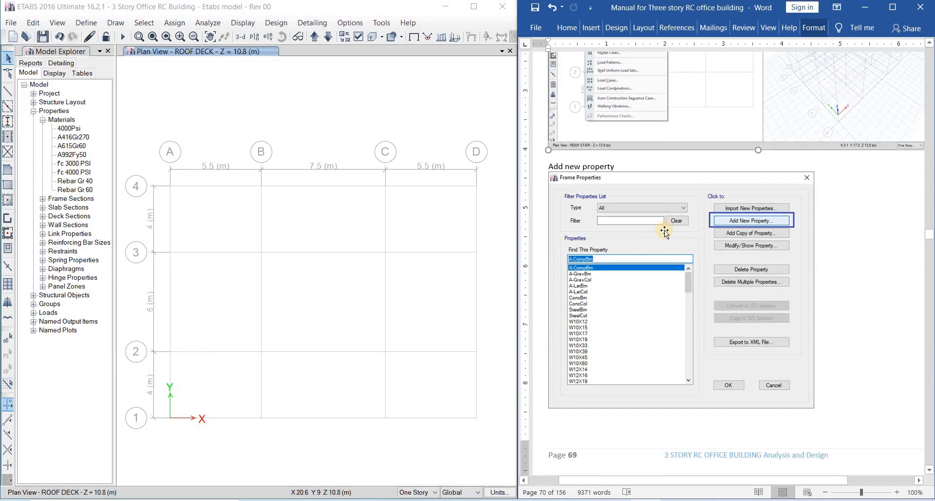
scroll(672, 228, "up", 2)
scroll(679, 227, "down", 6)
scroll(681, 228, "down", 14)
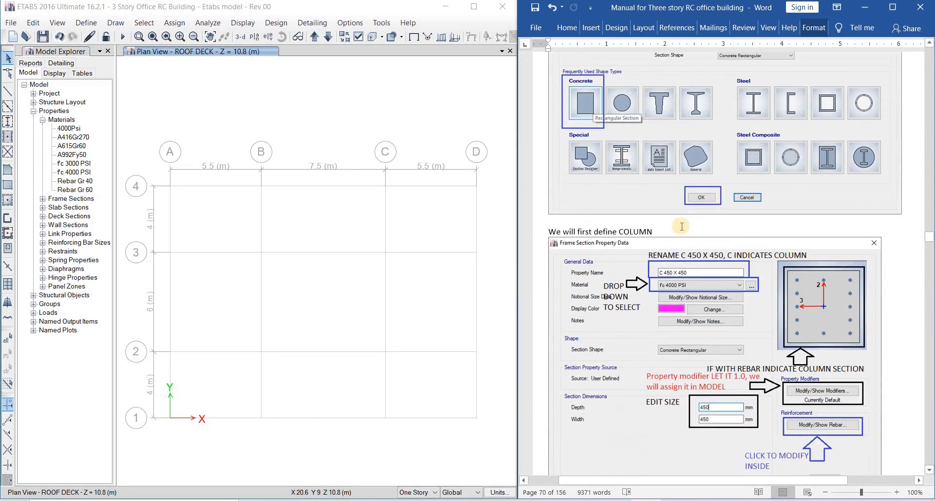
scroll(682, 226, "down", 4)
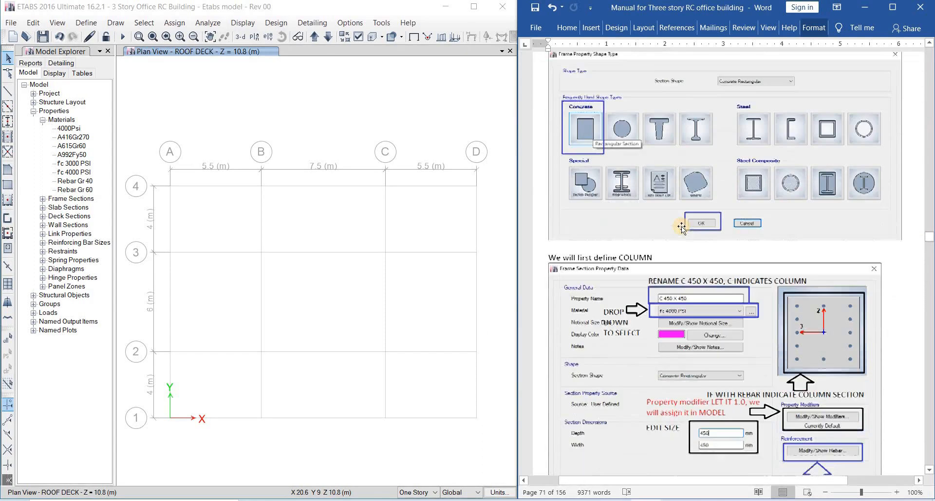
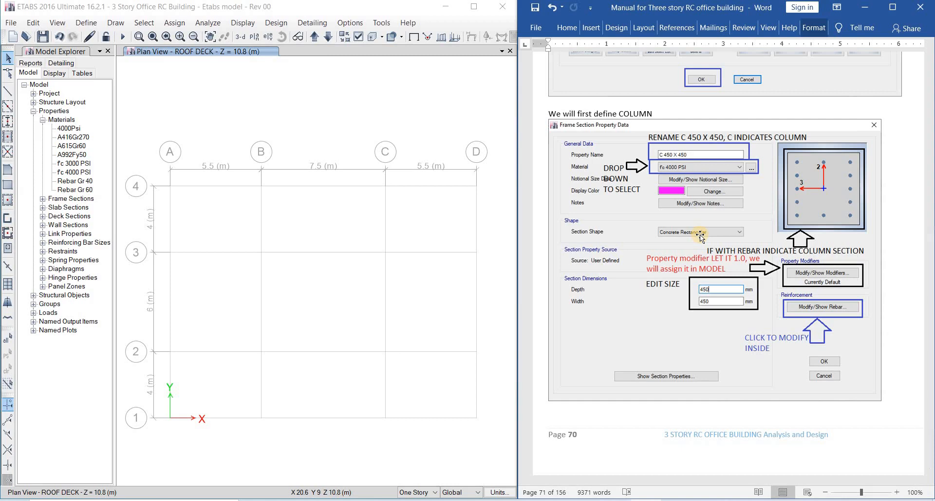
Step: Open the frame section property definitions and place the dialog clear of the manual
left_click(325, 218)
middle_click_drag(324, 229, 326, 207)
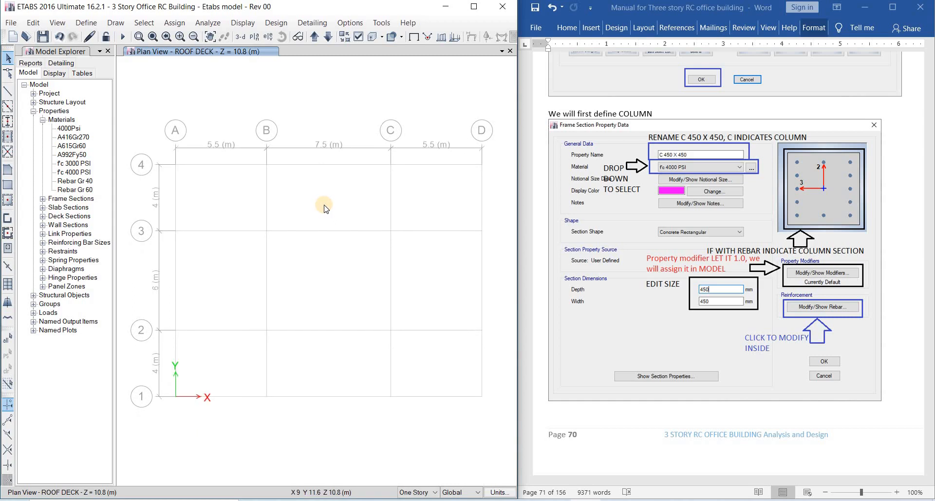
left_click(87, 23)
mouse_move(141, 53)
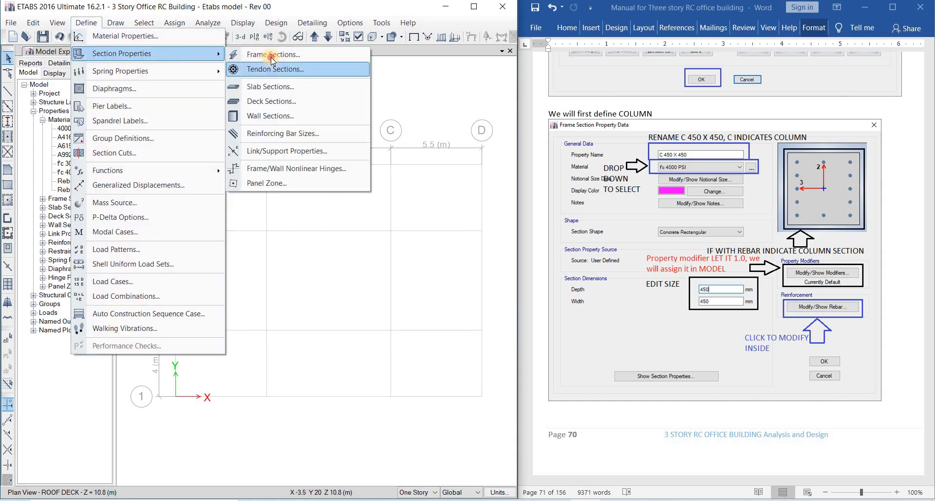
left_click(271, 57)
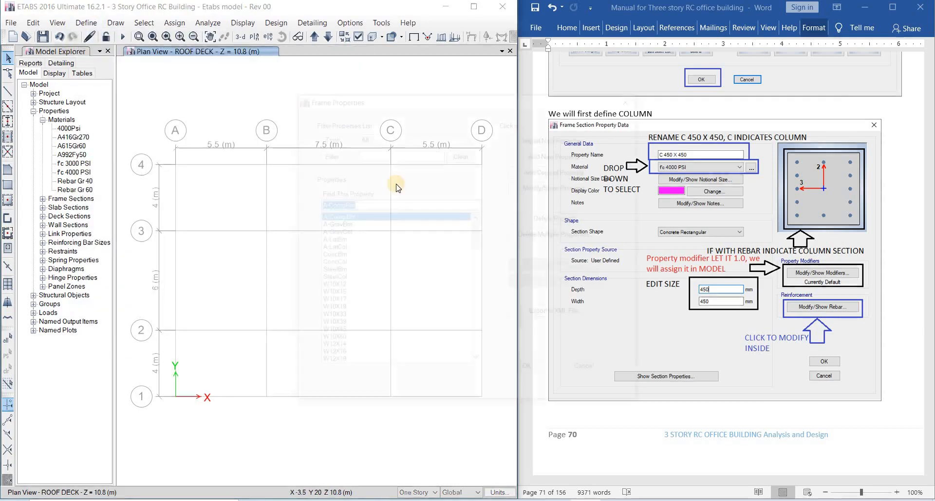
left_click_drag(413, 105, 163, 103)
Step: Examine the manual's settings for the rectangular column section and its reinforcement data
left_click(692, 217)
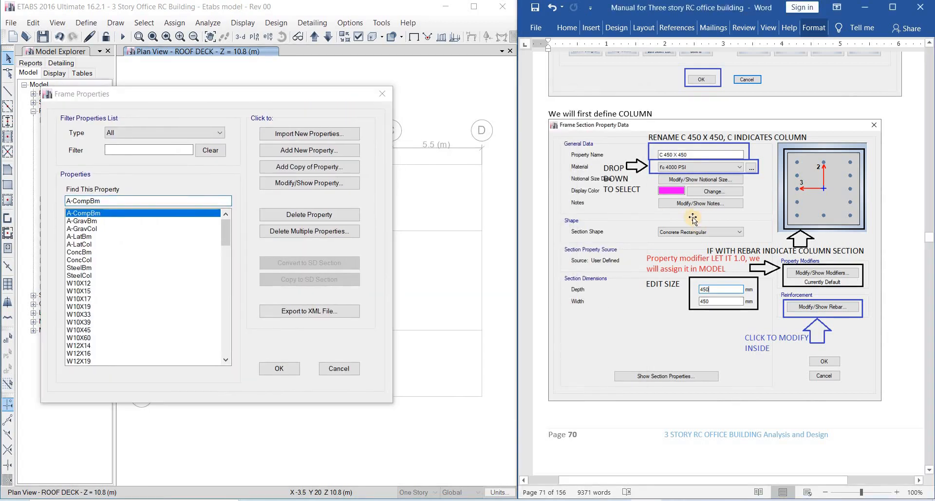
scroll(693, 217, "up", 5)
scroll(693, 218, "up", 3)
scroll(695, 209, "down", 12)
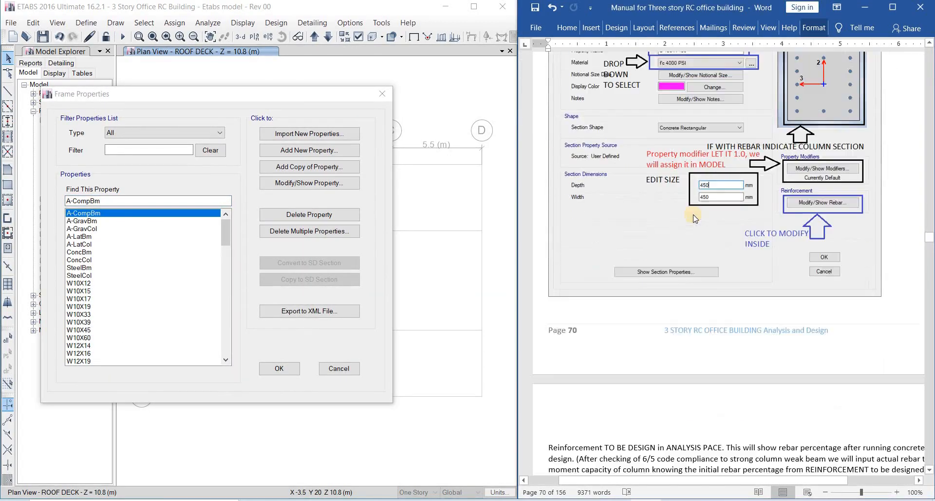
scroll(695, 201, "down", 3)
scroll(686, 203, "down", 3)
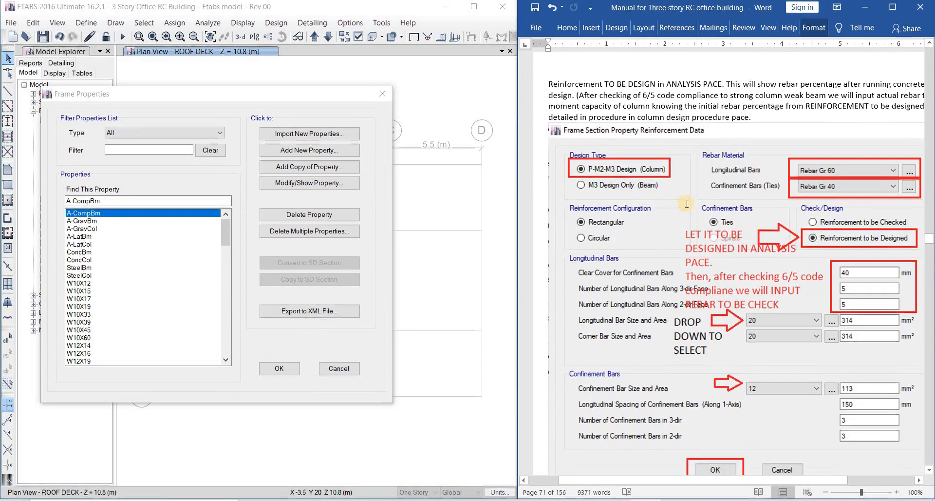
scroll(687, 204, "up", 13)
scroll(688, 204, "up", 2)
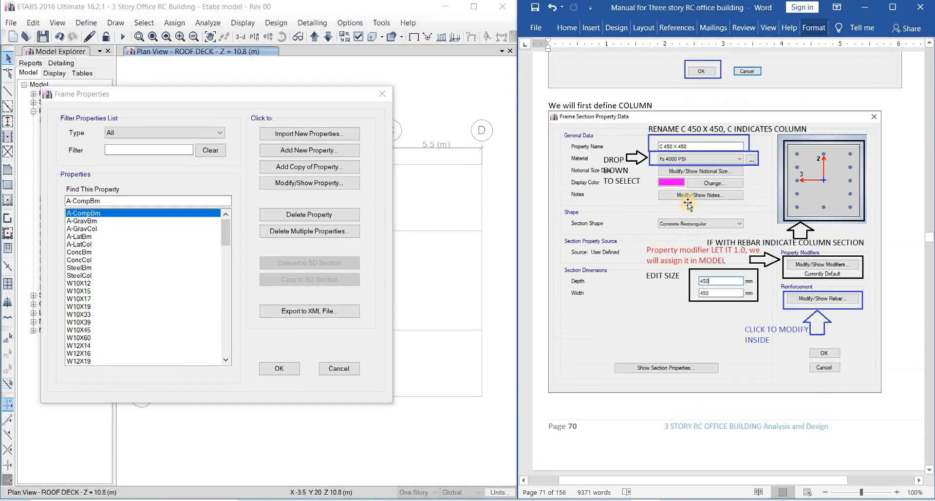
left_click_drag(236, 97, 267, 92)
scroll(660, 219, "up", 7)
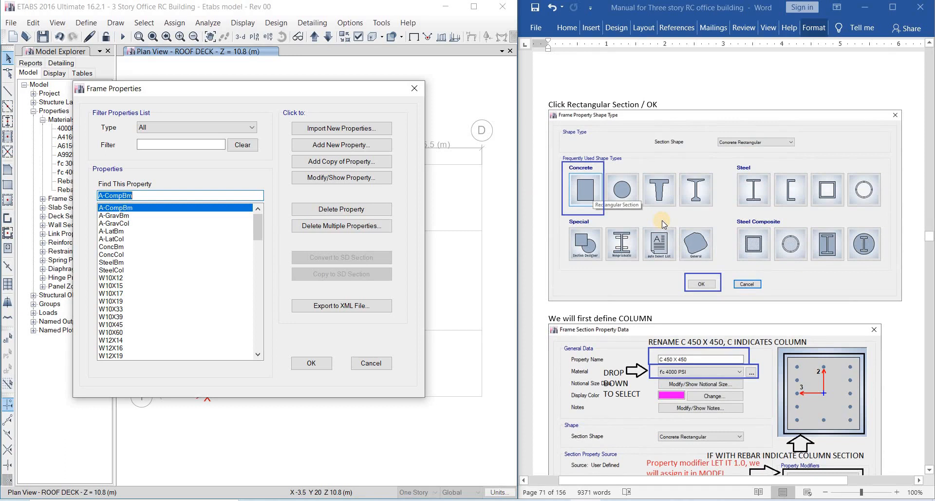
scroll(663, 224, "down", 20)
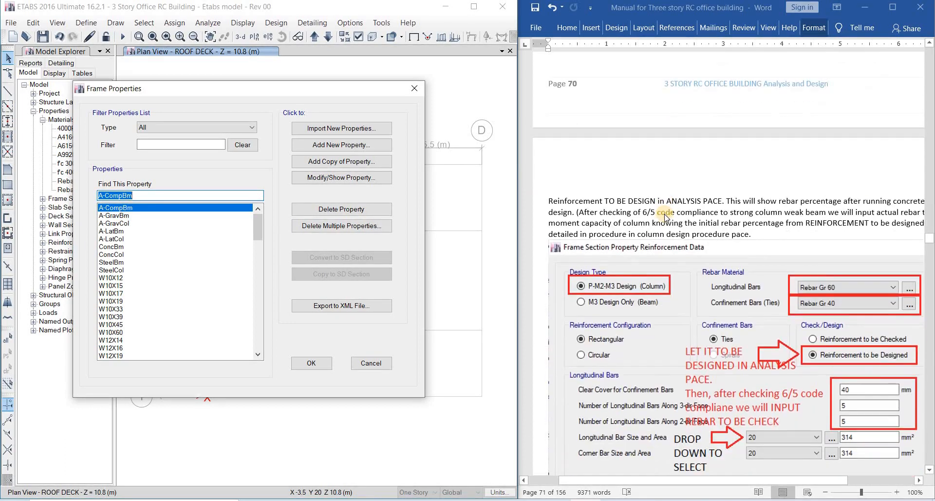
Step: Add a new frame property with the Concrete Rectangular section shape, checking the manual's column settings
left_click(349, 146)
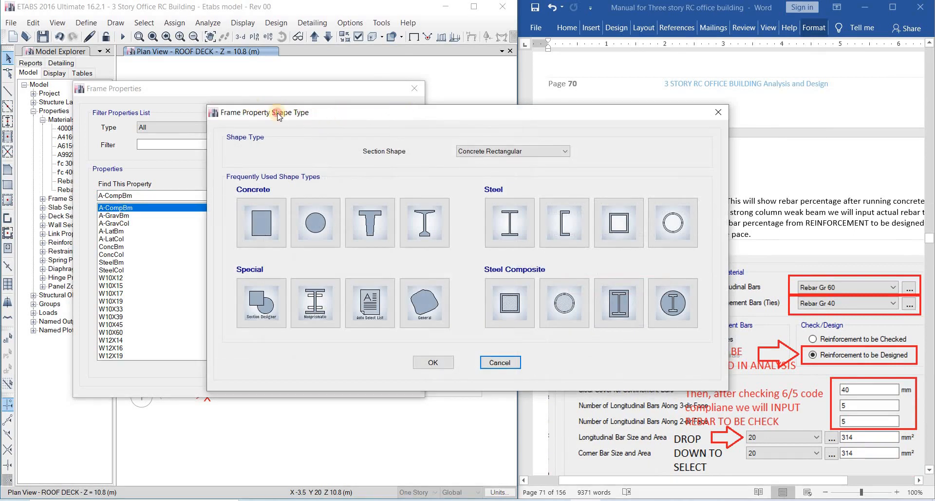
left_click_drag(278, 114, 75, 74)
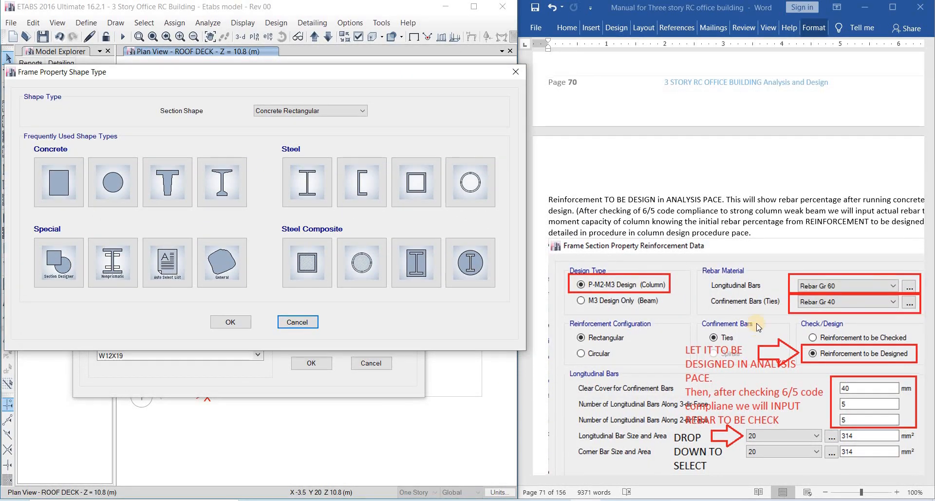
scroll(758, 326, "down", 7)
scroll(754, 331, "up", 4)
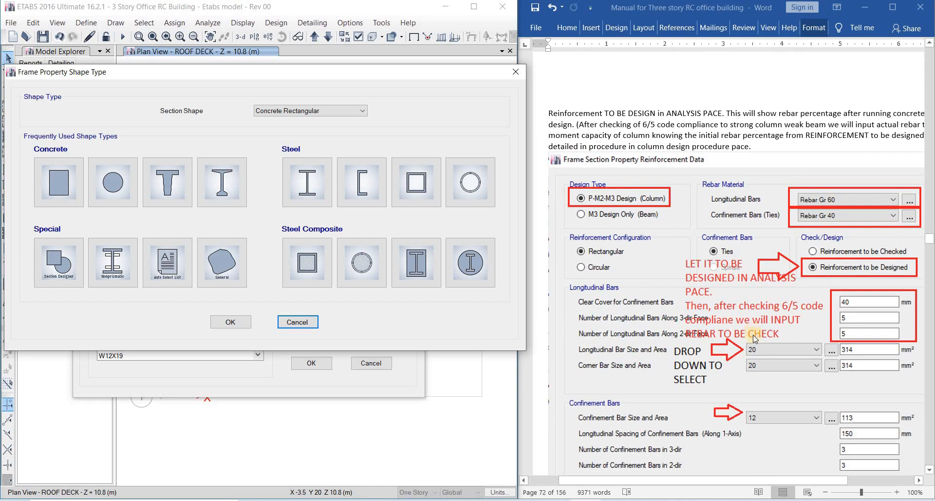
scroll(755, 336, "up", 15)
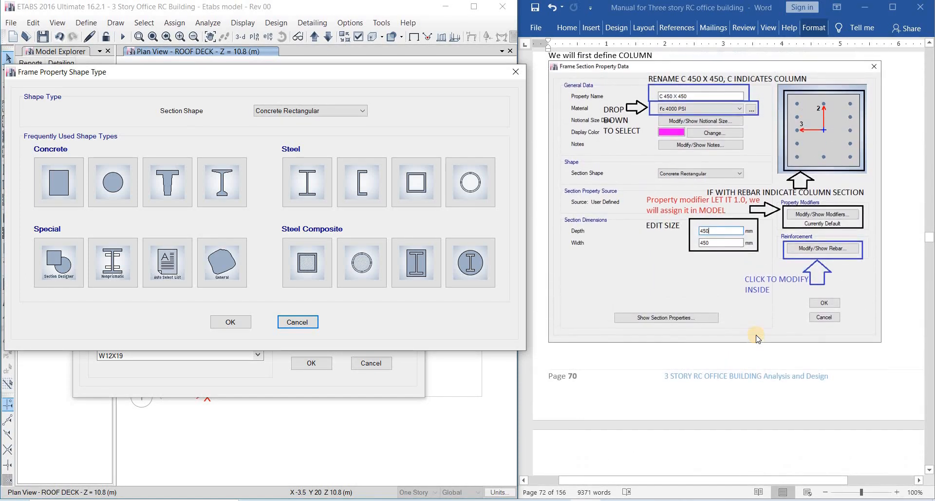
scroll(757, 337, "up", 4)
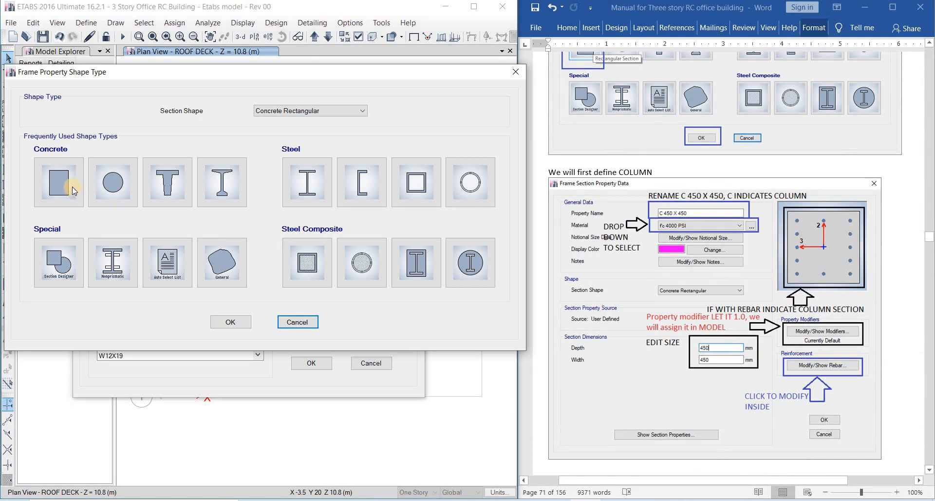
left_click(72, 186)
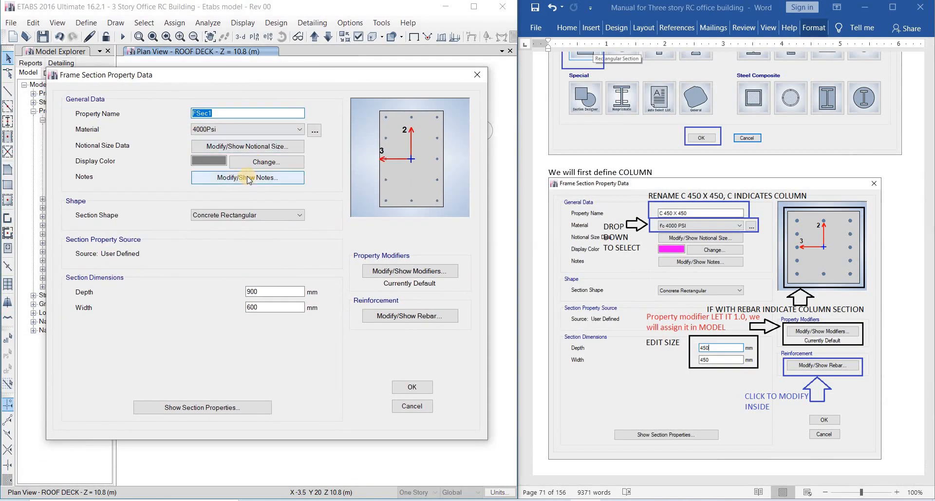
Step: Name the column section C 450 X 450 and assign it the f'c 4000 PSI material
type("C 450 X 450")
left_click(269, 129)
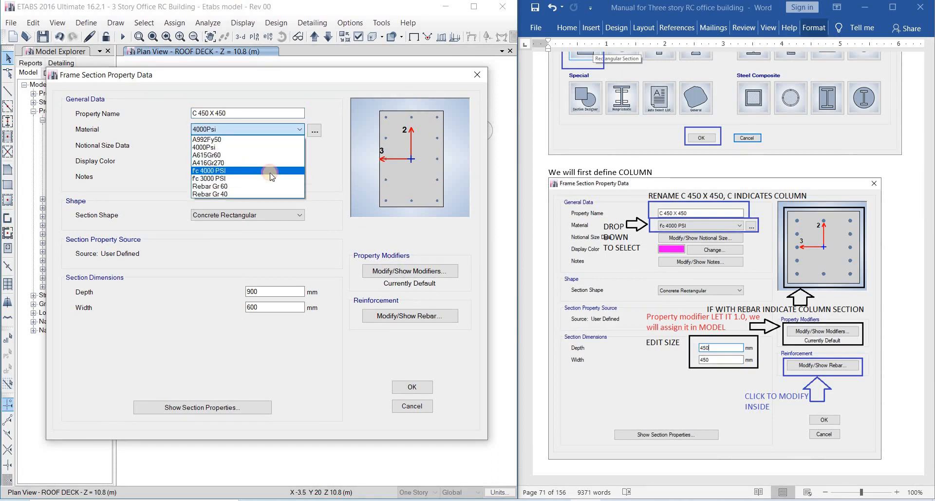
left_click(270, 173)
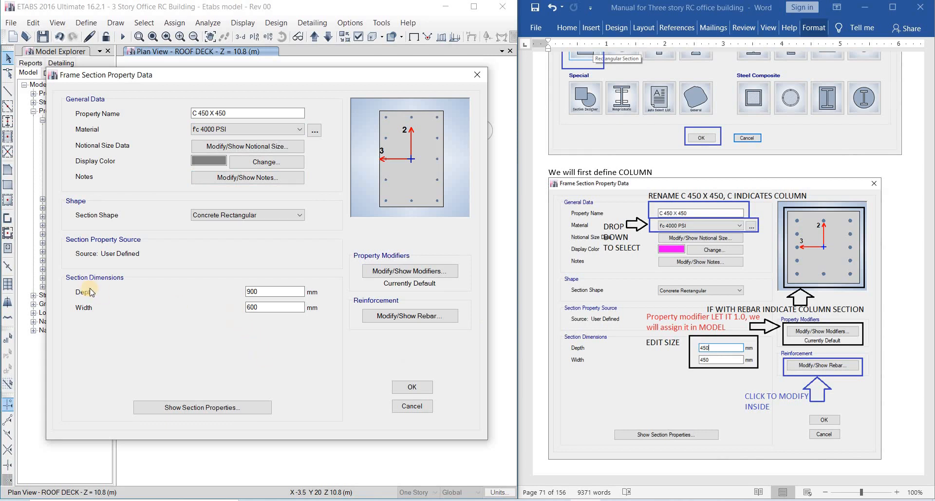
Step: Set the column section's depth and width both to 450 mm
double_click(269, 295)
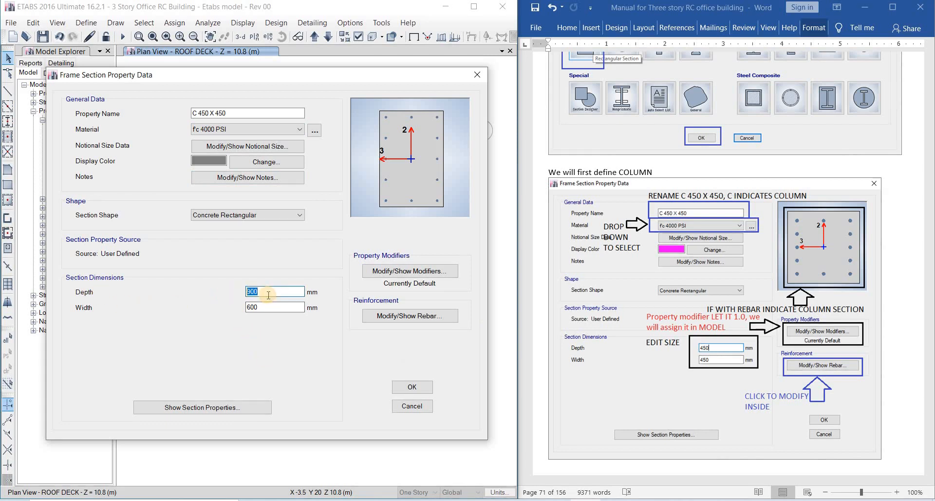
type("450")
double_click(265, 308)
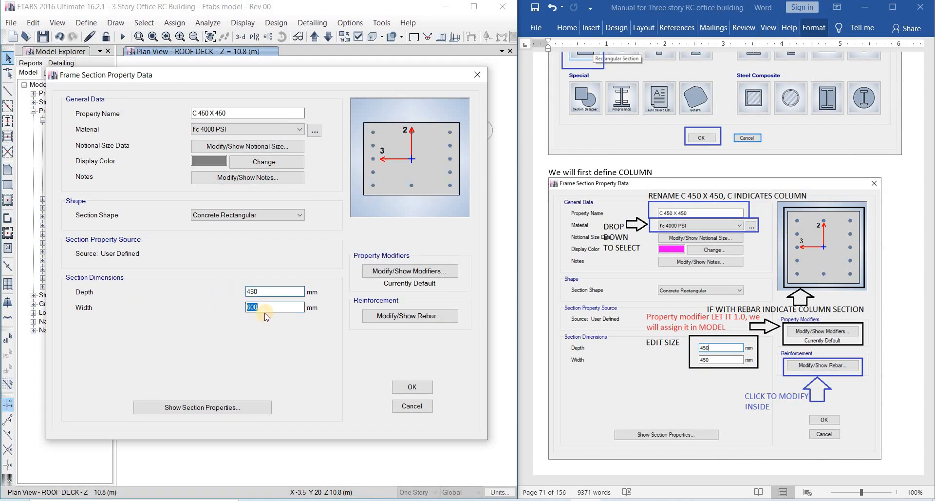
type("450")
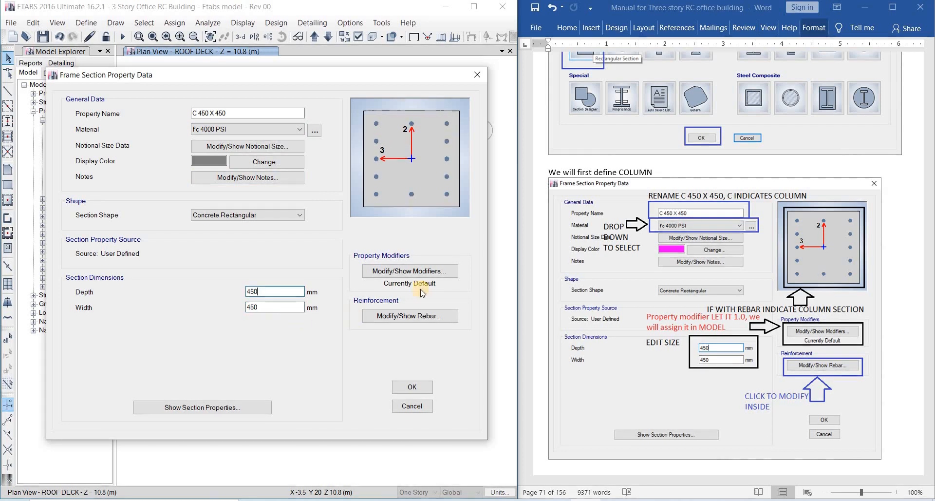
Step: Check the column section's property and stiffness modification factors, and move the section dialog slightly aside
left_click(409, 271)
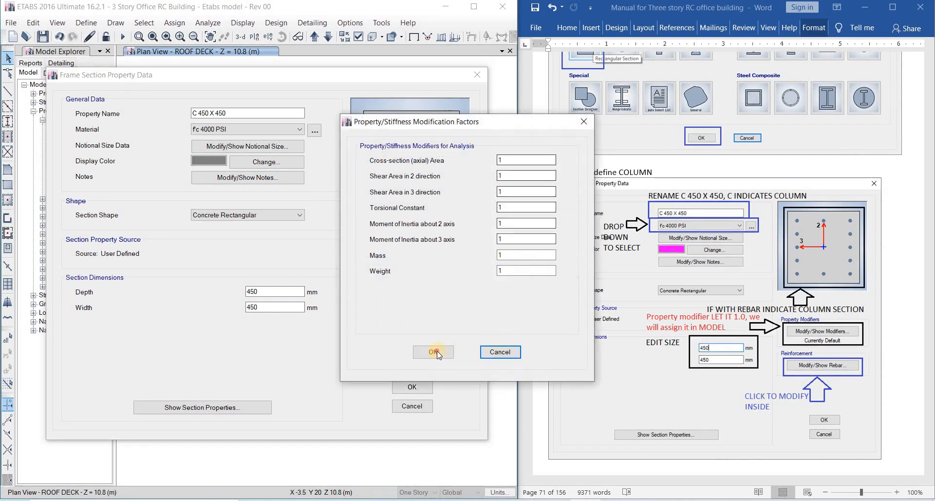
key("Return")
left_click_drag(372, 73, 358, 69)
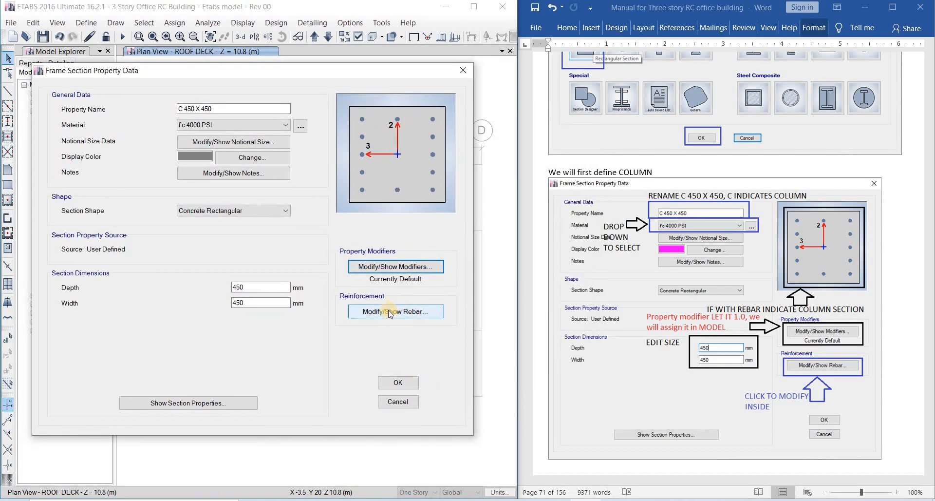
Step: Open the column section's reinforcement data and find the matching column reinforcement settings in the manual
left_click(389, 312)
left_click_drag(476, 68, 287, 54)
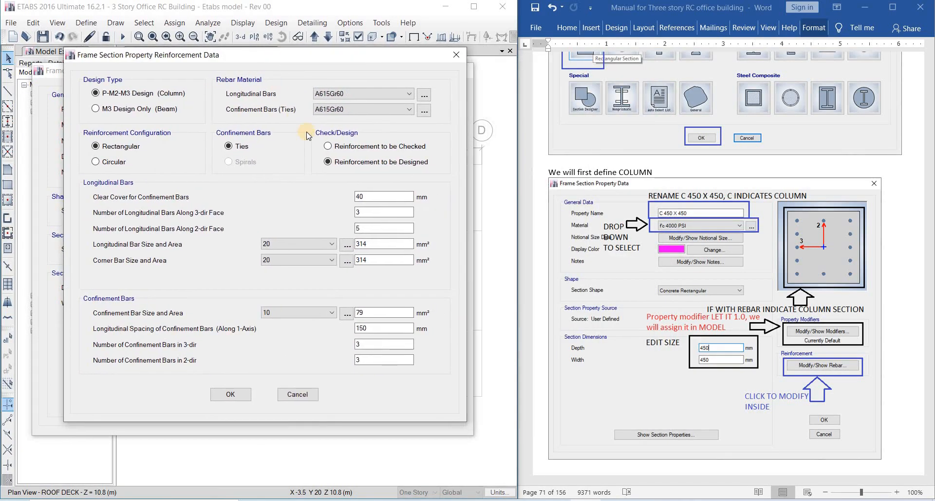
scroll(632, 329, "down", 4)
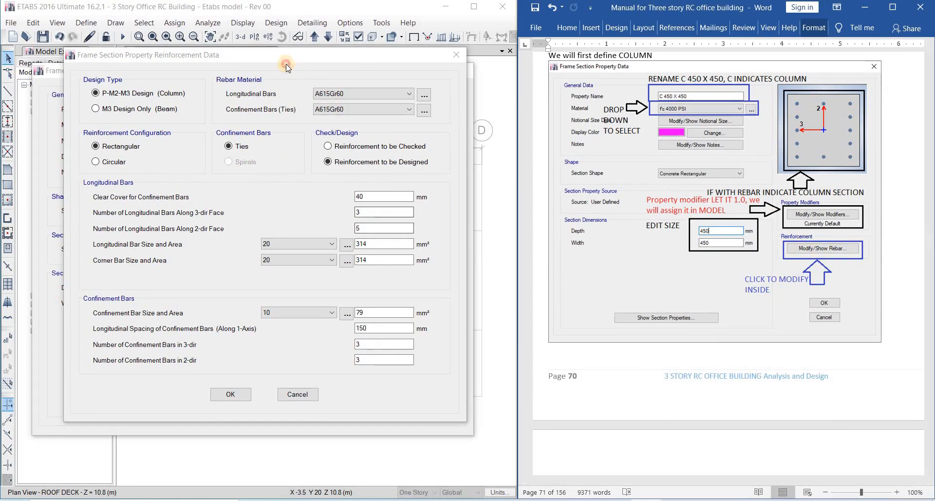
left_click_drag(286, 60, 282, 64)
scroll(717, 263, "down", 12)
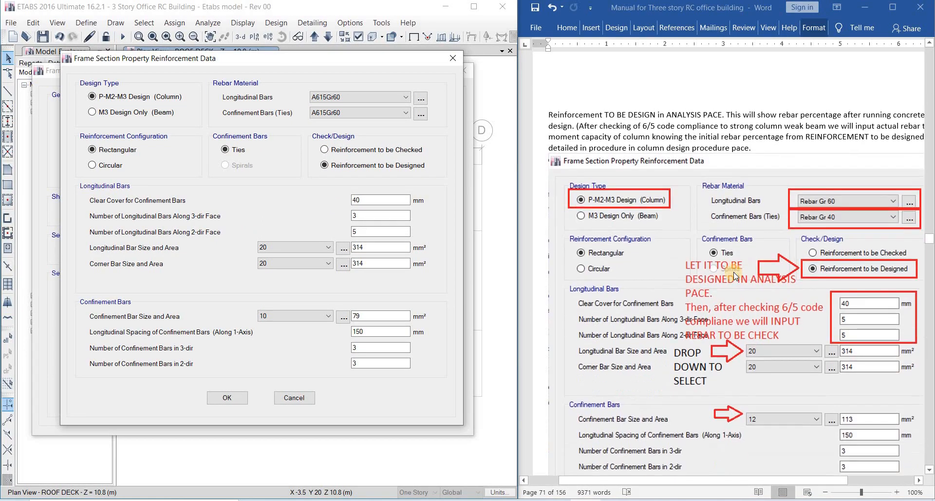
scroll(722, 258, "down", 3)
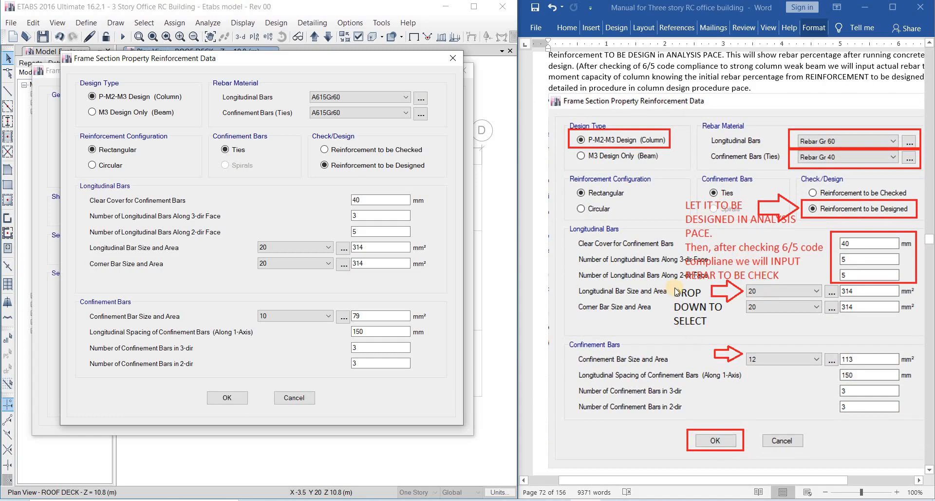
scroll(682, 280, "down", 2)
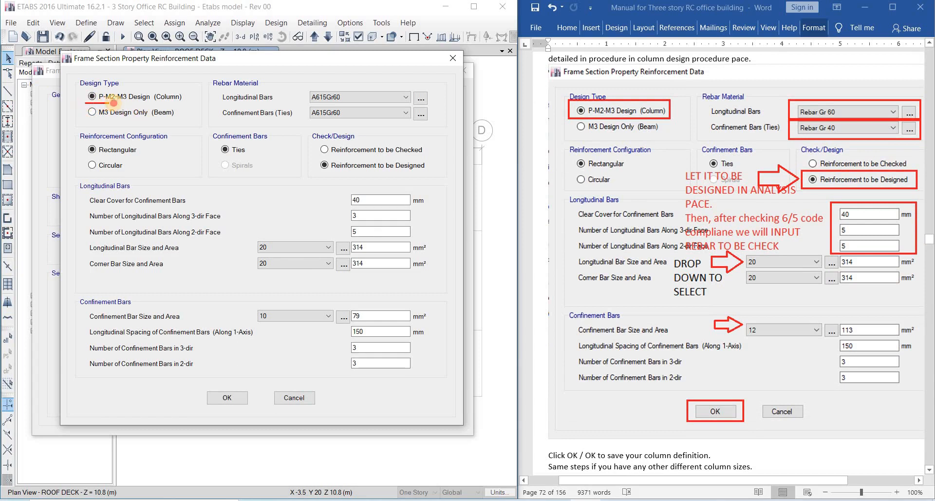
mouse_move(119, 102)
left_mouse_down()
mouse_move(193, 89)
mouse_move(141, 79)
mouse_move(96, 103)
left_mouse_up()
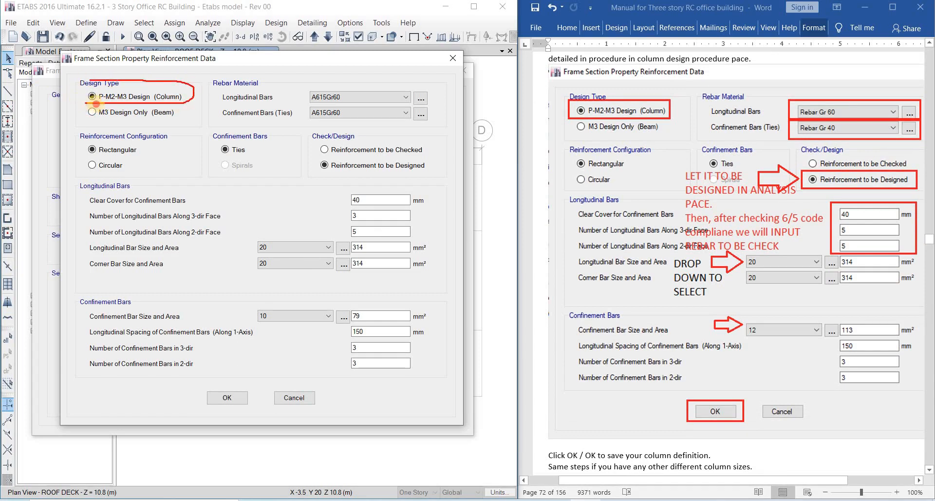
mouse_move(420, 83)
left_mouse_down()
mouse_move(403, 119)
mouse_move(391, 78)
left_mouse_up()
key("Escape")
Step: Set the column's longitudinal bar material to Rebar Gr 60 and its confinement tie material to Rebar Gr 40
left_click(376, 98)
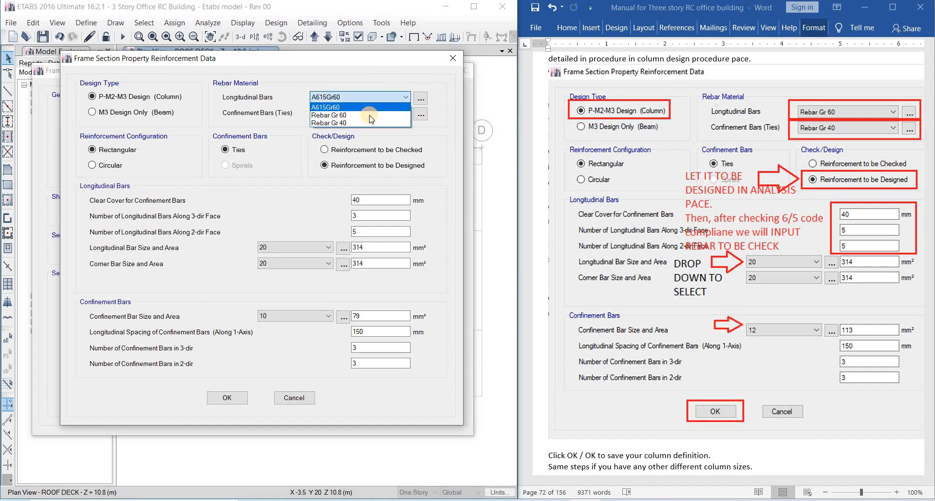
left_click(369, 122)
left_click(331, 115)
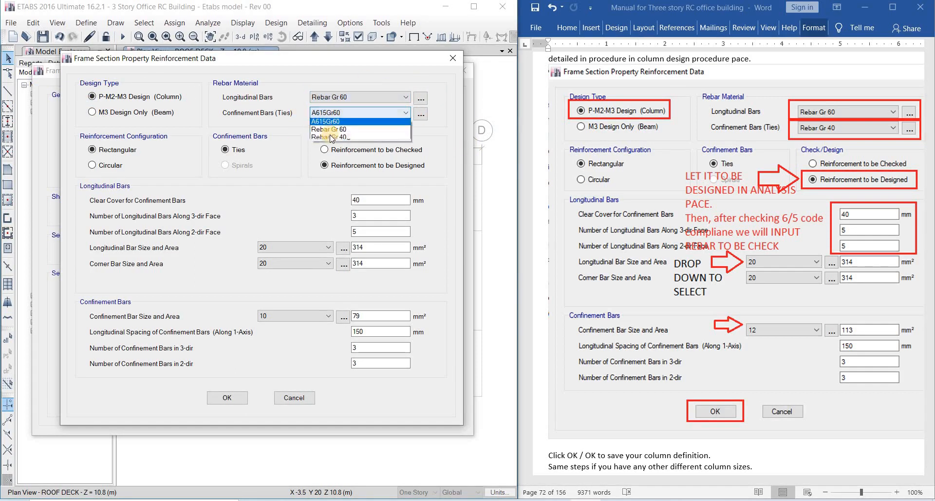
left_click(328, 138)
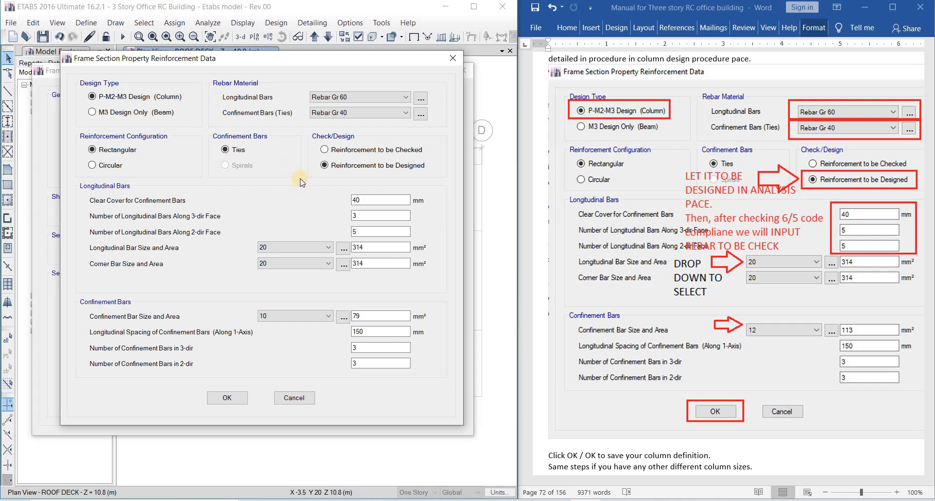
Step: Set the number of longitudinal bars to 4 along both the 3-dir and 2-dir faces, consulting the manual
left_click(357, 199)
left_click(753, 239)
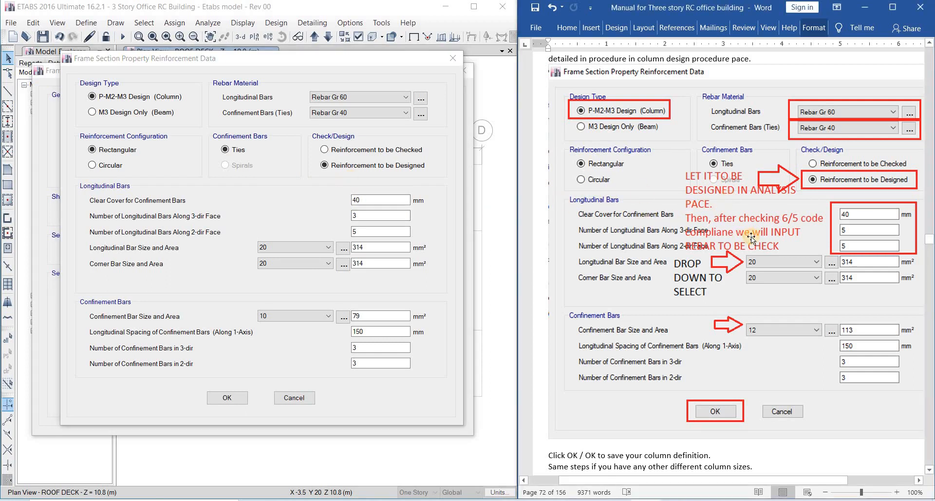
scroll(752, 236, "down", 2)
left_click(291, 219)
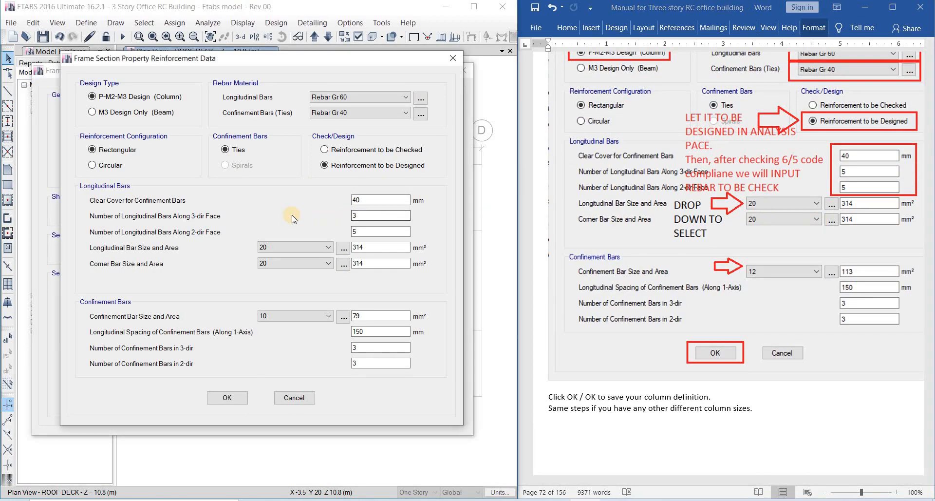
double_click(360, 200)
double_click(370, 216)
type("4")
left_click(372, 232)
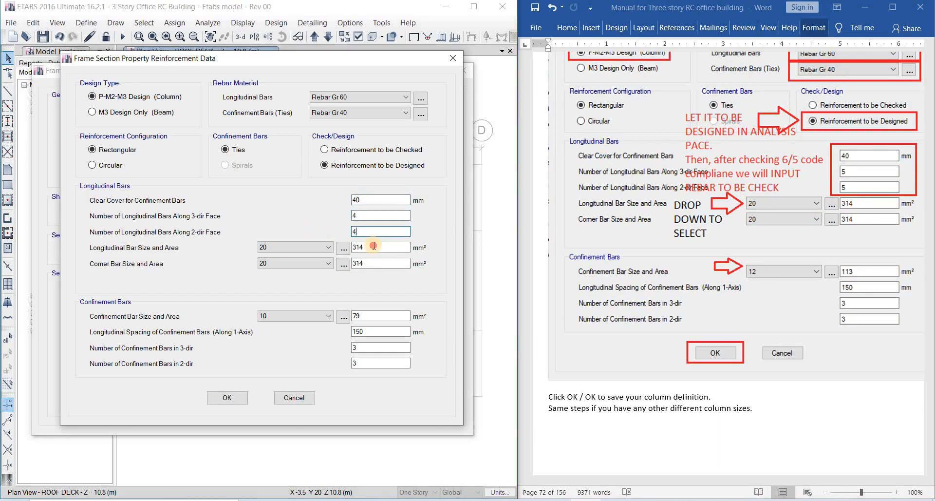
Step: Check the size and area entries for the column's longitudinal and corner bars
left_click(374, 246)
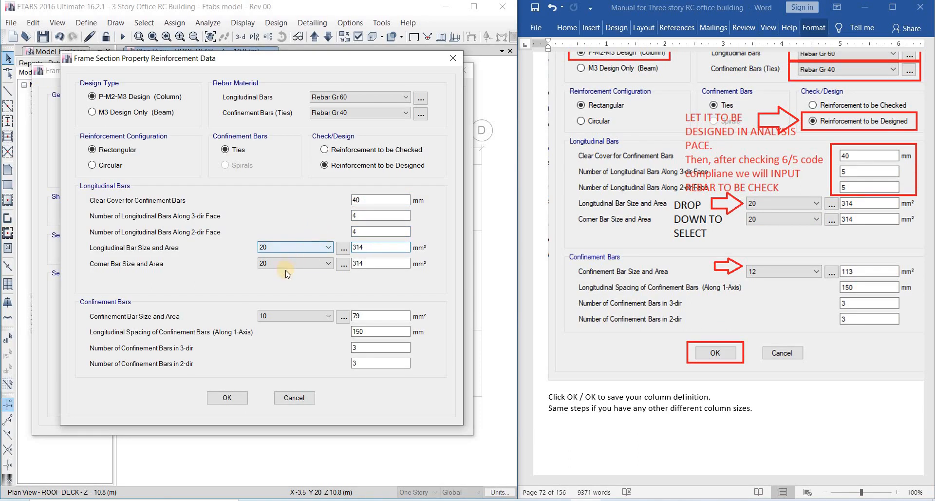
left_click(300, 246)
left_click(395, 275)
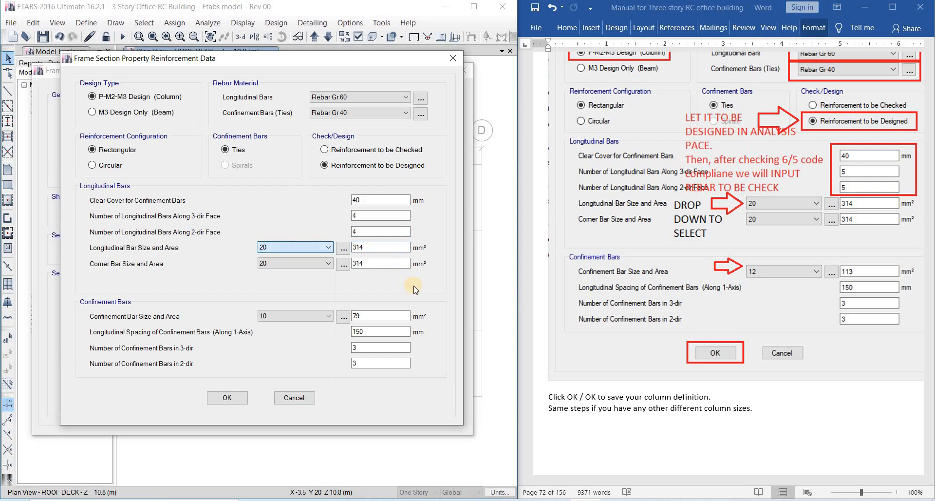
left_click(373, 249)
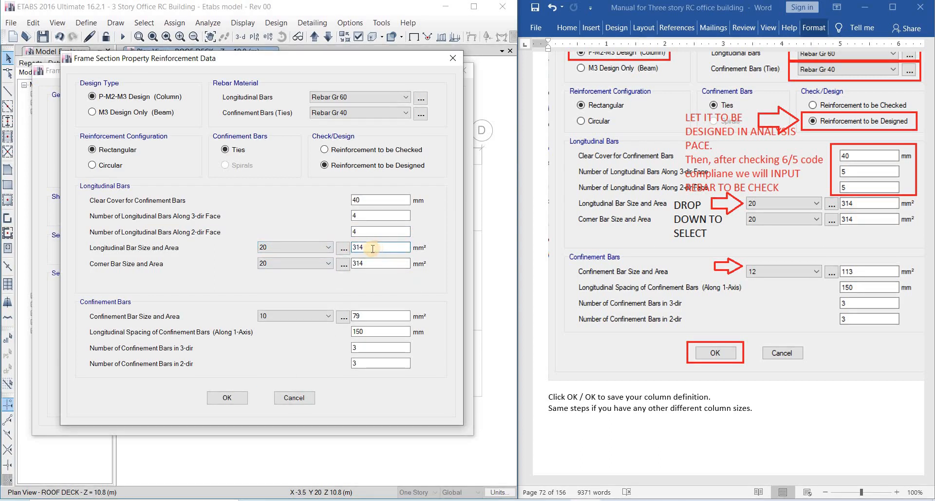
left_click(291, 249)
left_click(346, 274)
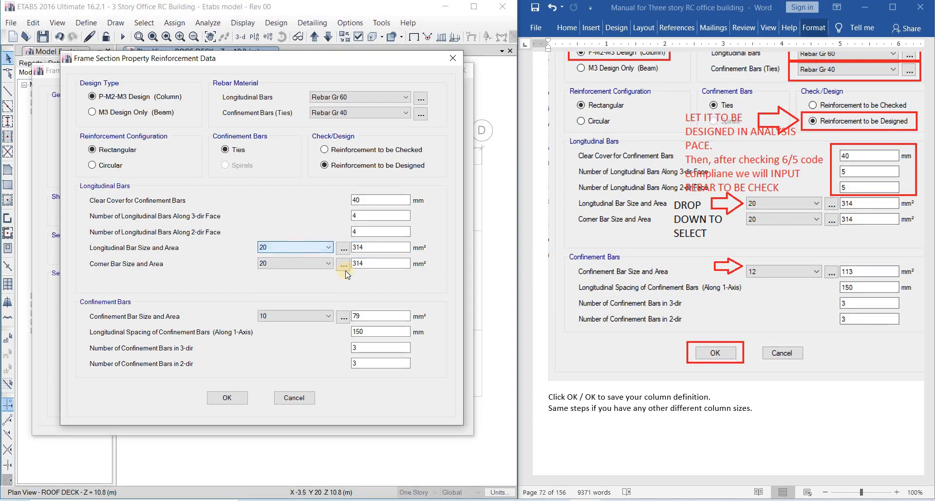
left_click(374, 264)
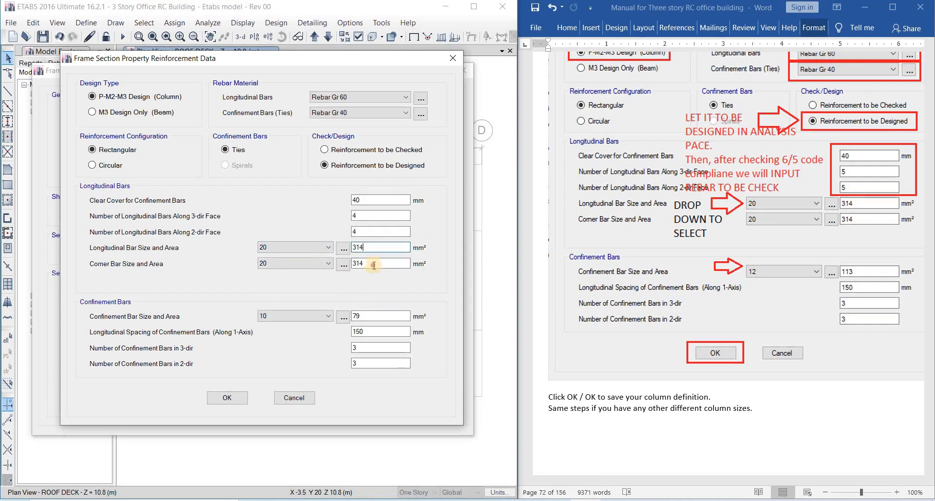
Step: Accept the reinforcement data and save the C 450 X 450 column section
left_click(227, 397)
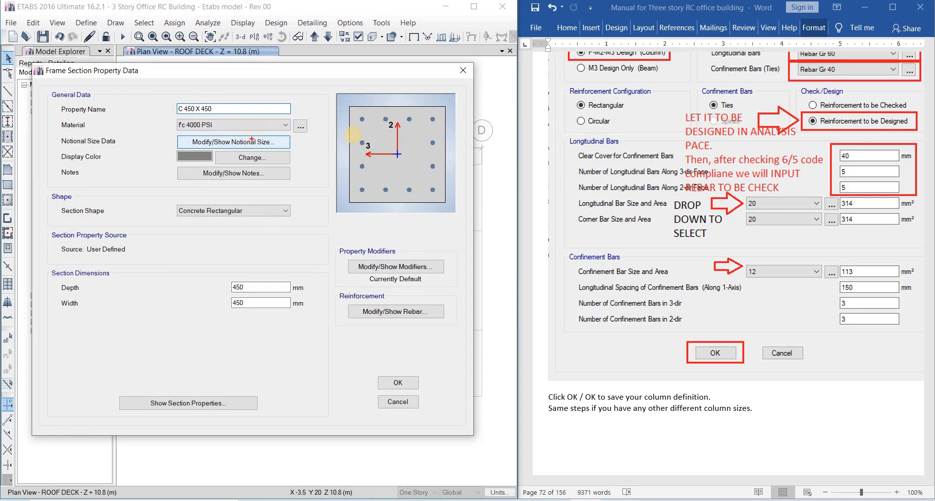
mouse_move(436, 117)
left_mouse_down()
mouse_move(343, 115)
mouse_move(445, 180)
mouse_move(416, 104)
left_mouse_up()
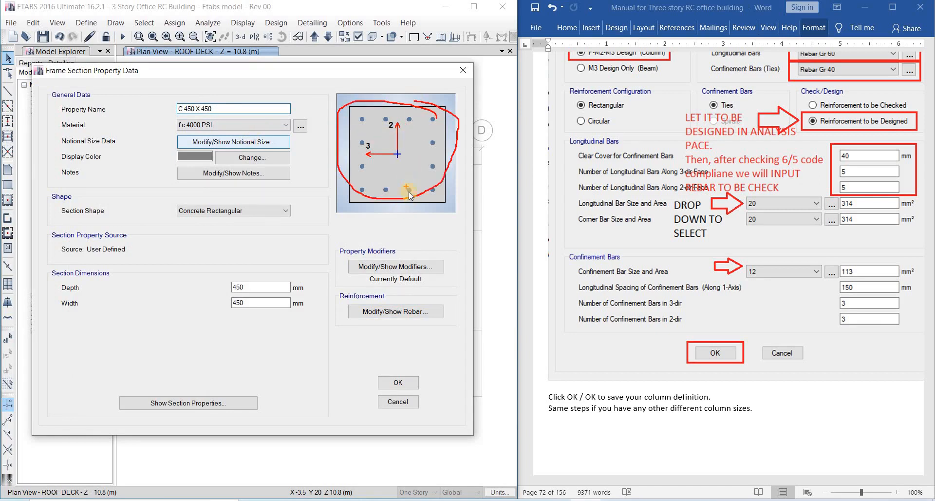
key("Escape")
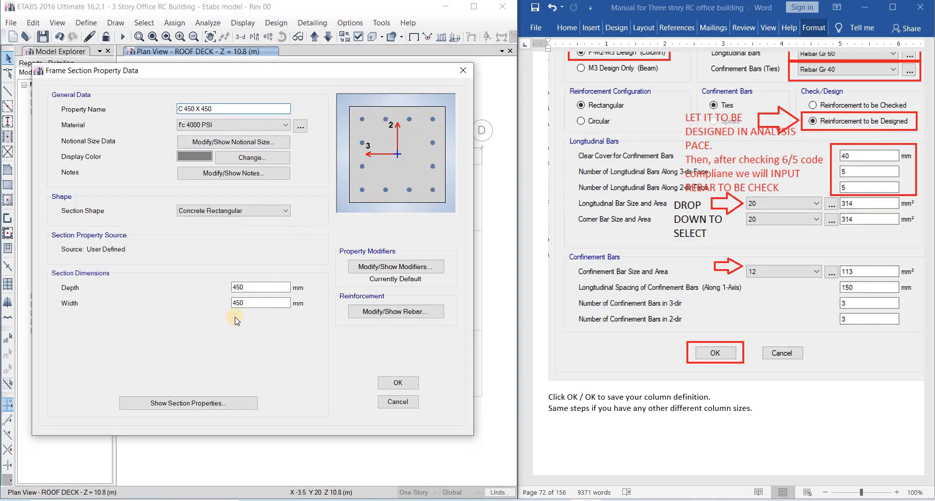
left_click(398, 384)
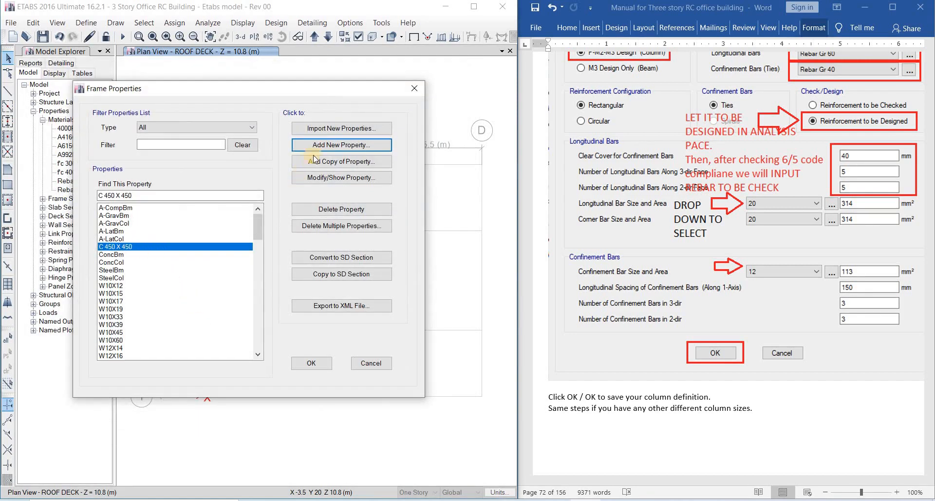
Step: Find the beam definition in the manual and add a new frame property with the Concrete Rectangular shape
left_click(639, 265)
scroll(639, 265, "down", 6)
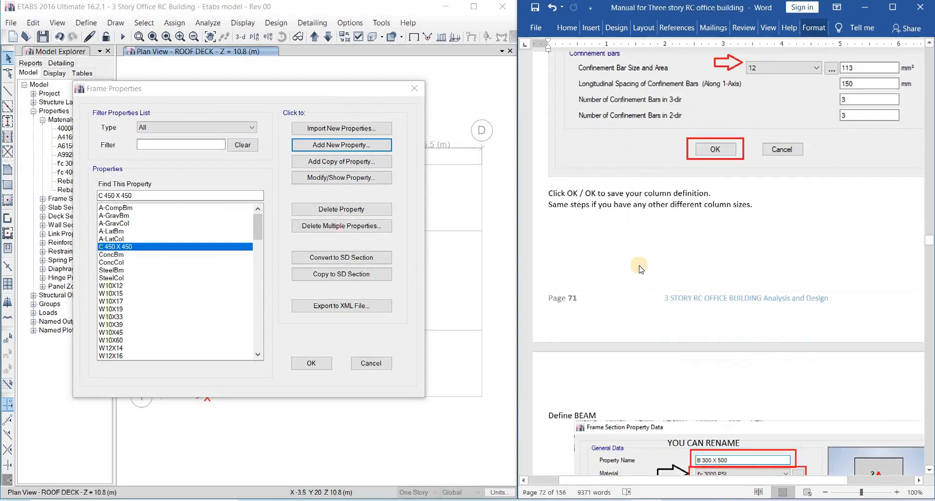
scroll(639, 265, "down", 5)
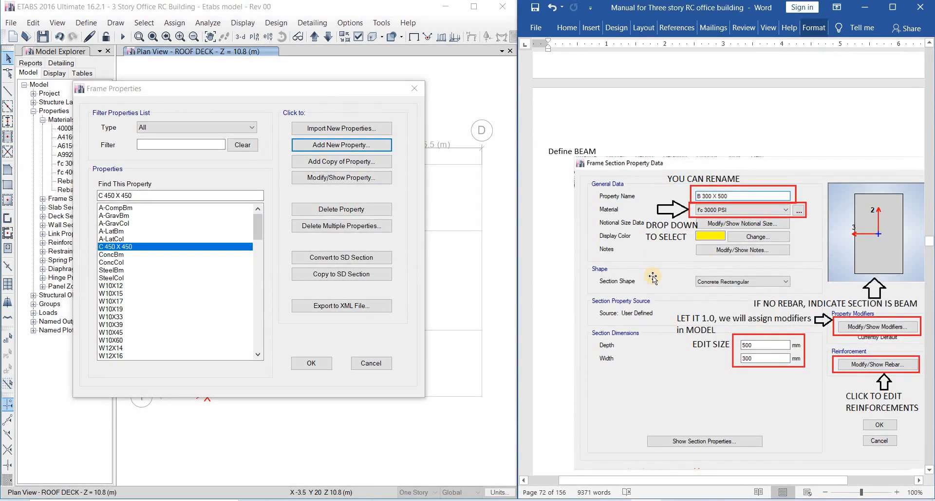
scroll(653, 278, "down", 2)
scroll(603, 277, "down", 1)
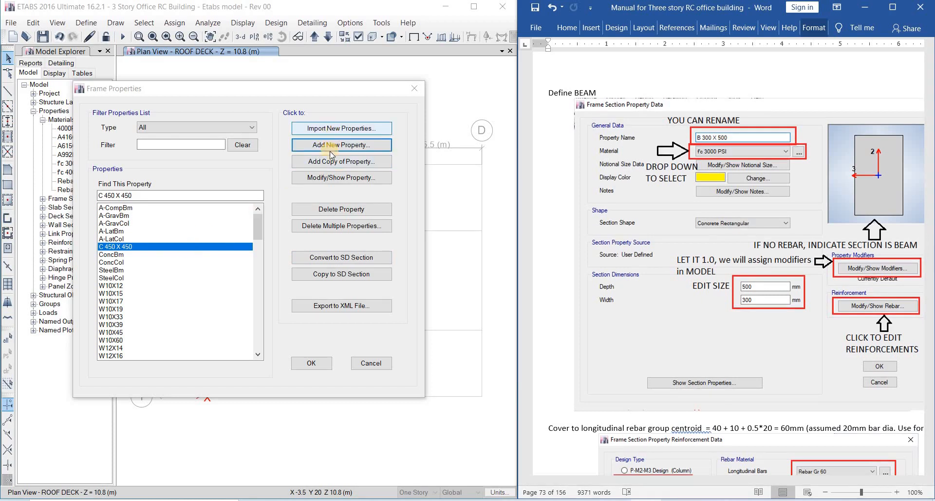
left_click(364, 142)
left_click_drag(389, 115, 192, 85)
left_click(67, 186)
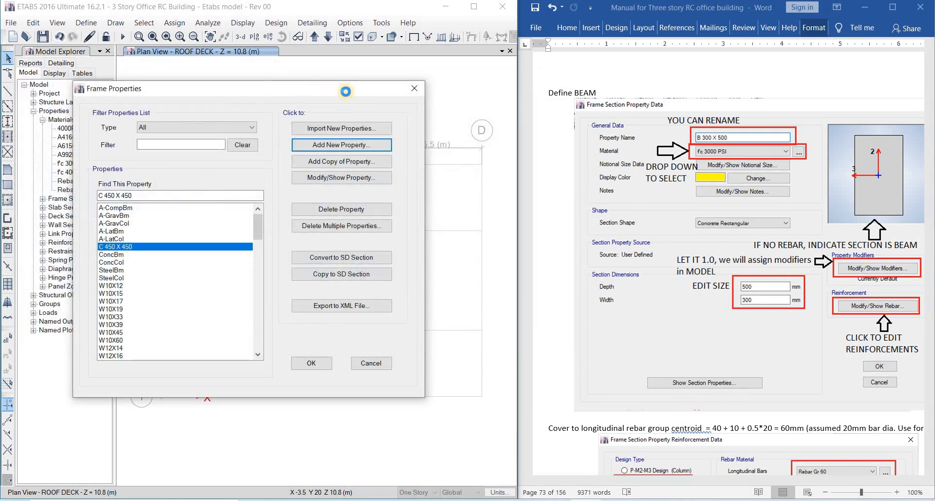
Step: Name the beam section B 300 X 500 and assign it the f'c 3000 PSI material
left_click_drag(312, 69, 116, 53)
type("B 300 X 500")
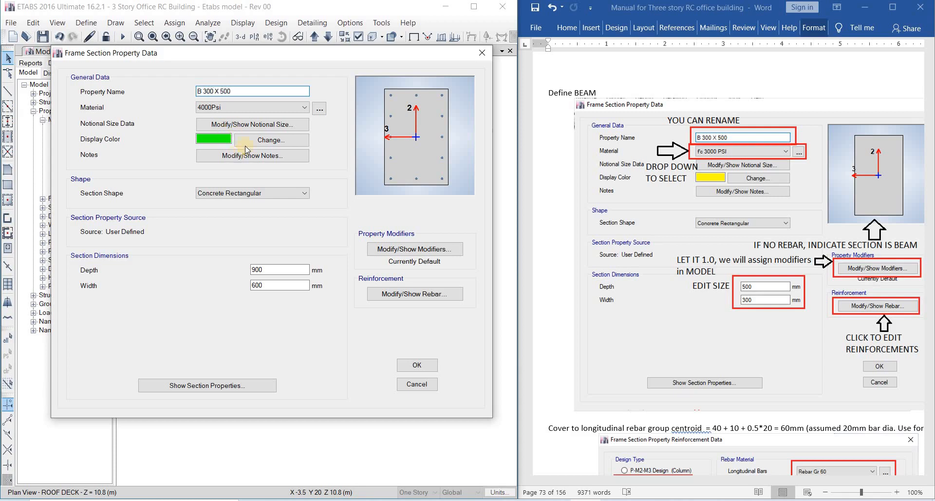
left_click(272, 108)
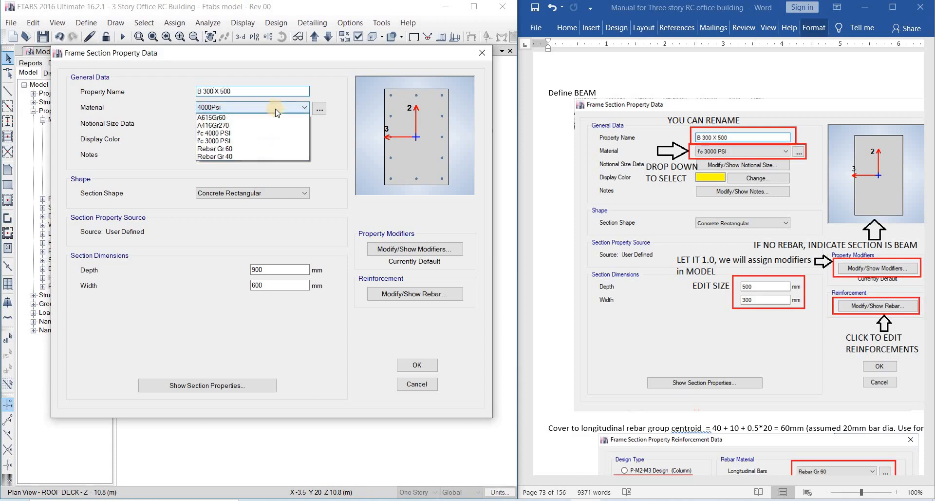
left_click(262, 156)
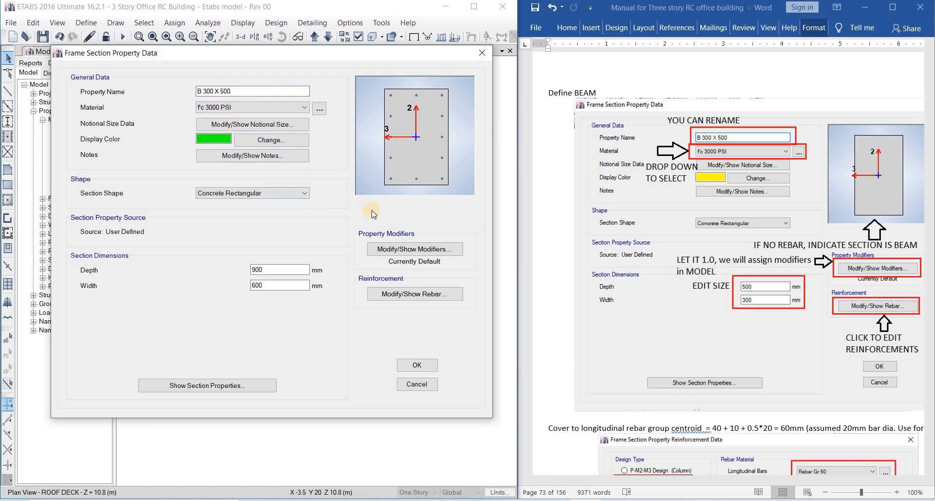
Step: Set the beam section's width to 300 mm and depth to 600 mm, and accept the default property modifiers
left_click(274, 269)
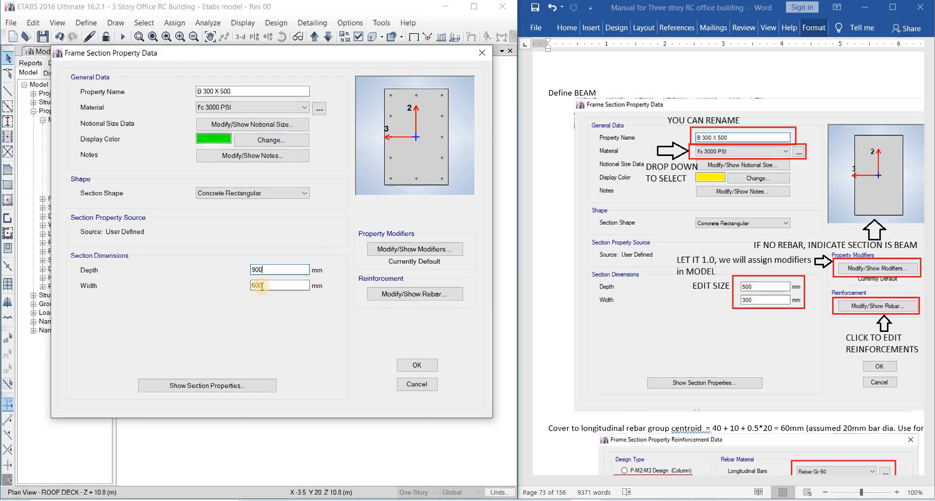
left_click(262, 286)
double_click(257, 285)
type("300")
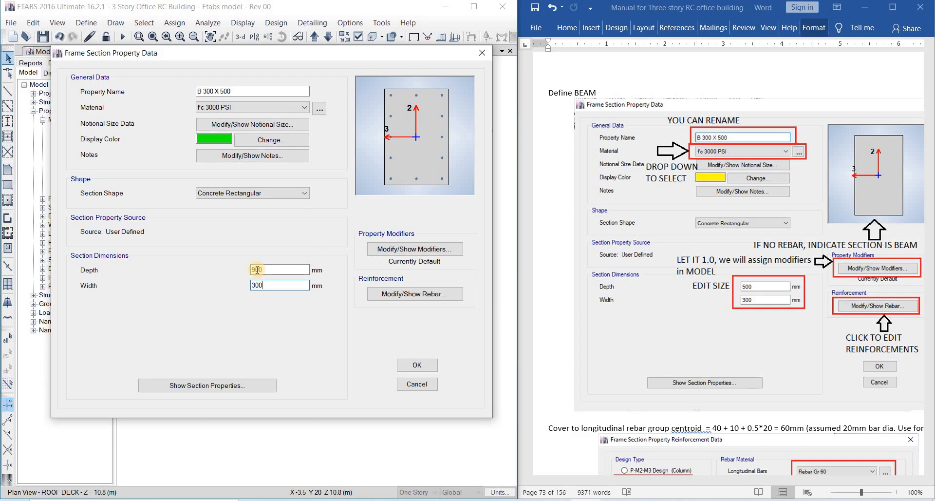
left_click_drag(257, 269, 251, 269)
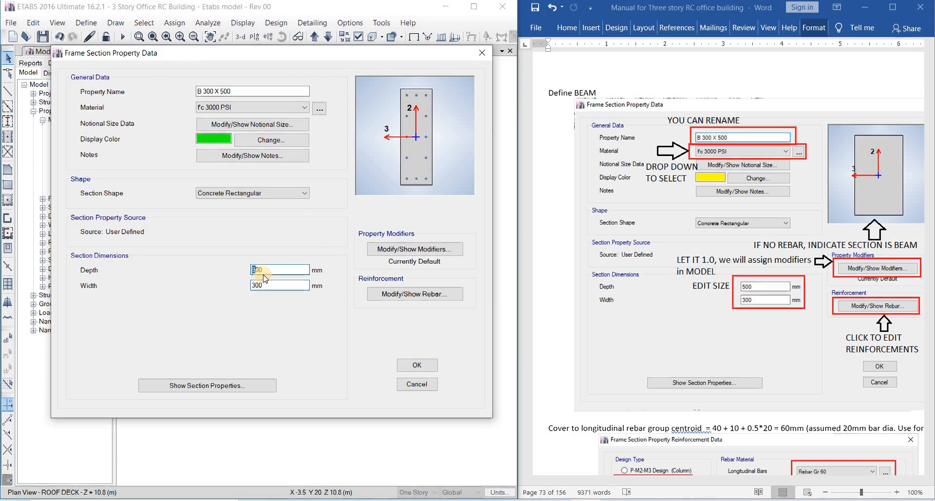
type("6")
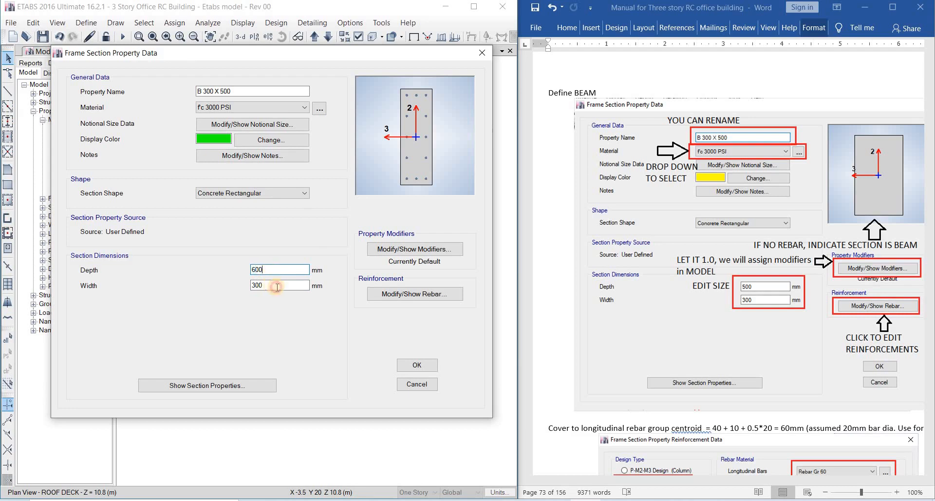
key("Tab")
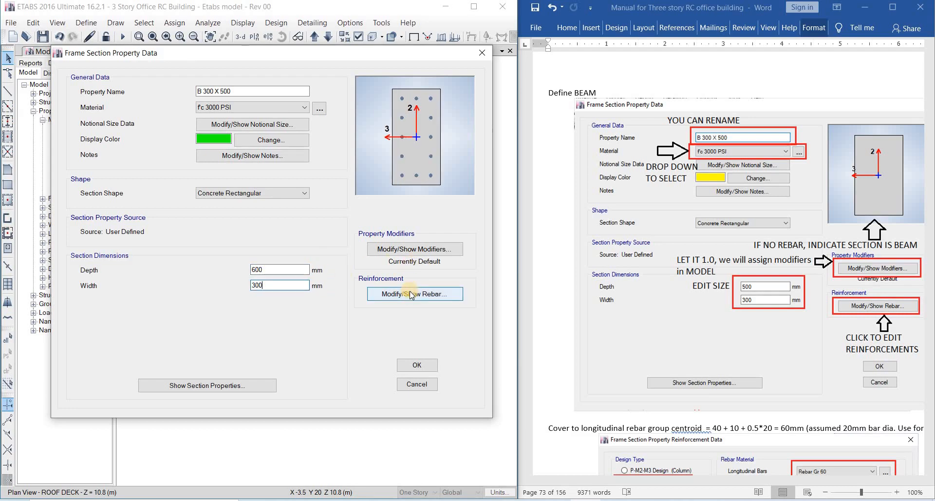
left_click(413, 250)
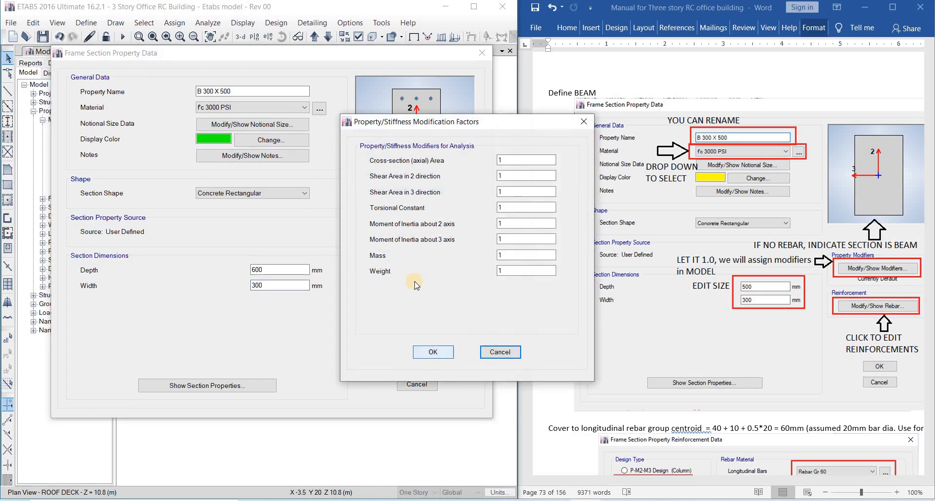
left_click(430, 350)
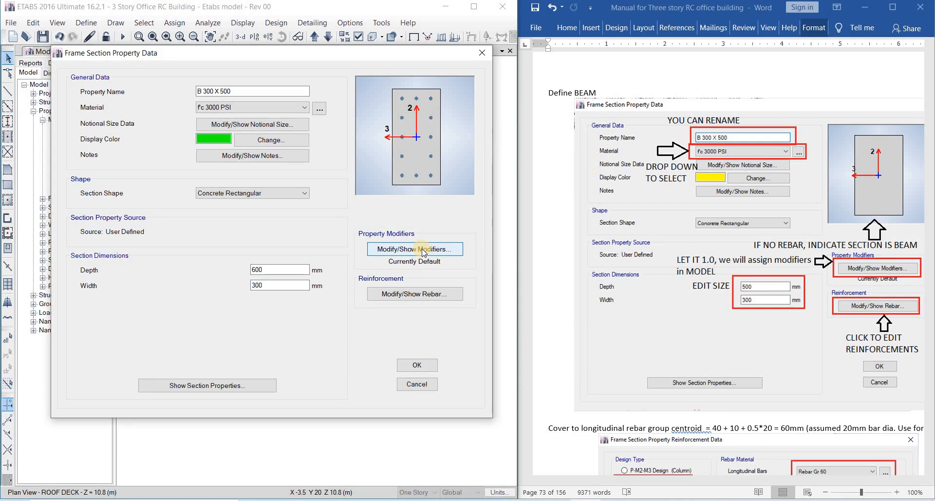
Step: Set the beam reinforcement to M3 Design Only (Beam) with Rebar Gr 60 longitudinal bars and Rebar Gr 40 ties
left_click(412, 294)
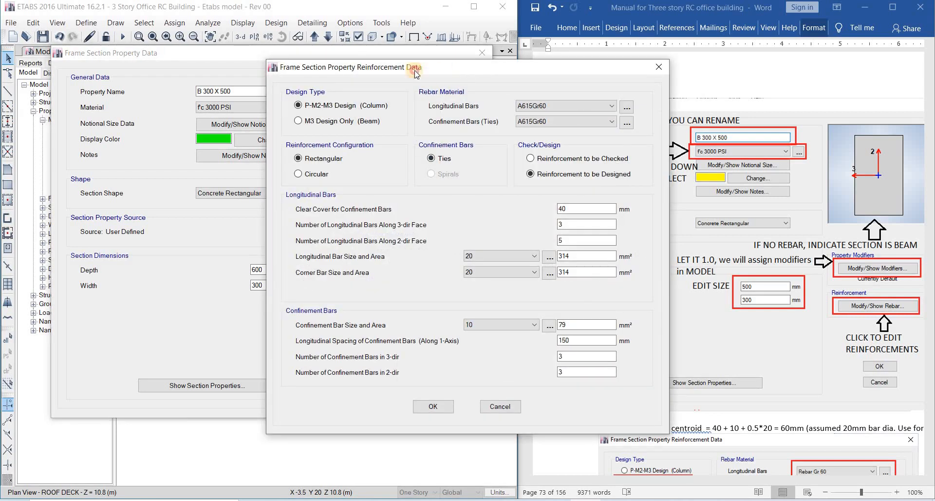
left_click(91, 198)
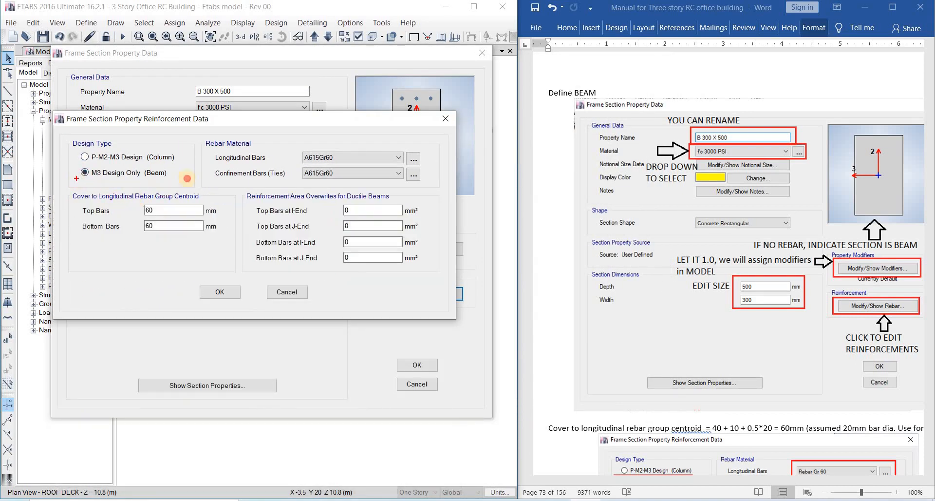
mouse_move(76, 179)
left_mouse_down()
mouse_move(187, 182)
mouse_move(104, 165)
mouse_move(75, 180)
left_mouse_up()
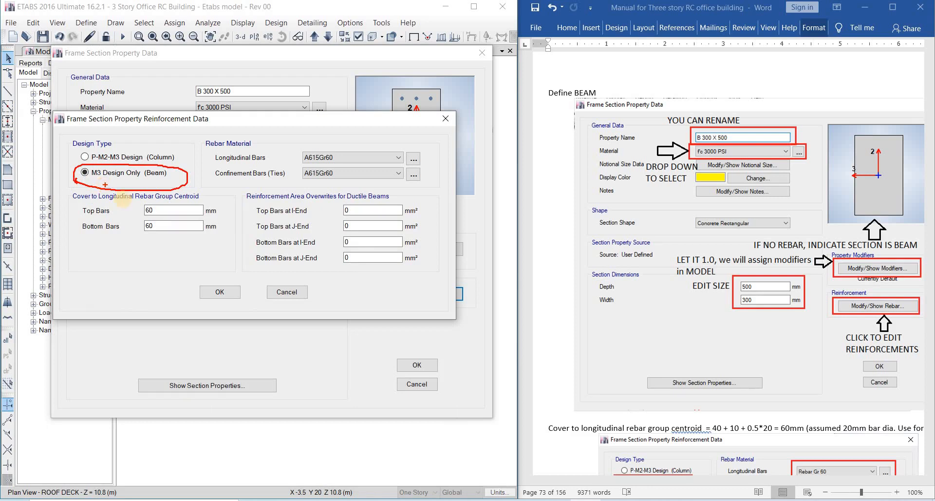
left_click(369, 159)
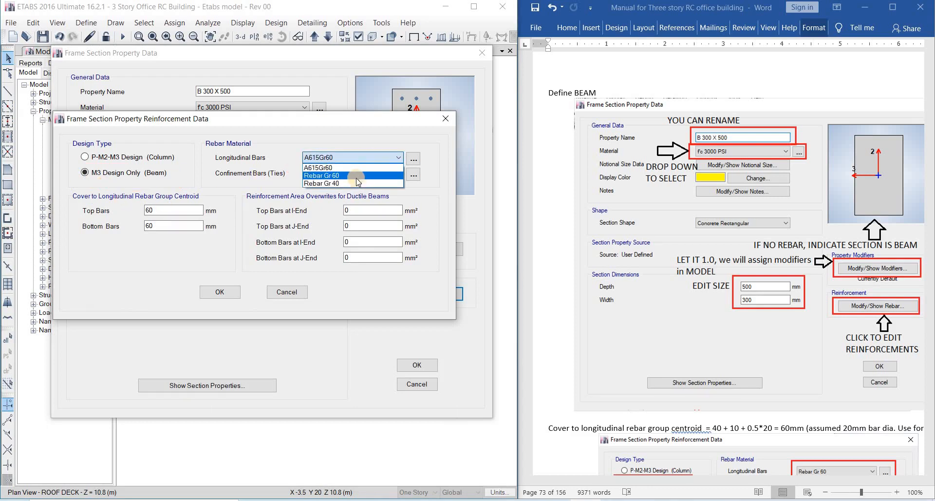
left_click(363, 176)
left_click(353, 174)
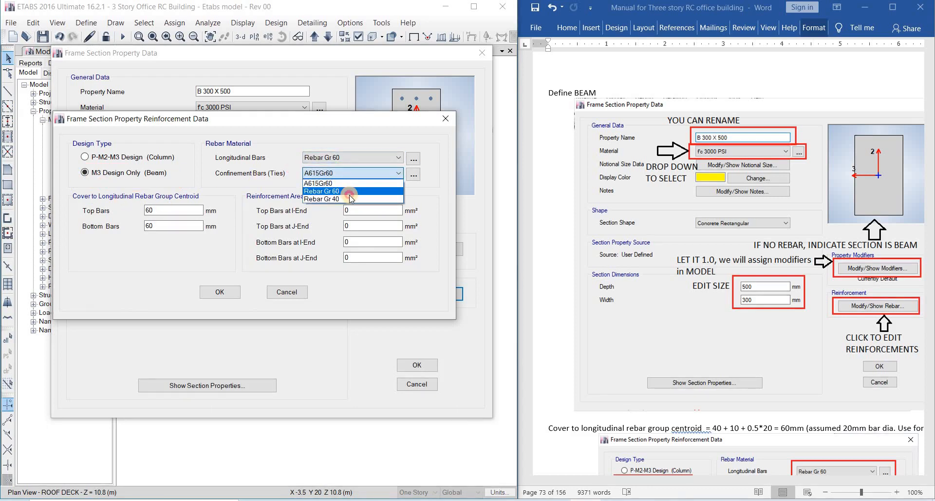
left_click(349, 197)
Step: Compare the top and bottom bar covers to the rebar group centroid with the manual's beam reinforcement data
left_click(175, 223)
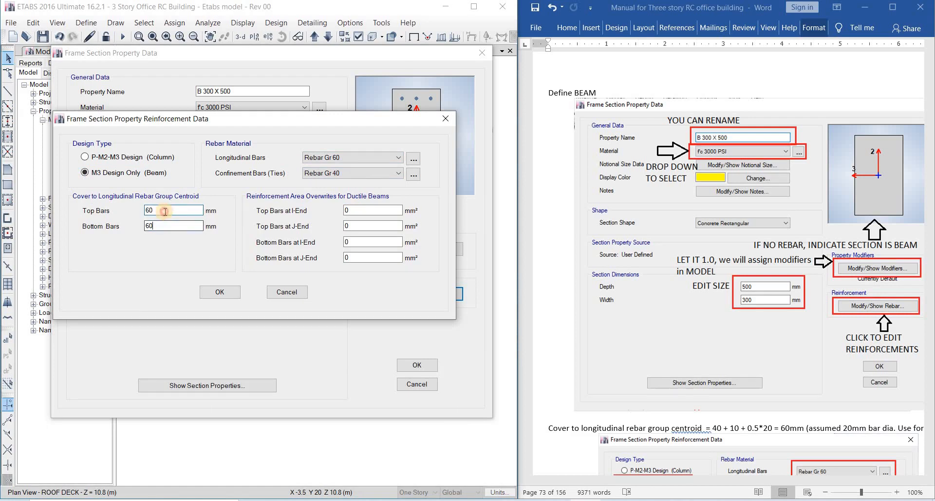
left_click(172, 211)
middle_click(689, 303)
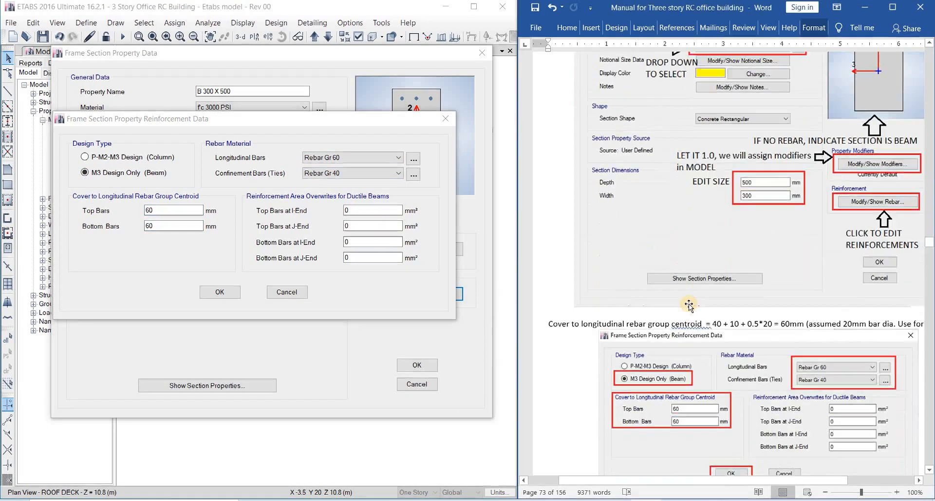
scroll(689, 303, "down", 1)
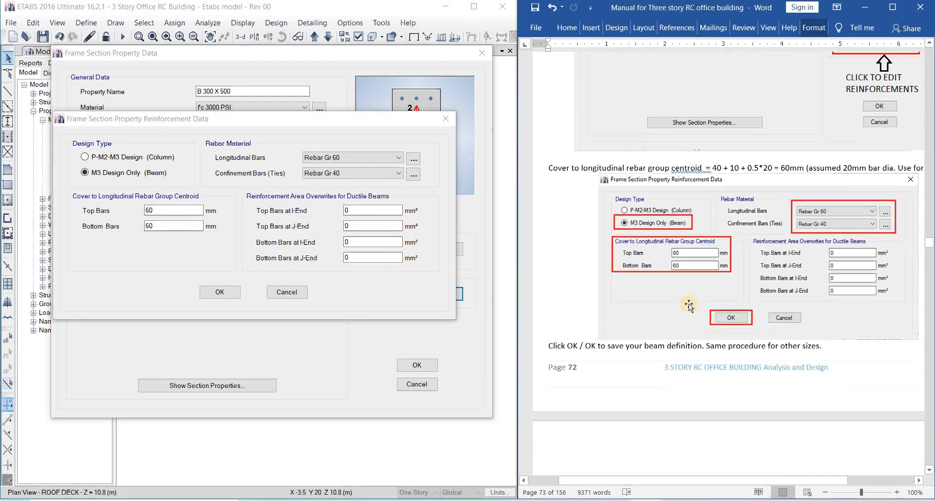
left_click(173, 234)
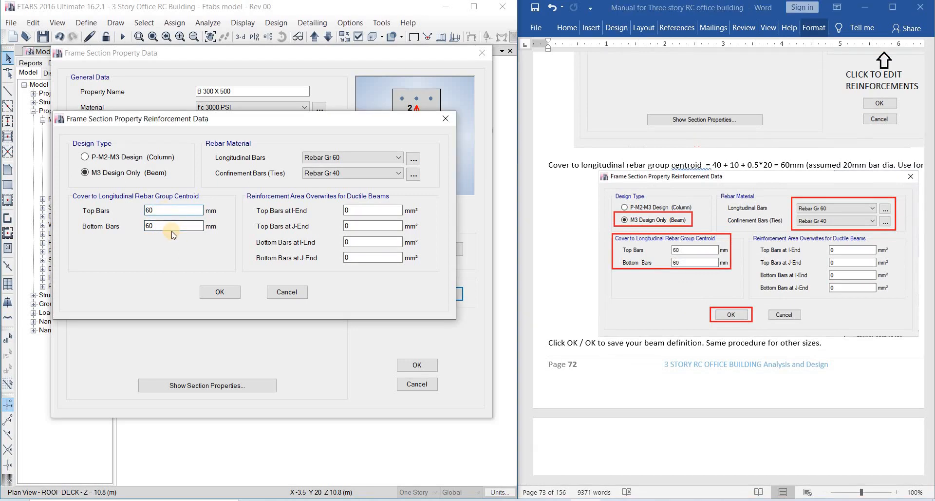
left_click_drag(258, 123, 247, 144)
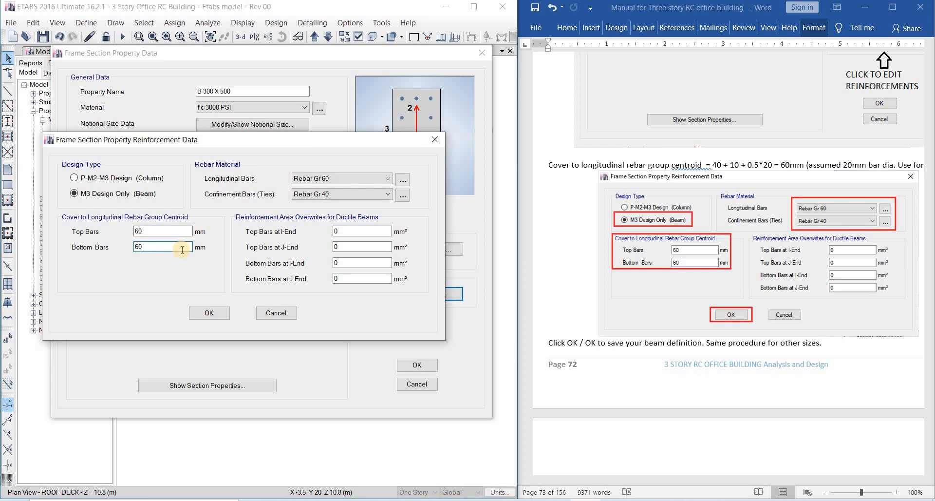
left_click(156, 231)
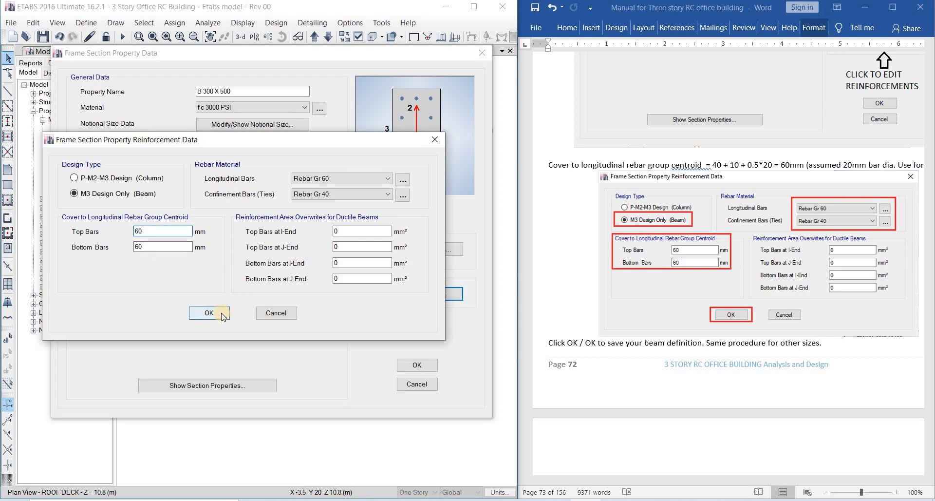
mouse_move(281, 194)
left_mouse_down()
mouse_move(350, 206)
mouse_move(395, 172)
mouse_move(289, 200)
left_mouse_up()
left_click_drag(64, 187, 116, 198)
left_click_drag(164, 221, 165, 227)
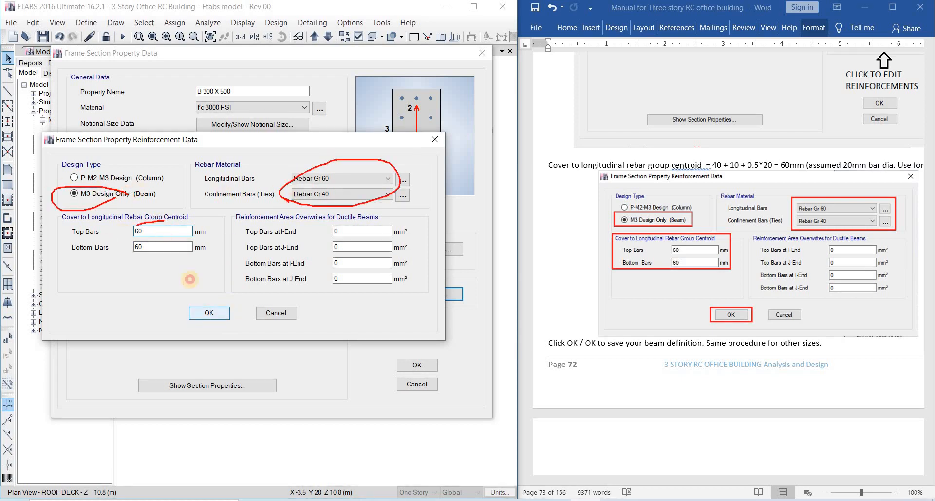
mouse_move(222, 300)
left_mouse_down()
mouse_move(191, 315)
mouse_move(219, 306)
mouse_move(197, 324)
left_mouse_up()
key("Escape")
Step: Accept the reinforcement data, save the B 300 X 500 beam section and close the frame properties
left_click(220, 314)
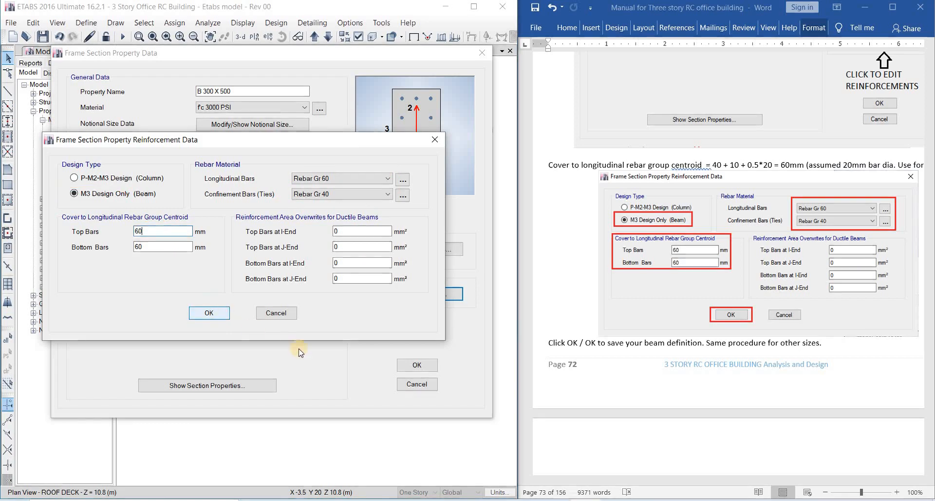
left_click(418, 365)
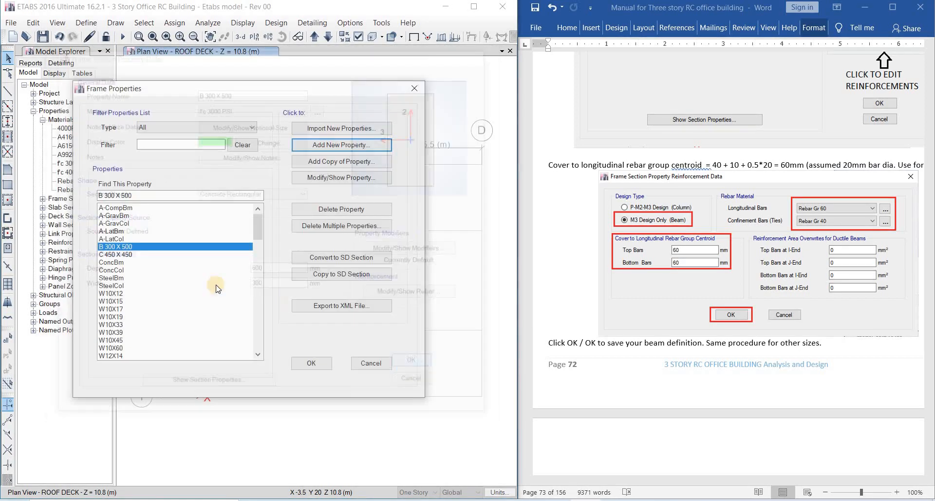
left_click(132, 255)
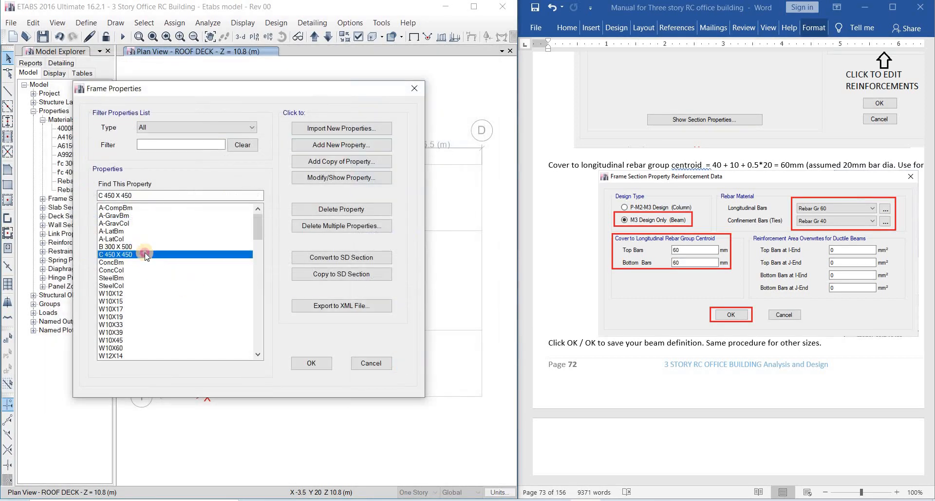
left_click(319, 364)
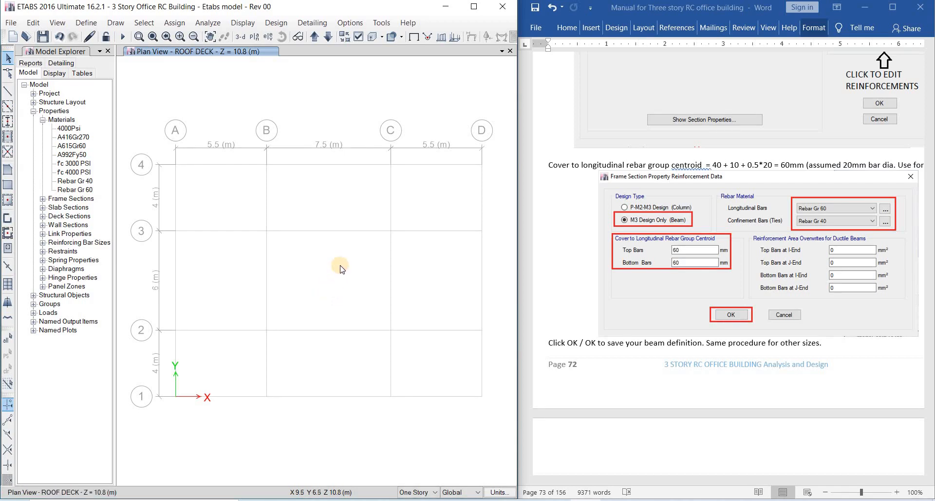
Step: Find the slab section instructions in the manual and add a new slab property in the model
left_click(672, 284)
scroll(672, 285, "down", 10)
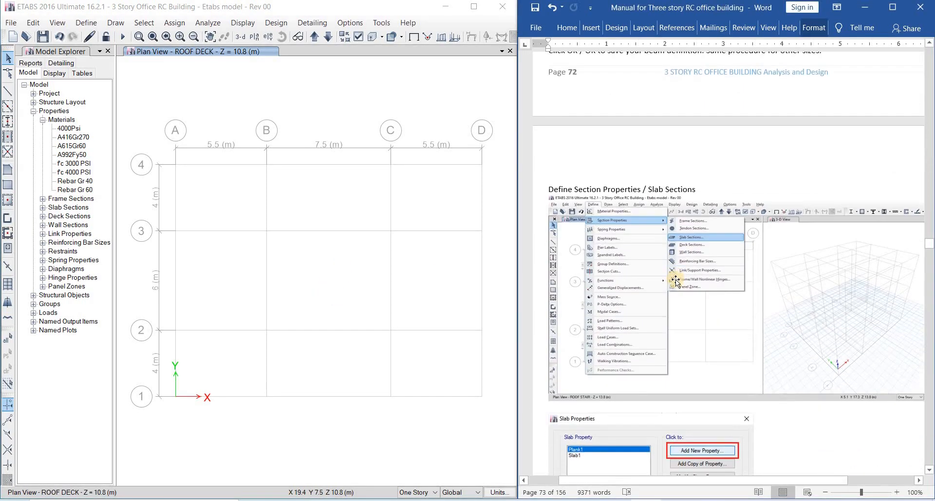
scroll(680, 278, "down", 4)
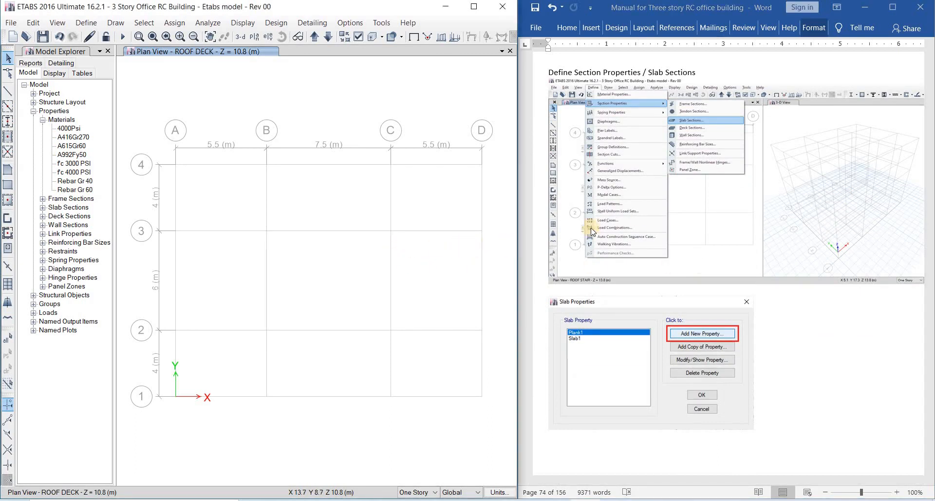
left_click(648, 208)
left_click(637, 217)
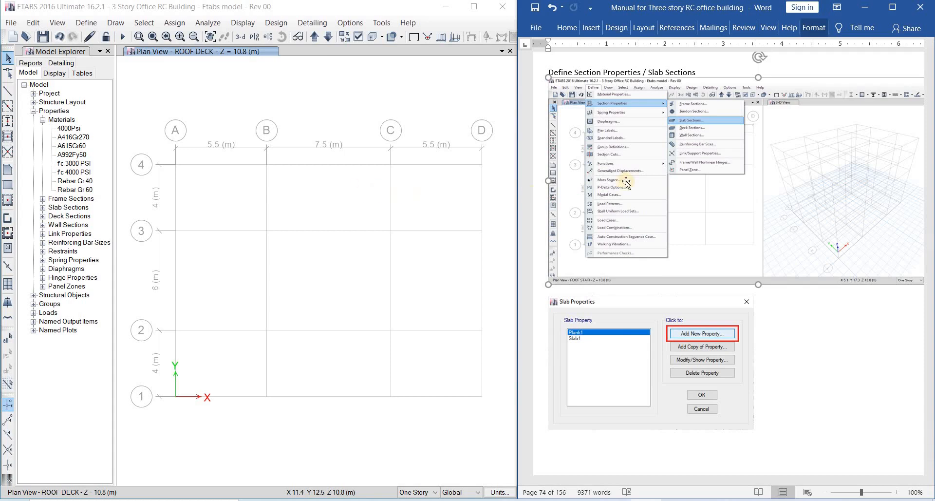
left_click(667, 69)
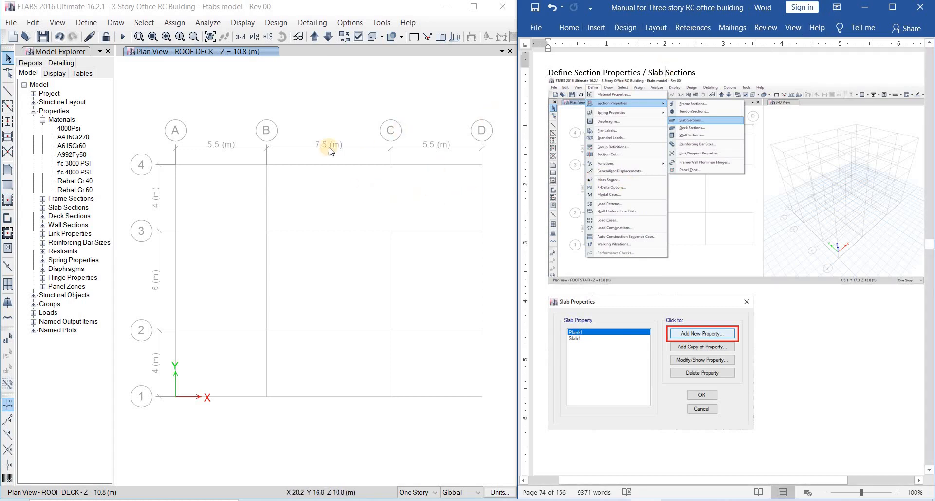
left_click(82, 25)
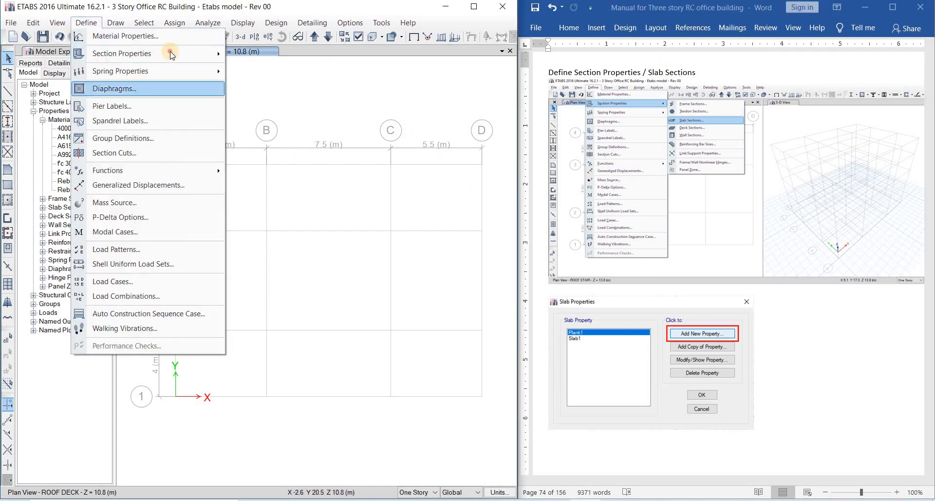
mouse_move(171, 54)
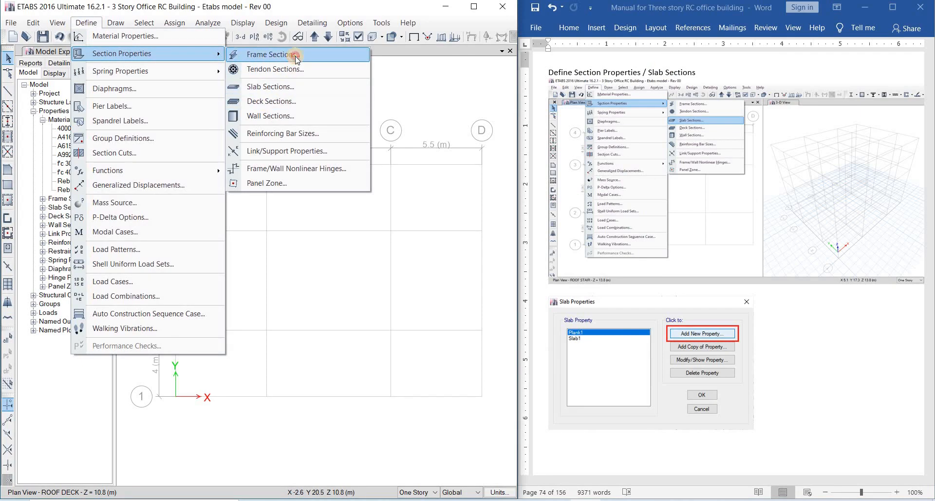
left_click(291, 86)
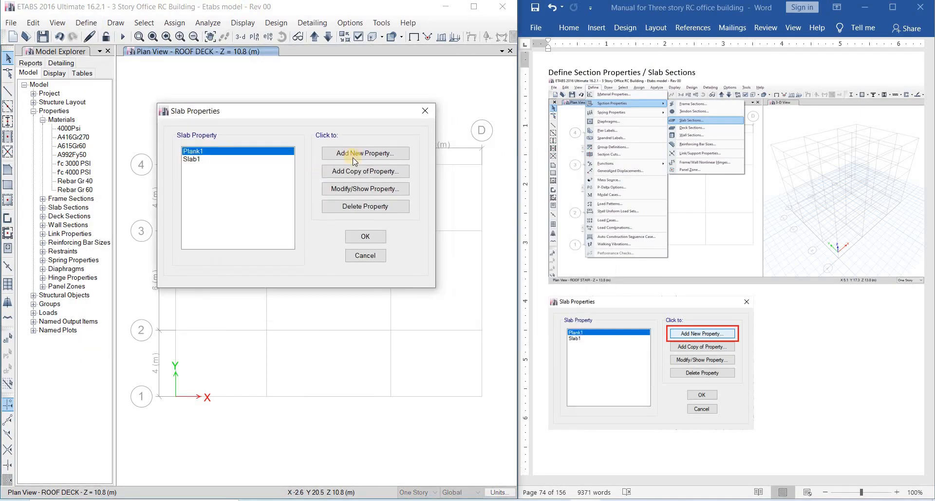
left_click(355, 154)
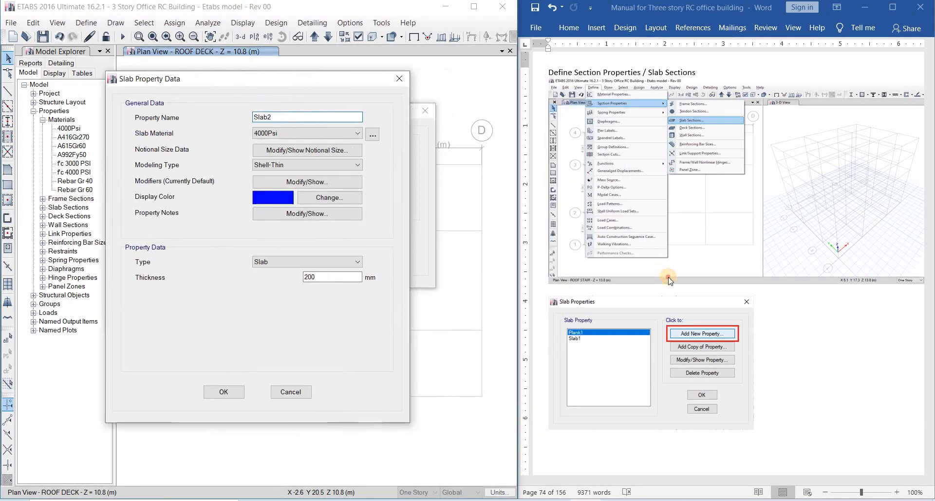
Step: Name the new slab property S 150 as in the manual and assign it the f'c 3000 PSI material
scroll(664, 271, "down", 10)
scroll(679, 279, "down", 9)
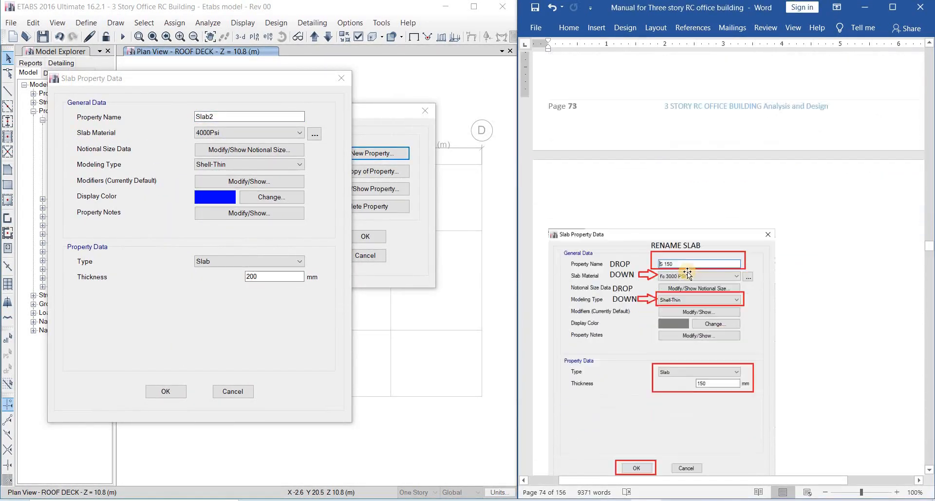
left_click(201, 117)
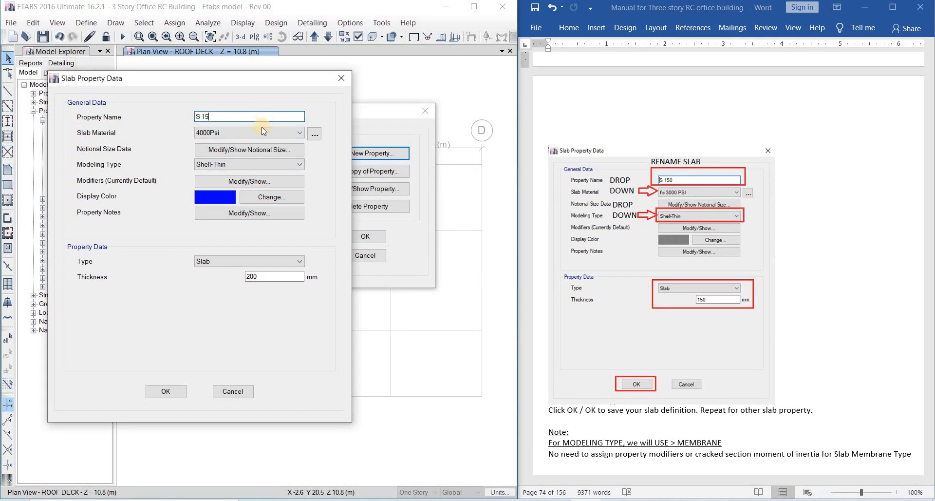
type("S 150")
left_click(261, 133)
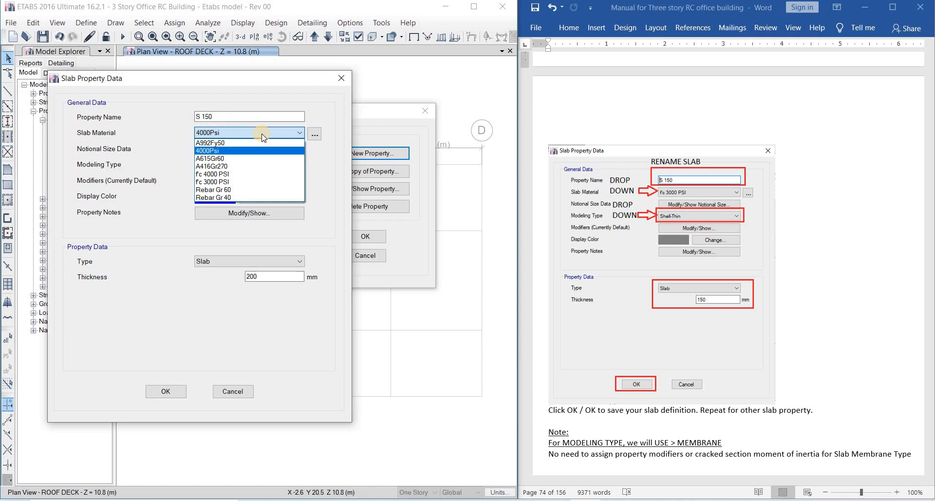
left_click(238, 182)
Step: Check the modeling type options for slab S 150 against the manual and keep Shell-Thin
left_click(236, 166)
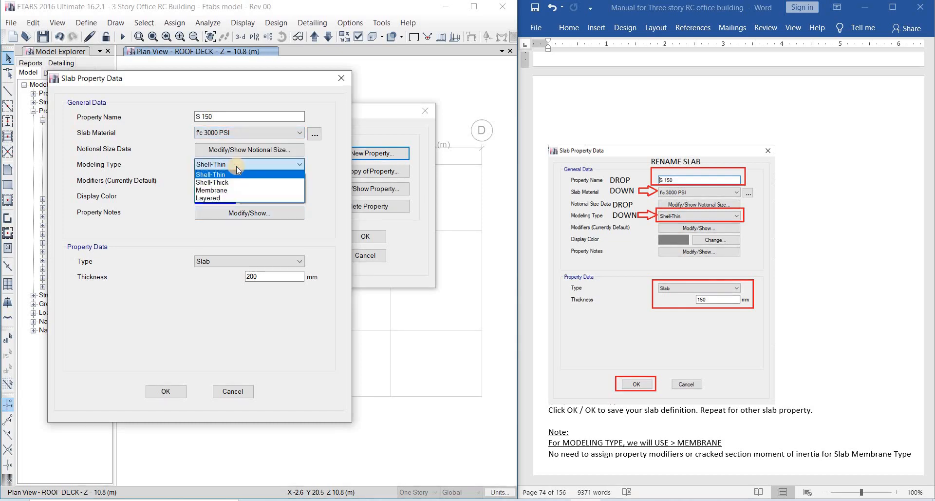
left_click(236, 166)
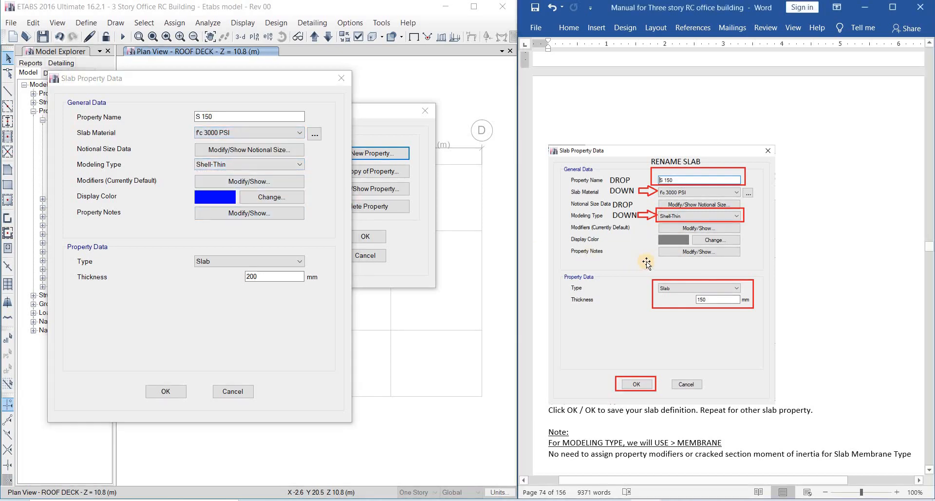
scroll(647, 261, "down", 4)
left_click(239, 166)
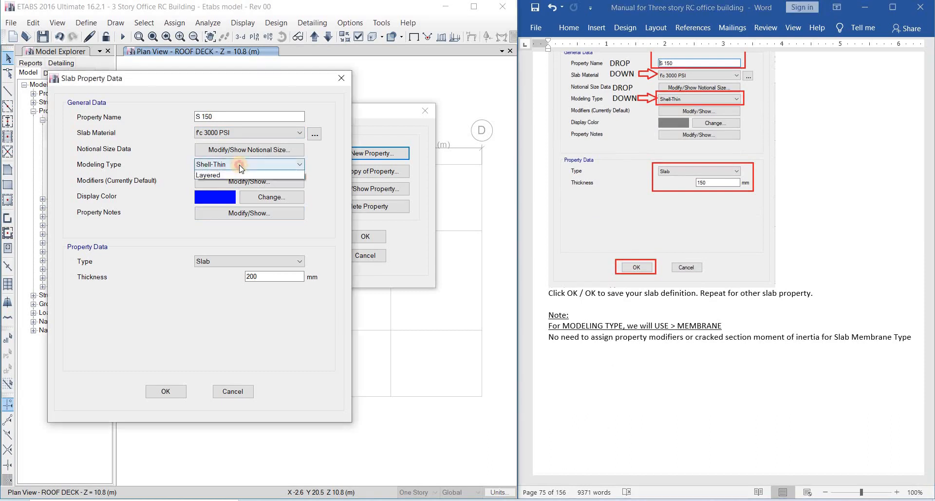
left_click(240, 181)
left_click_drag(279, 77, 278, 68)
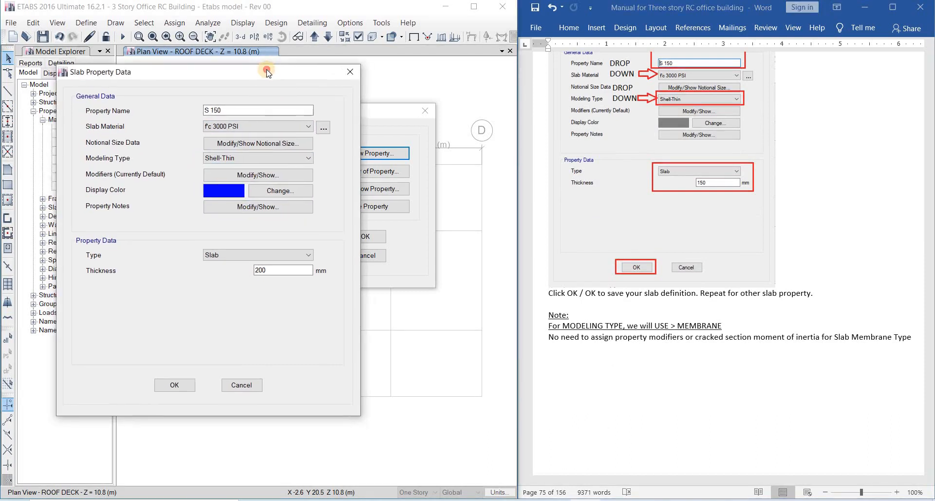
Step: Examine the manual's slab property example and its notes on membrane and shell modeling types
left_click(681, 233)
scroll(687, 232, "down", 10)
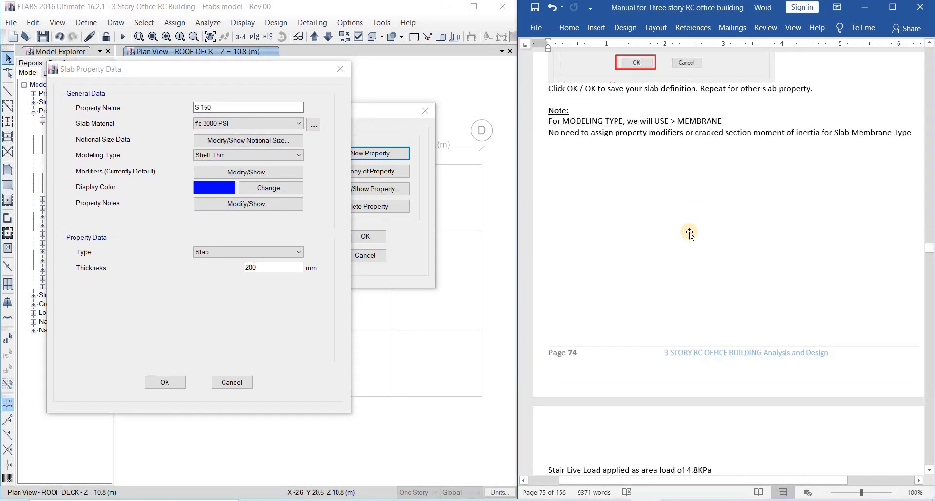
scroll(695, 238, "down", 15)
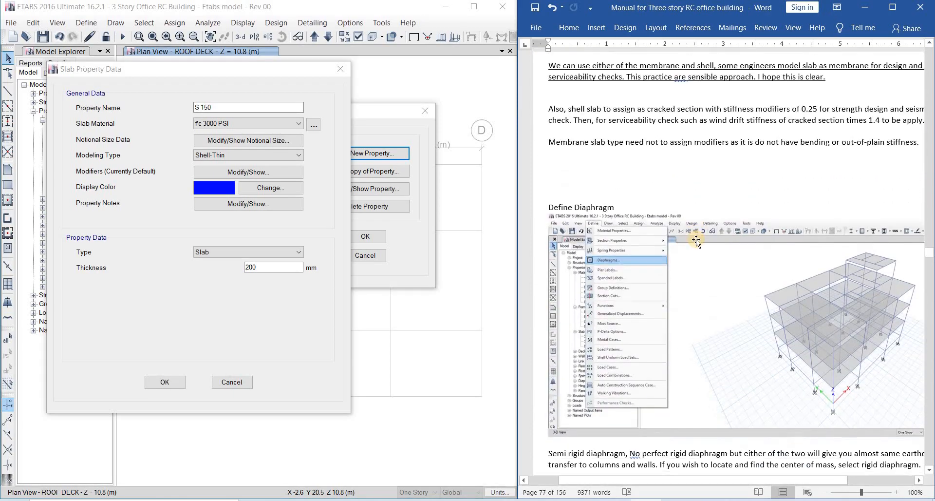
scroll(694, 237, "up", 20)
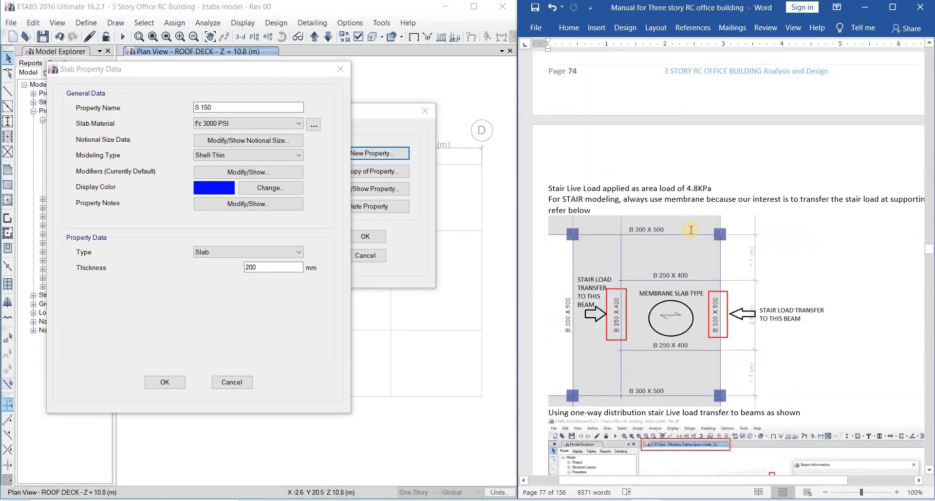
scroll(692, 231, "up", 10)
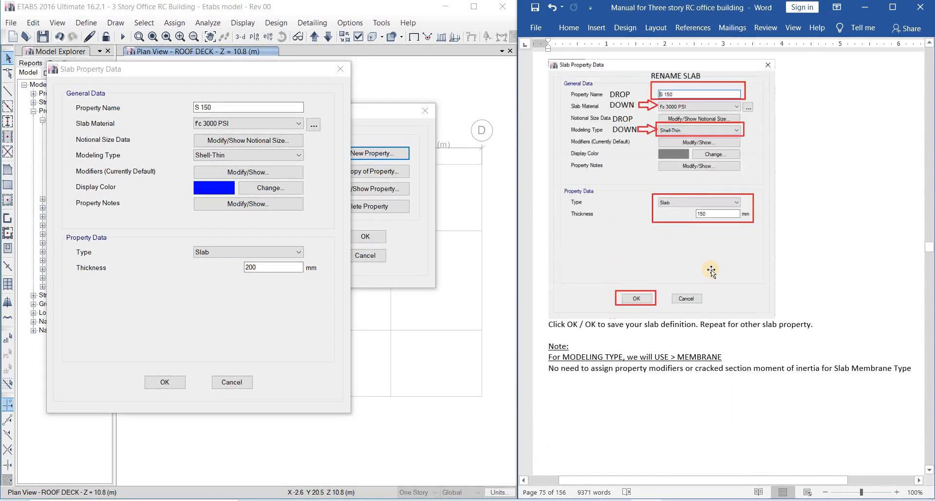
scroll(692, 270, "up", 2)
left_click(711, 252)
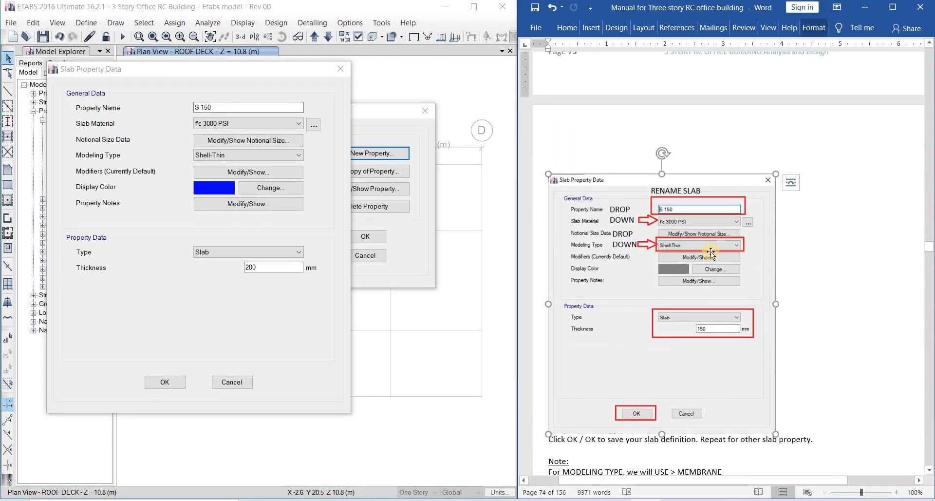
mouse_move(652, 248)
left_mouse_down()
mouse_move(680, 255)
mouse_move(682, 230)
mouse_move(737, 262)
left_mouse_up()
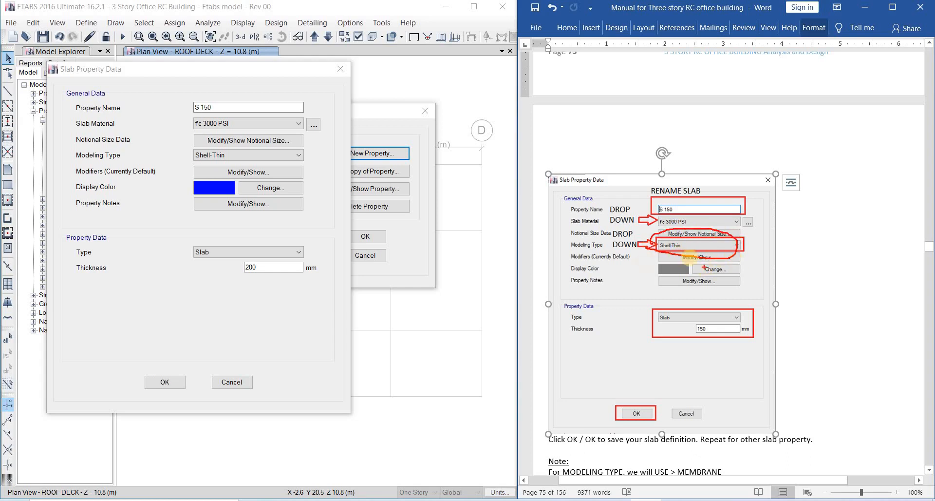
key("Escape")
Step: Set the S 150 slab thickness to 150 mm as in the manual, save the property and close the slab properties
left_click(279, 159)
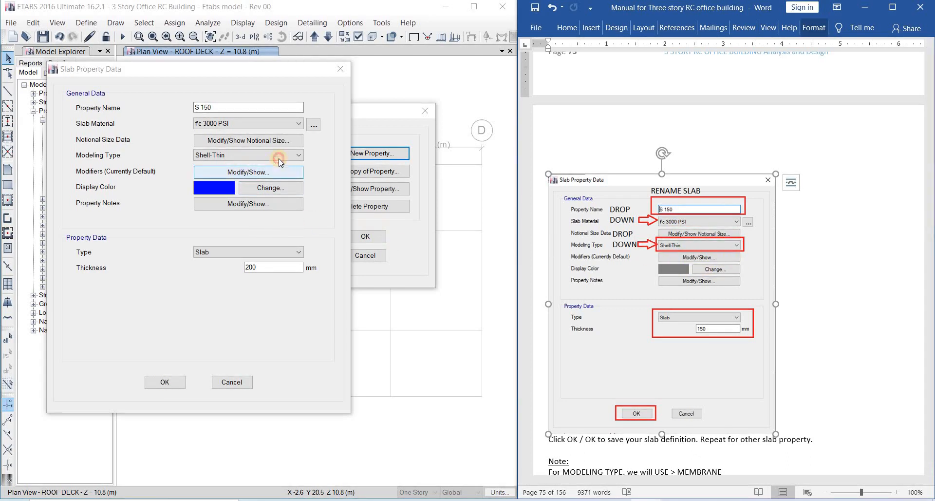
left_click(279, 159)
left_click(252, 267)
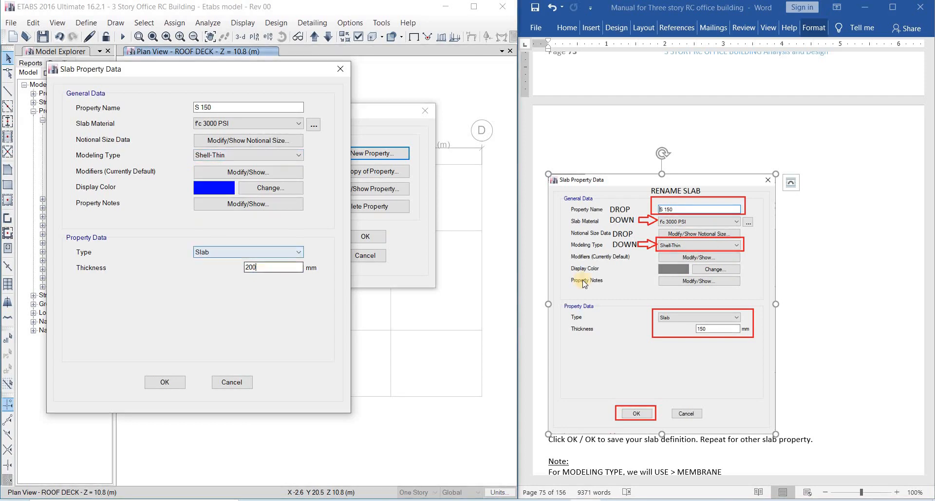
left_click(732, 277)
scroll(728, 257, "down", 5)
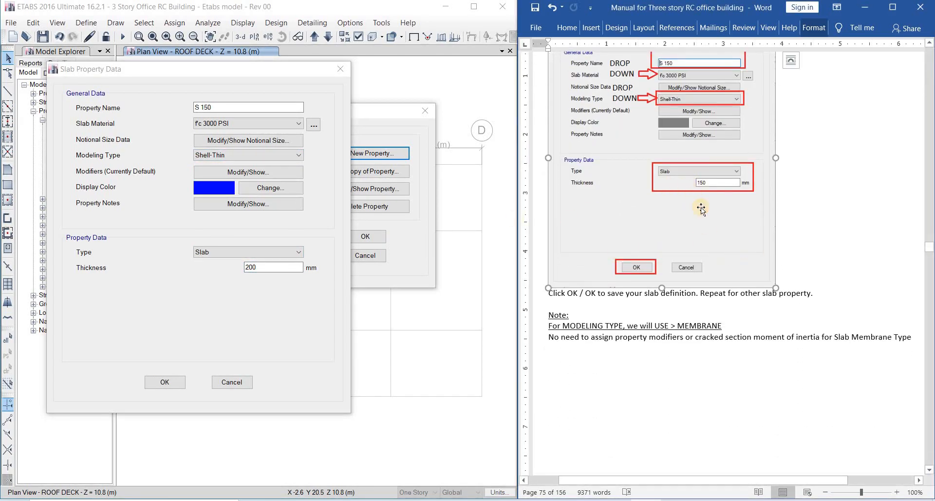
scroll(707, 210, "up", 2)
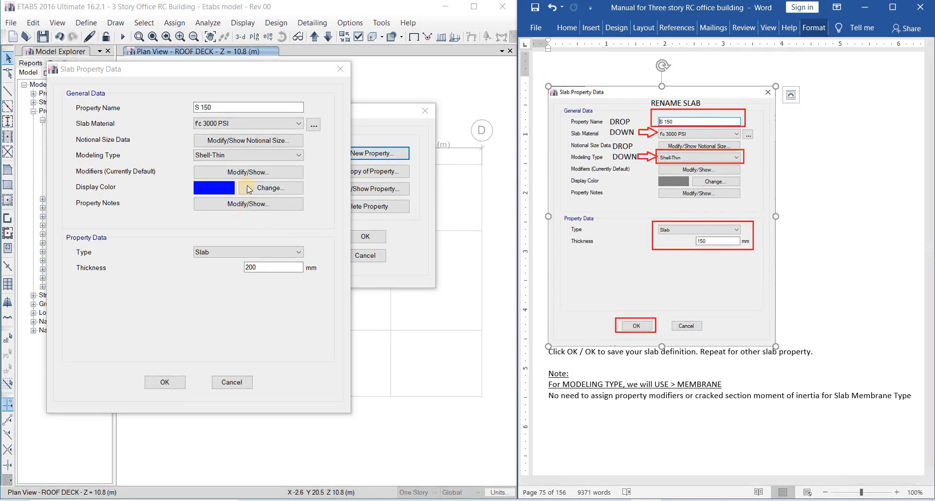
double_click(251, 267)
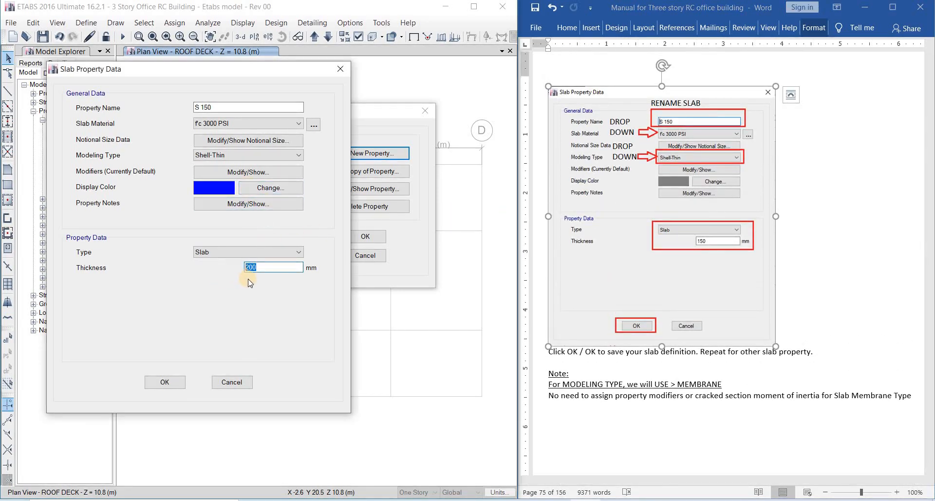
type("150")
left_click(165, 382)
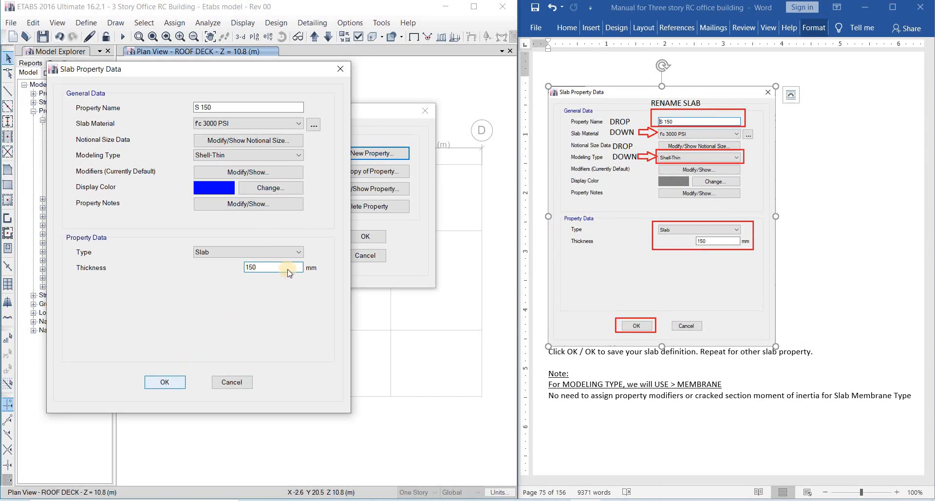
left_click(363, 236)
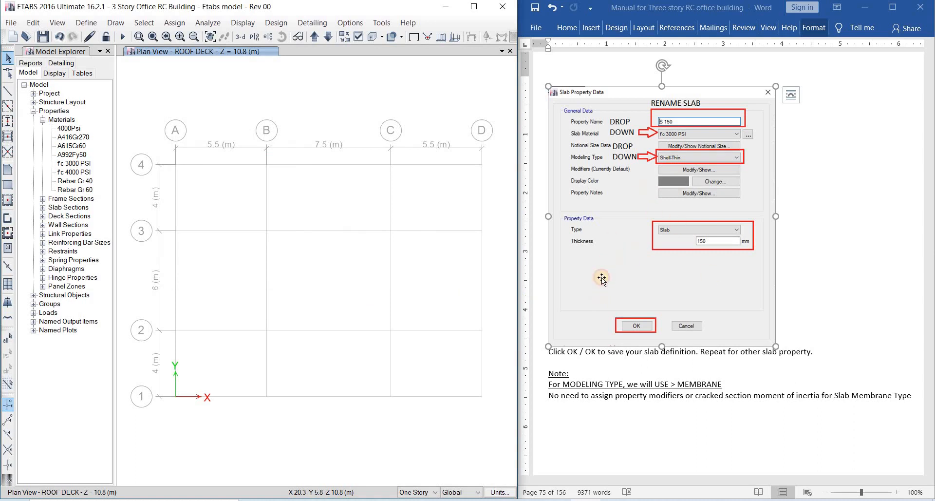
Step: Read the manual's notes on membrane slabs, stair load transfer to beams and stiffness modifiers for shell slabs
scroll(693, 254, "down", 5)
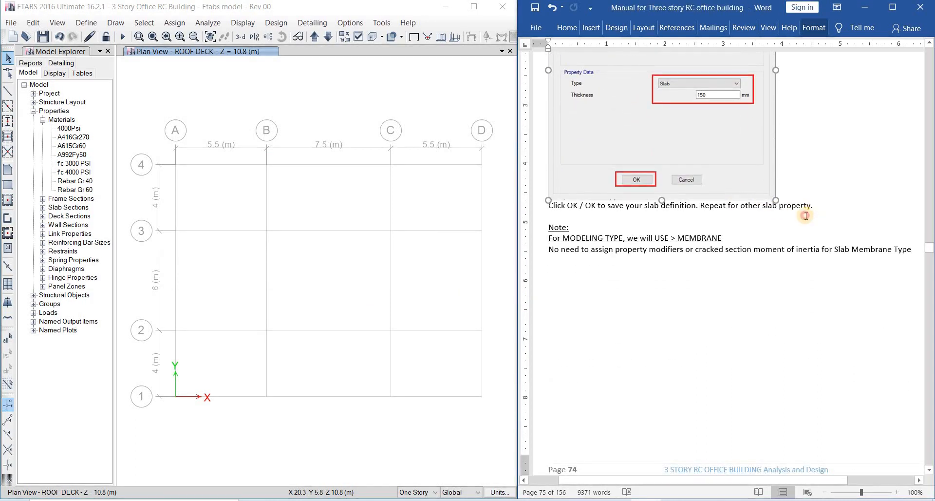
left_click(694, 263)
left_click(656, 245)
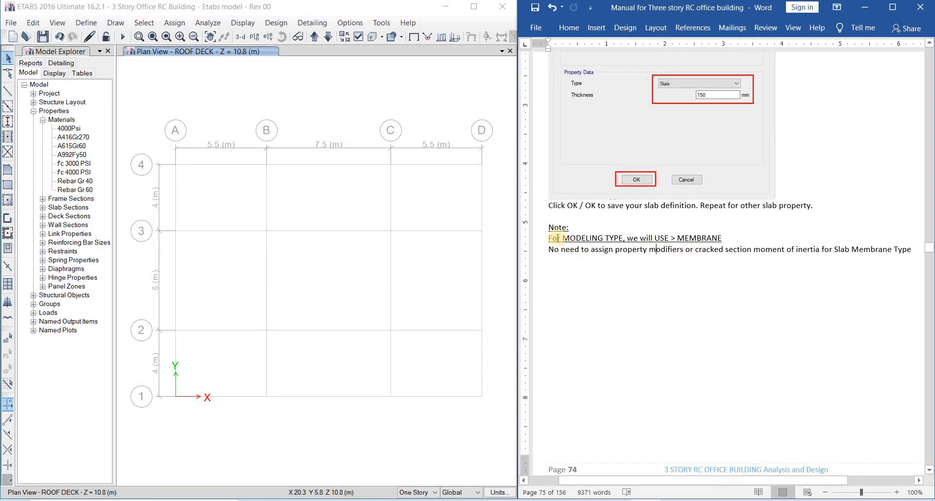
left_click_drag(551, 237, 712, 242)
left_click(600, 250)
scroll(655, 247, "down", 2)
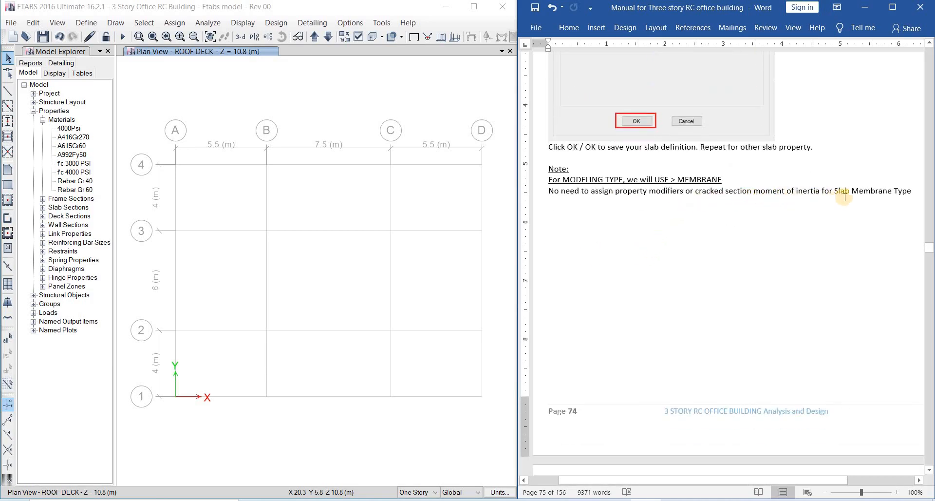
scroll(838, 204, "down", 15)
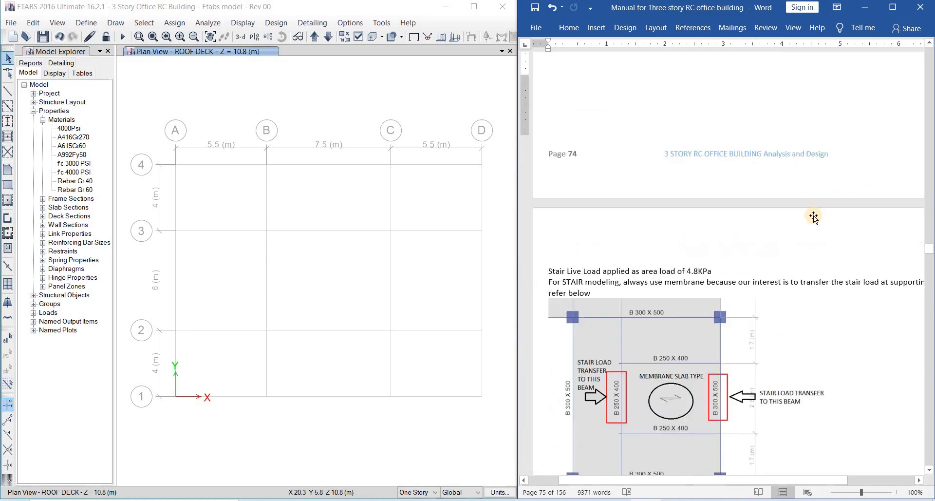
scroll(673, 257, "down", 15)
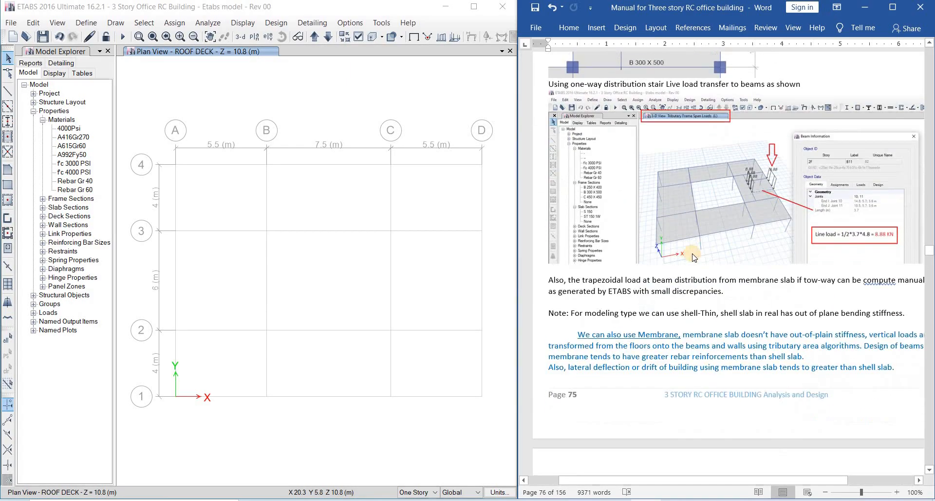
scroll(686, 256, "down", 6)
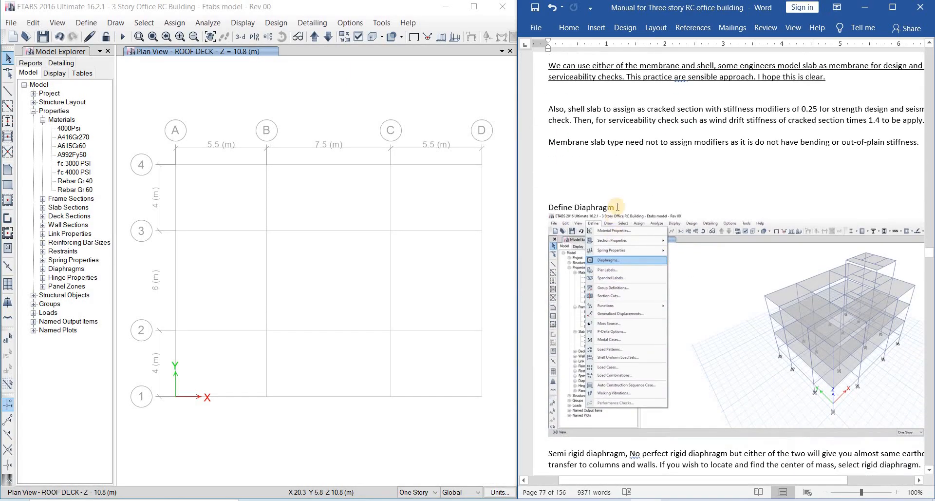
Step: Find the Define Diaphragm instructions in the manual and look over the rigid and semi-rigid diaphragm settings
left_click(632, 264)
scroll(638, 263, "down", 10)
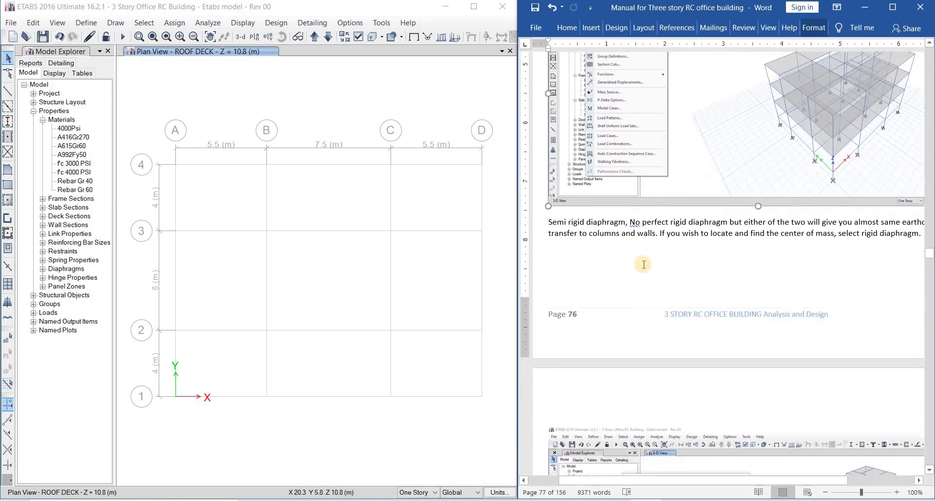
scroll(643, 224, "down", 10)
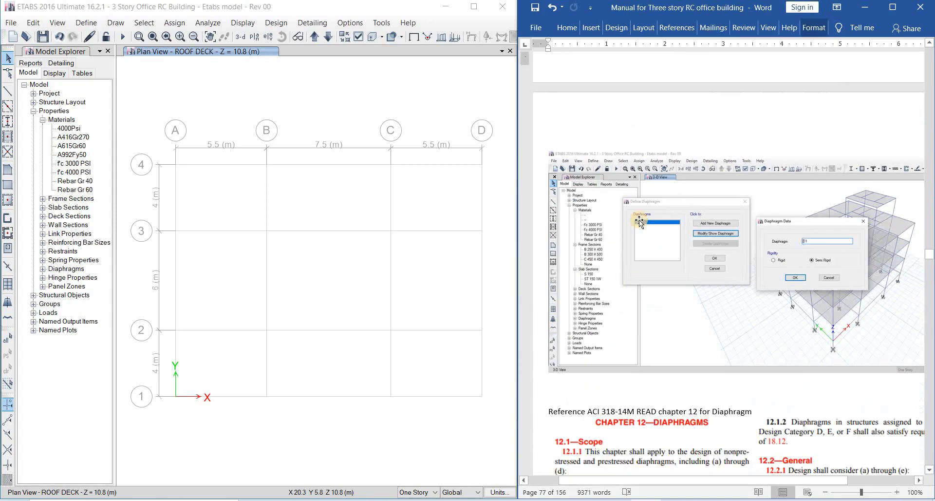
scroll(666, 244, "up", 14)
scroll(667, 247, "up", 3)
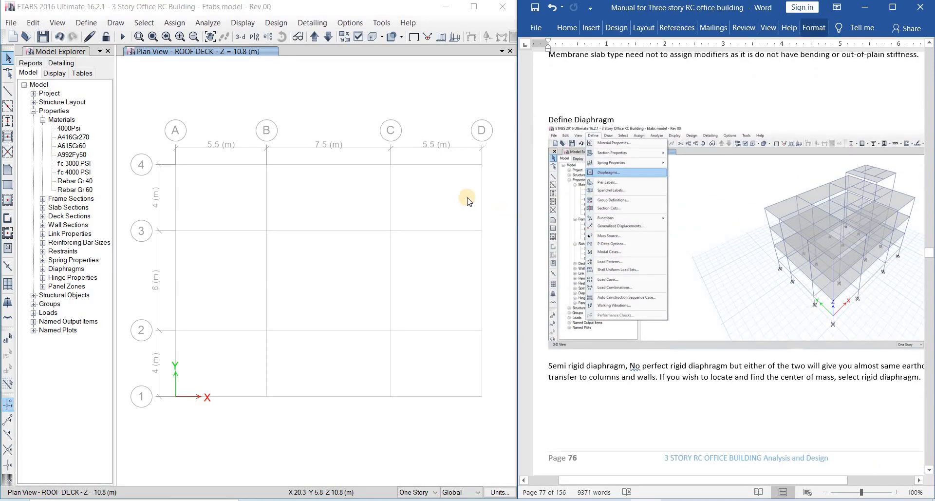
left_click(157, 78)
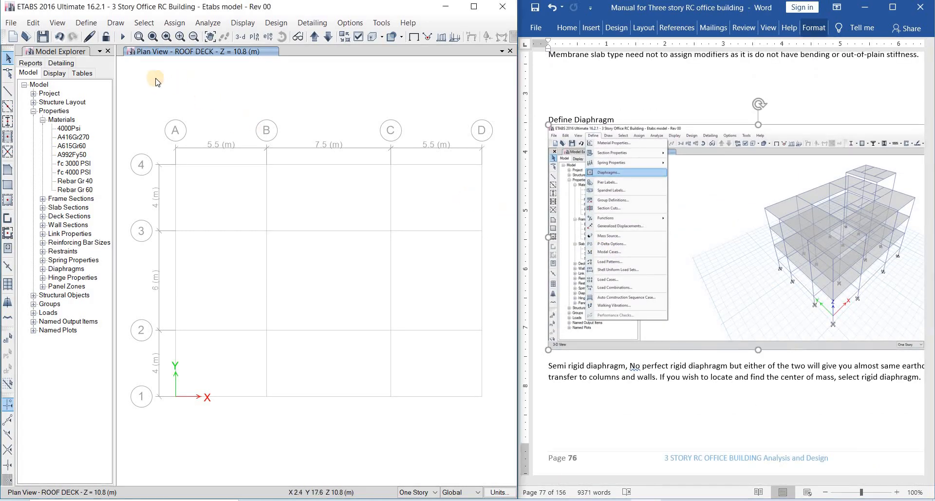
left_click(239, 123)
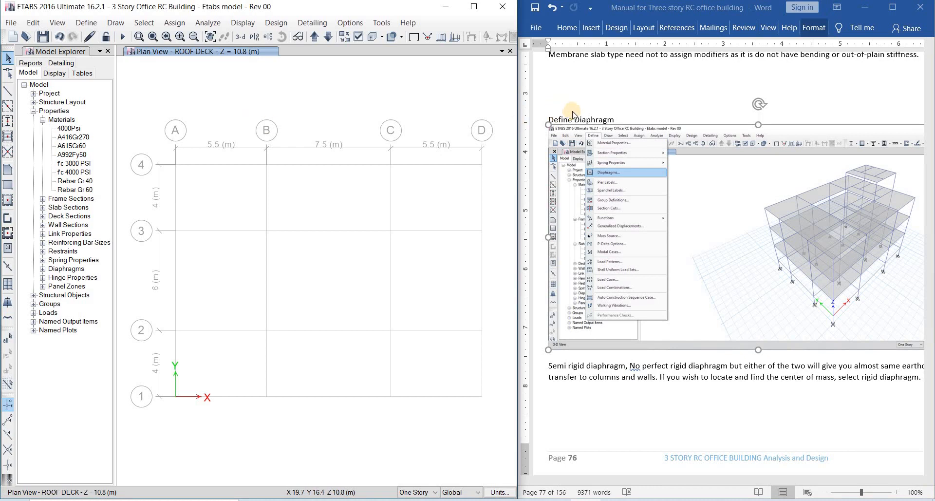
left_click(611, 119)
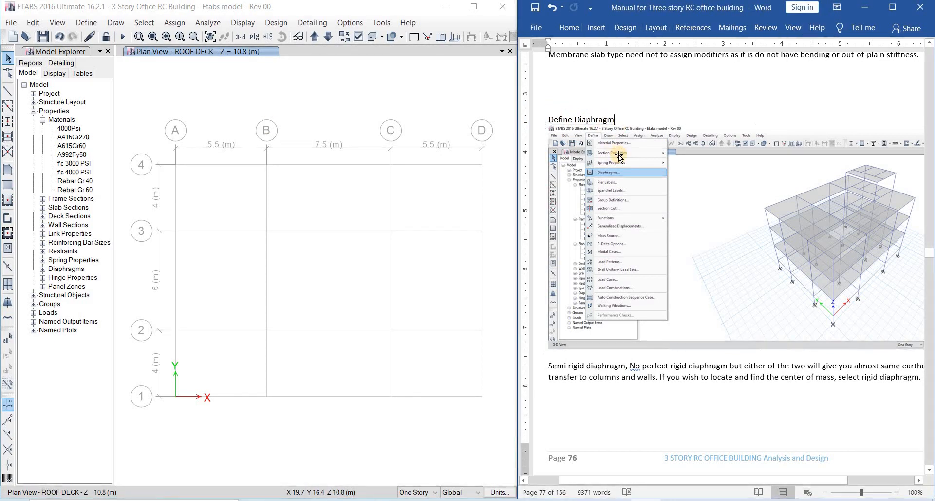
left_click(617, 125)
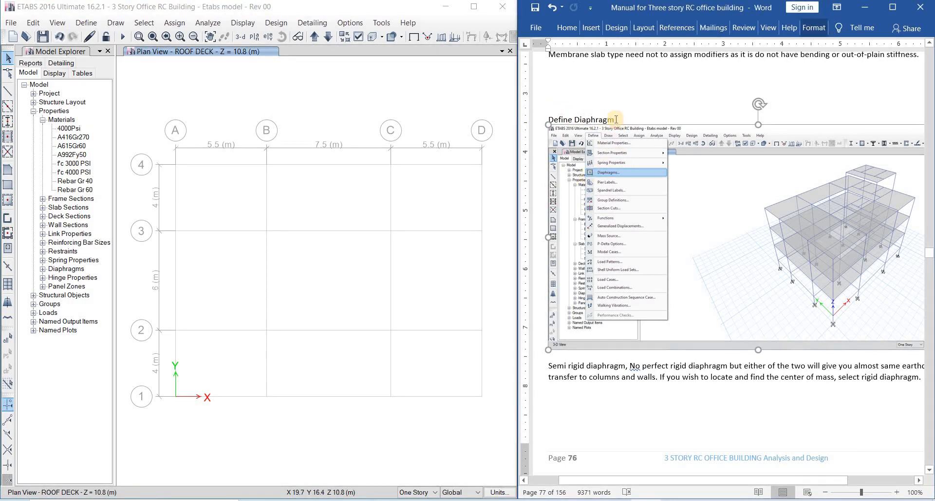
left_click(616, 119)
left_click(311, 202)
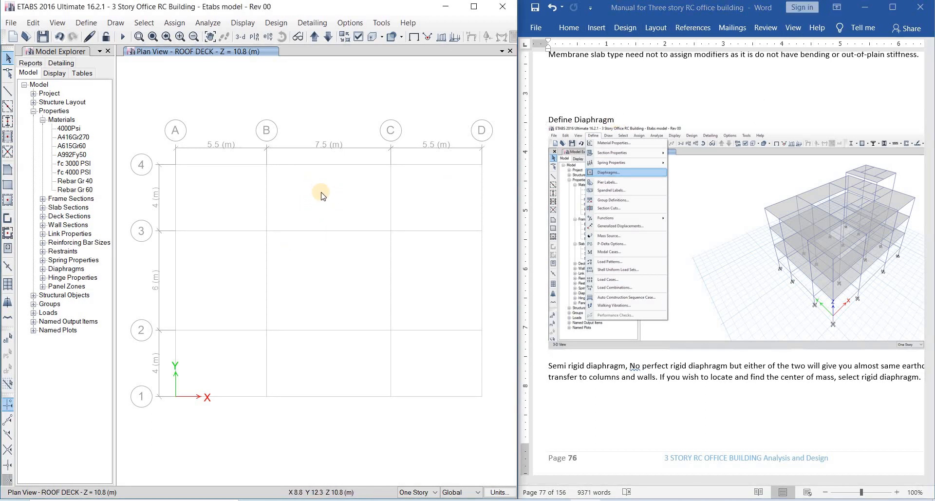
left_click(332, 225)
left_click(621, 119)
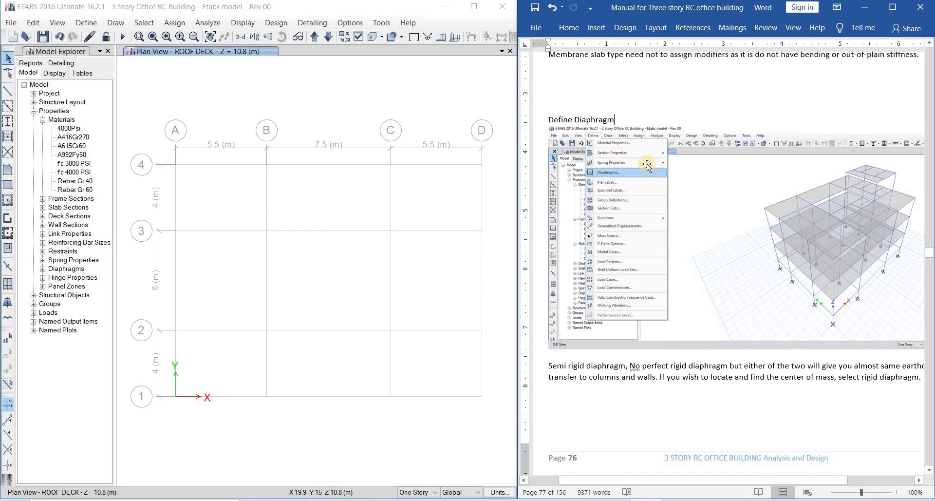
left_click(453, 201)
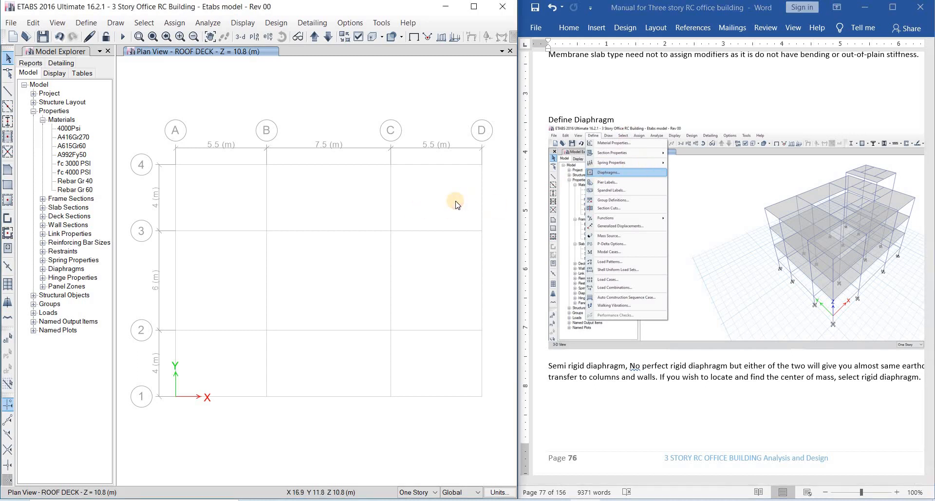